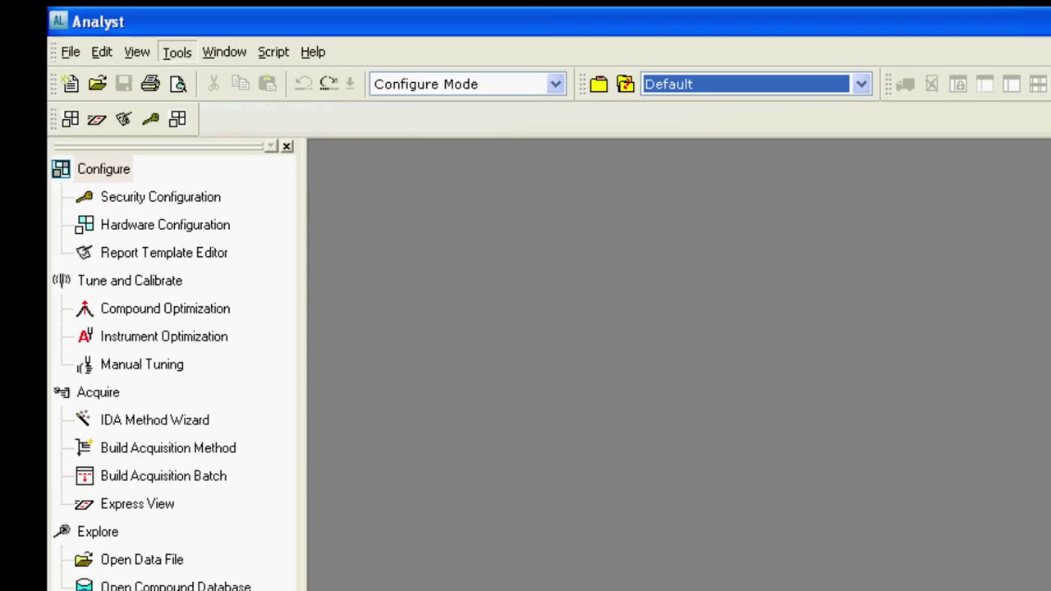
Create a new project named "October Training"
click(236, 37)
mouse_move(190, 307)
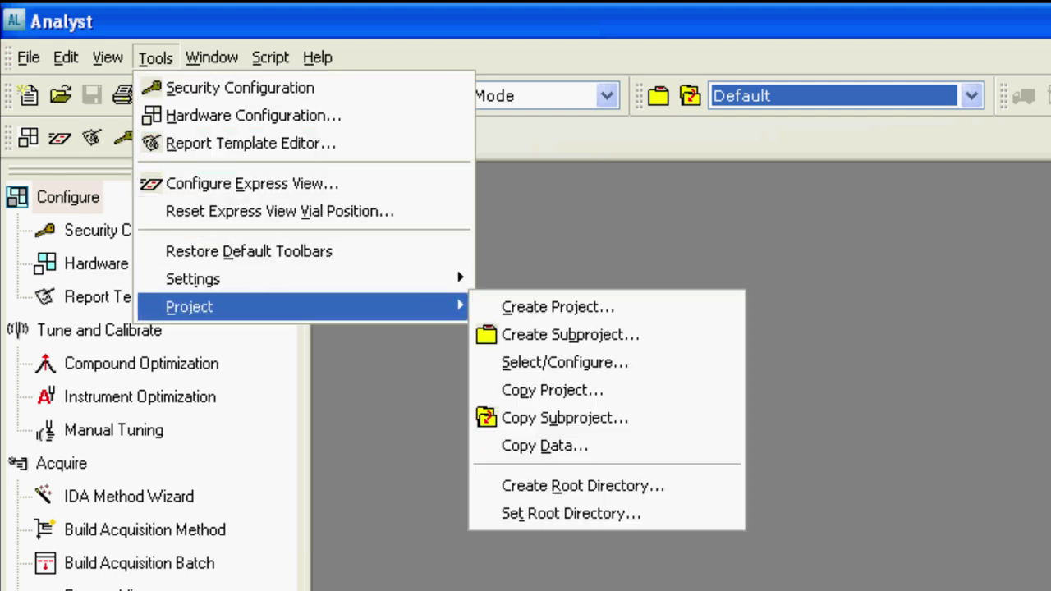
key(Right)
key(Return)
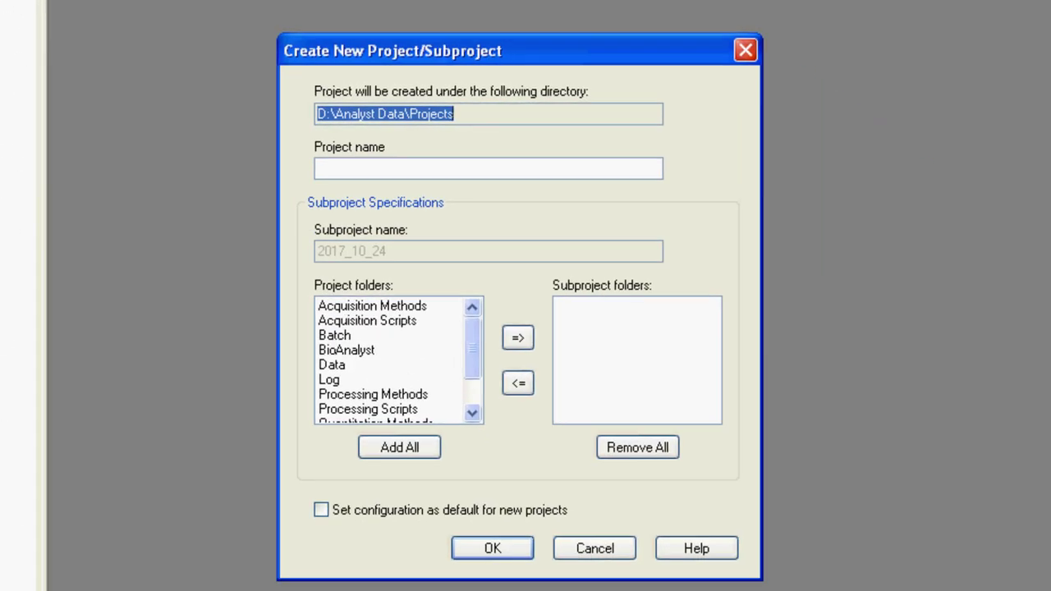
click(328, 169)
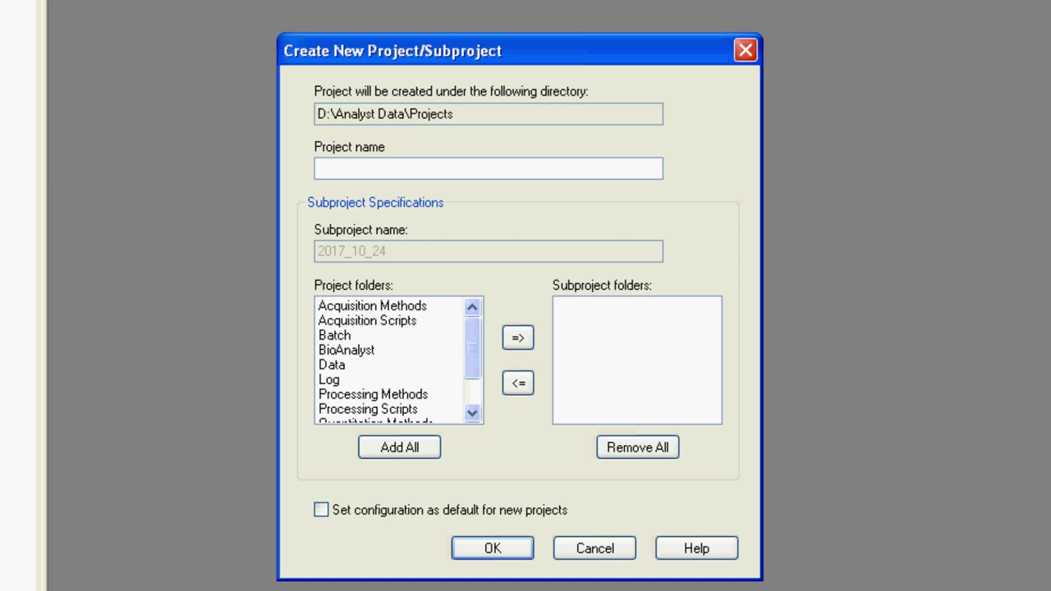
text(October Training)
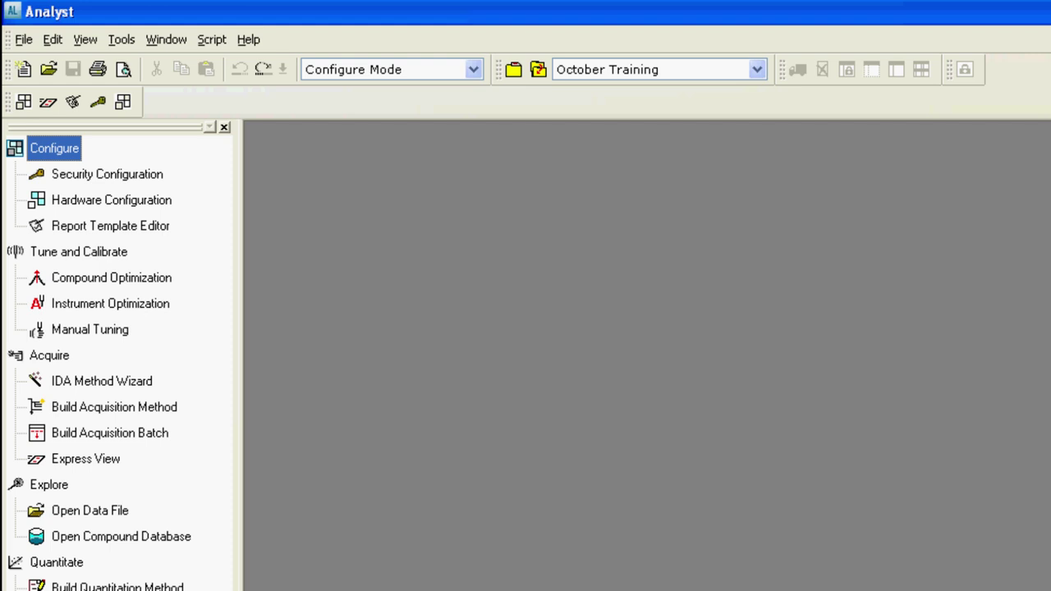
Activate the "MS Only" hardware profile in the Hardware Configuration Editor
double_click(112, 200)
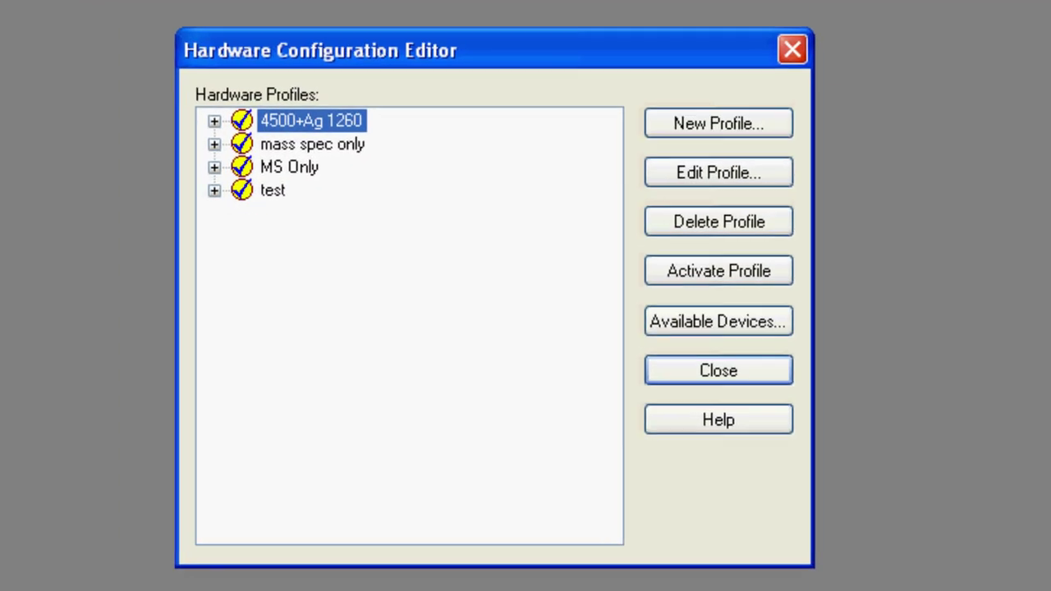
click(290, 168)
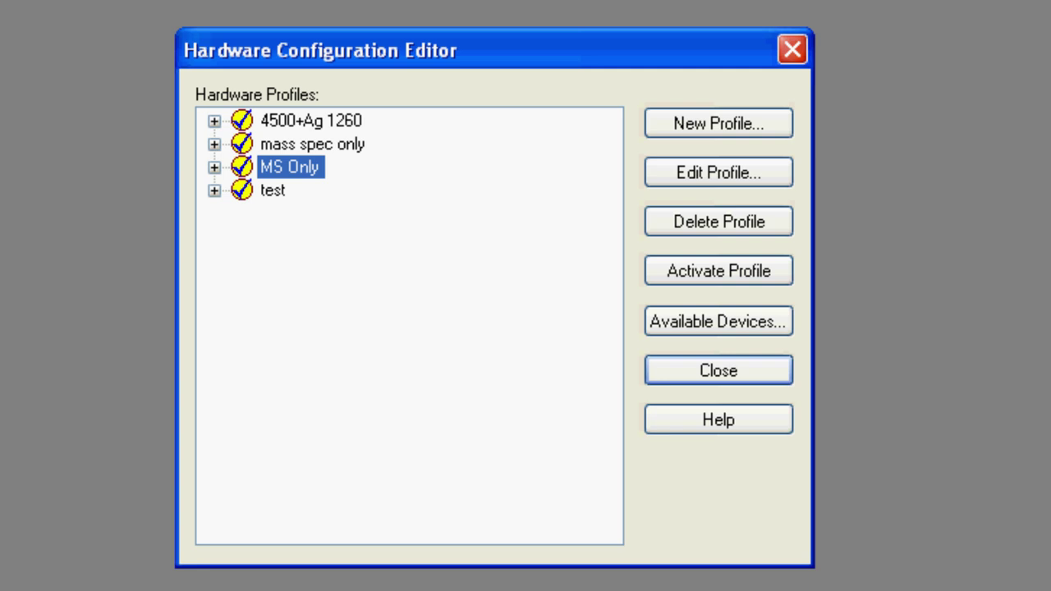
click(718, 271)
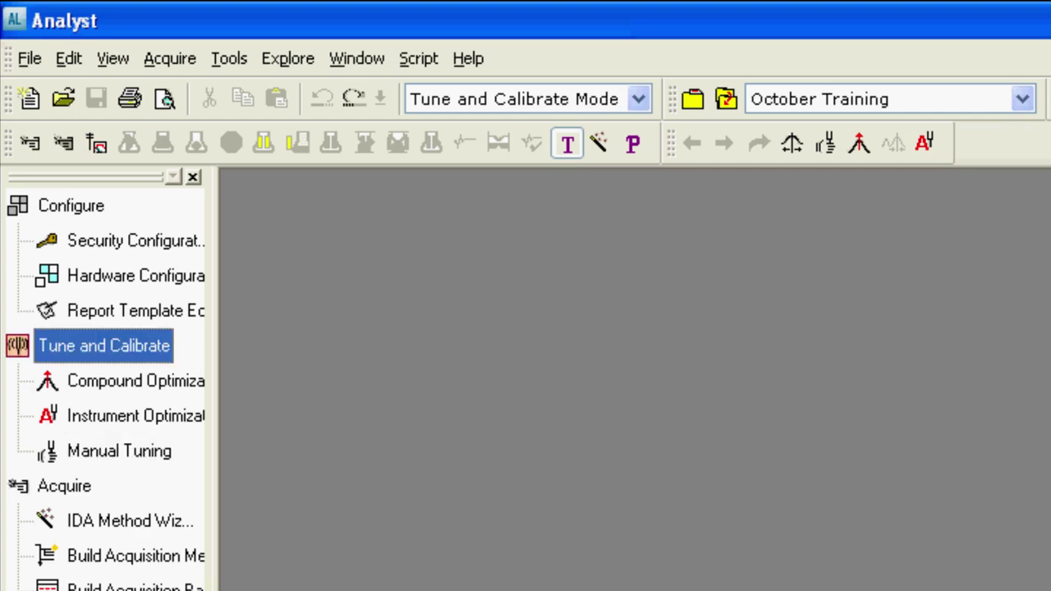
Start the syringe pump in Manual Tuning and set the MS method to a Q1 MS (Q1) scan with positive polarity
double_click(119, 450)
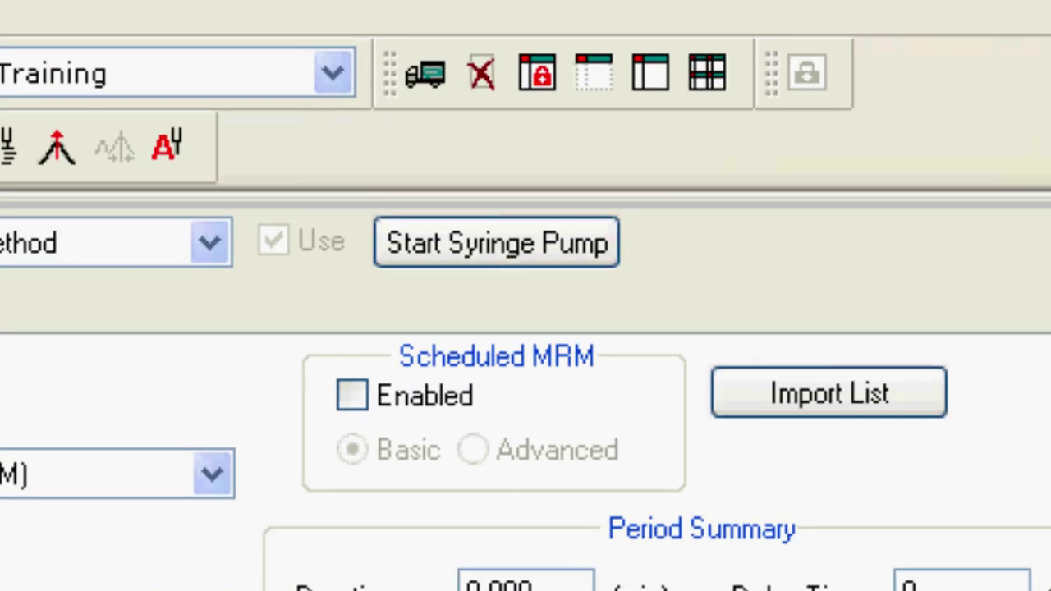
click(497, 243)
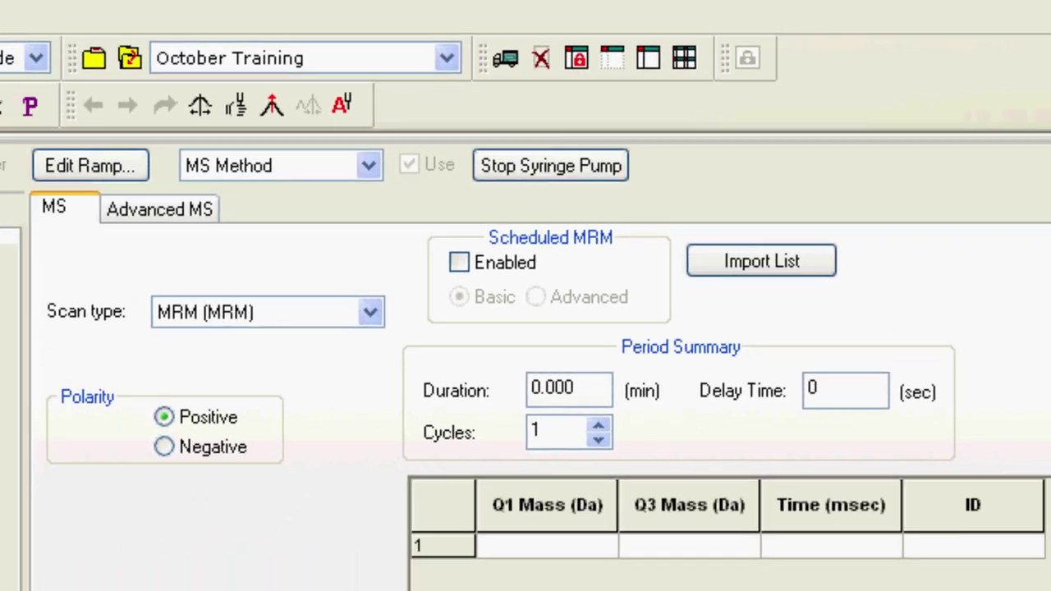
click(212, 474)
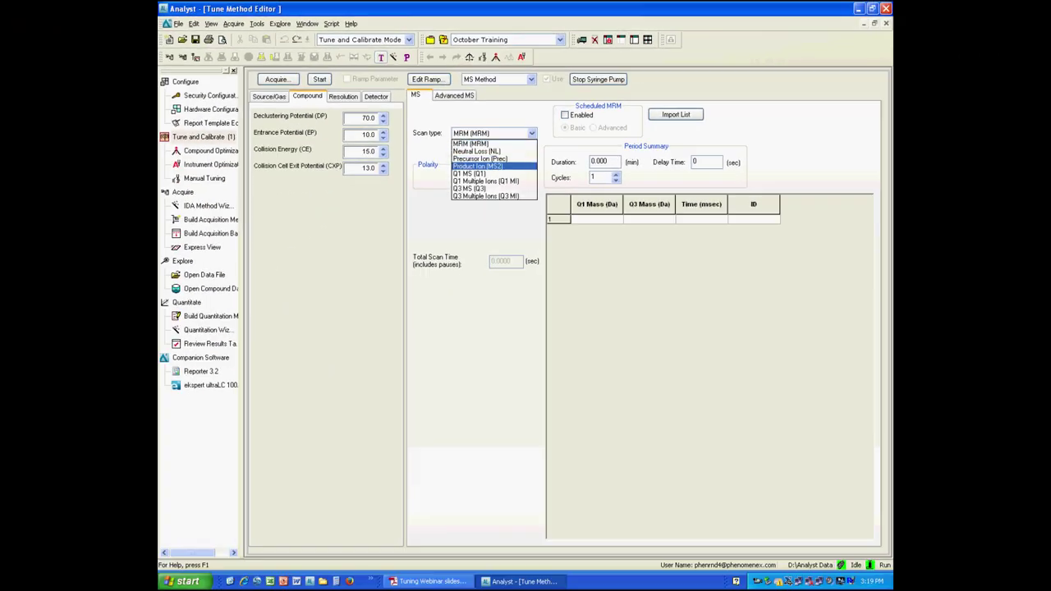
click(468, 173)
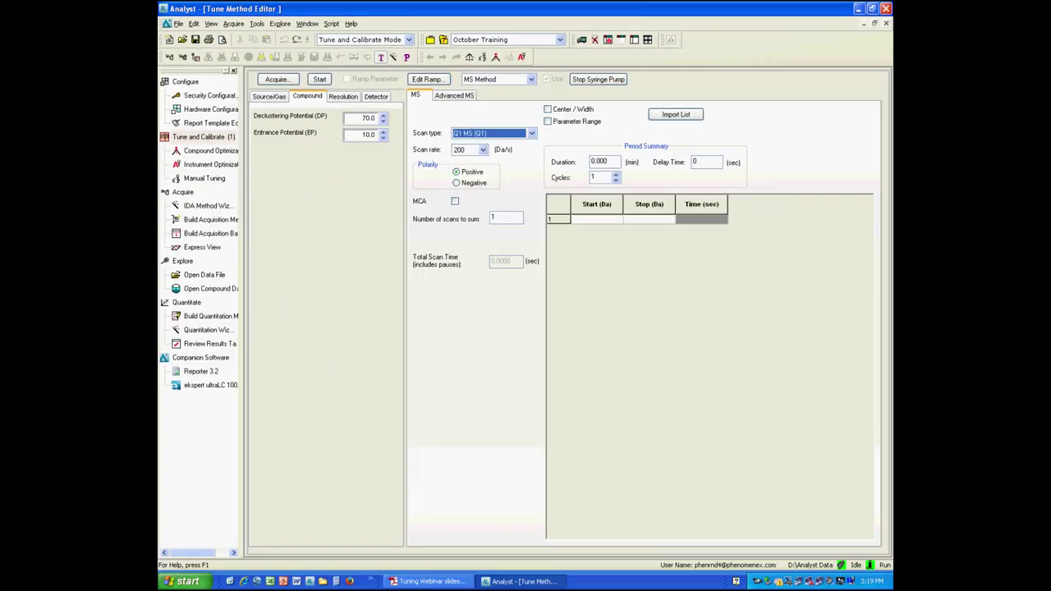
click(457, 172)
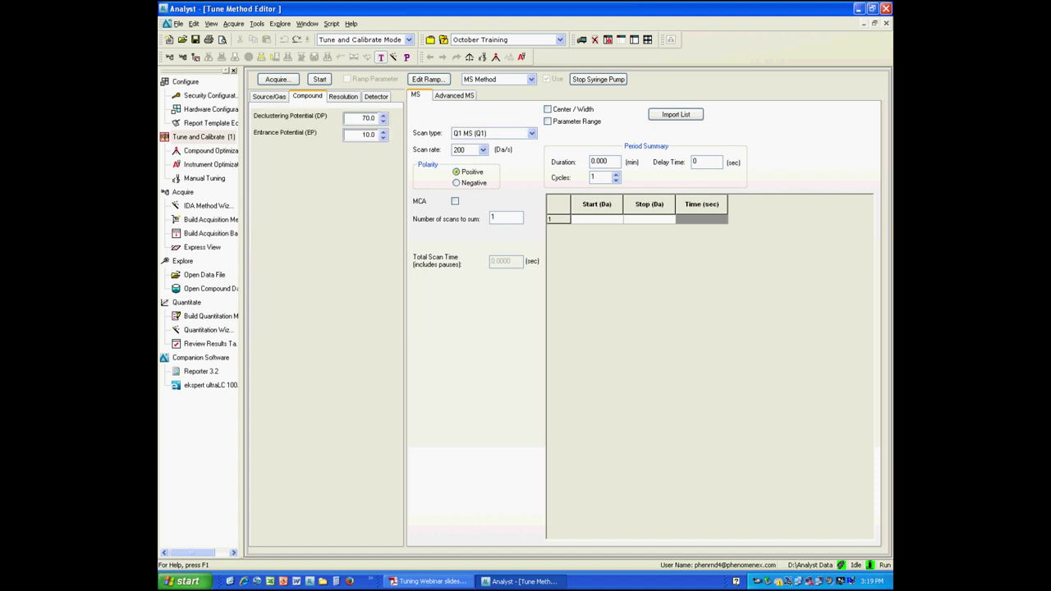
Set the Q1 scan's mass range to start at 300 Da and stop at 400 Da
click(596, 219)
text(300)
key(Tab)
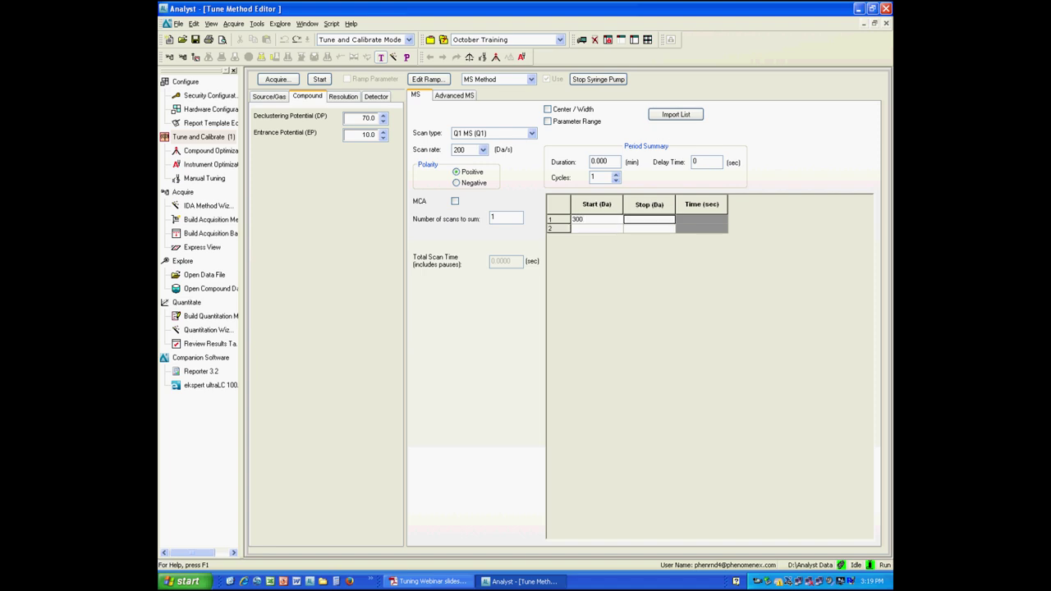
text(400)
key(Tab)
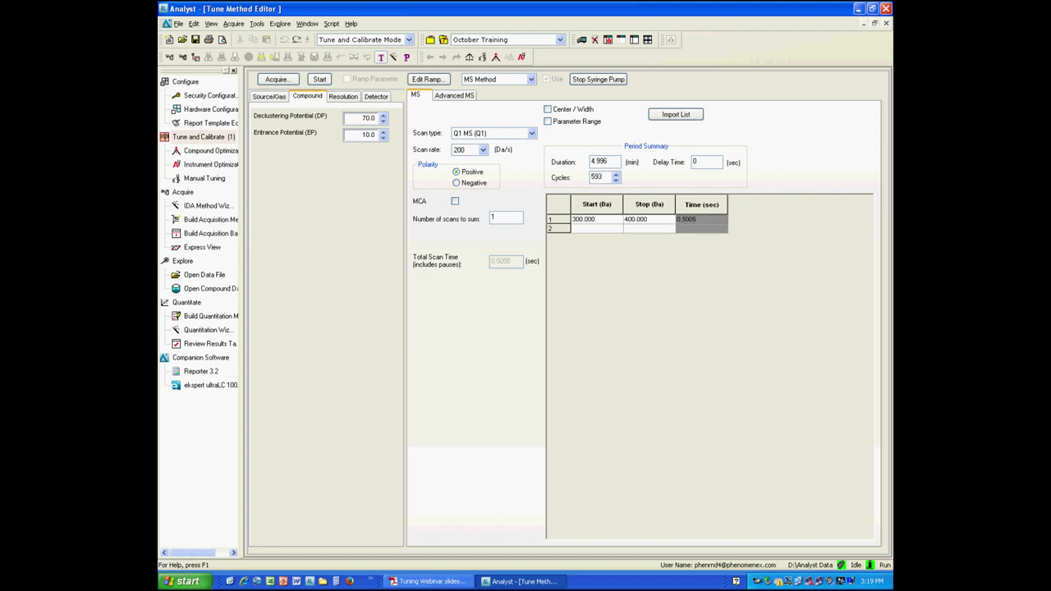
Set the Q1 scan to 500 cycles and run it briefly to check the signal before stopping it
double_click(596, 177)
text(500)
click(319, 79)
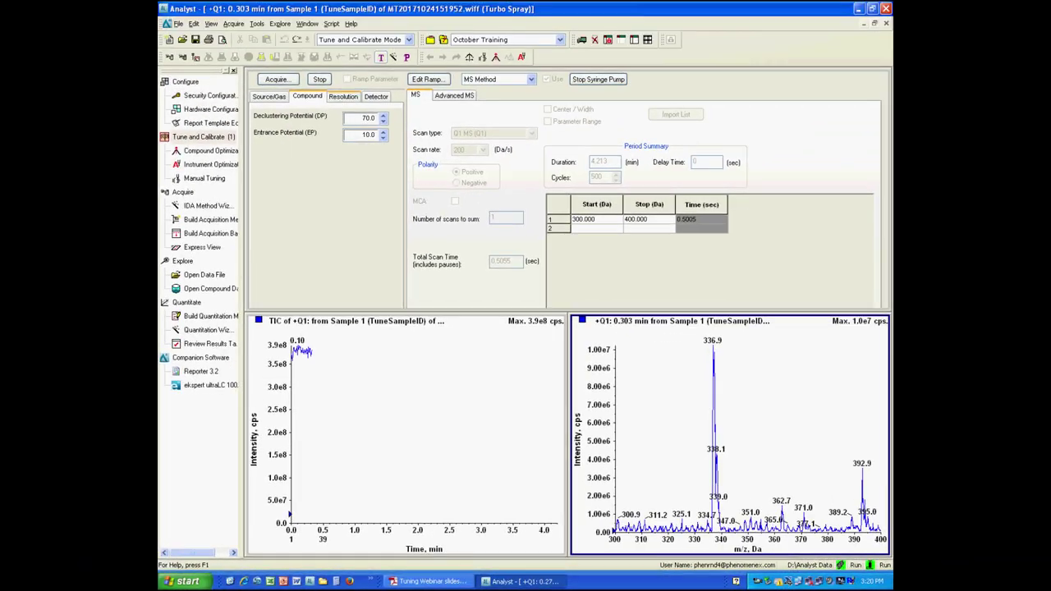
click(319, 79)
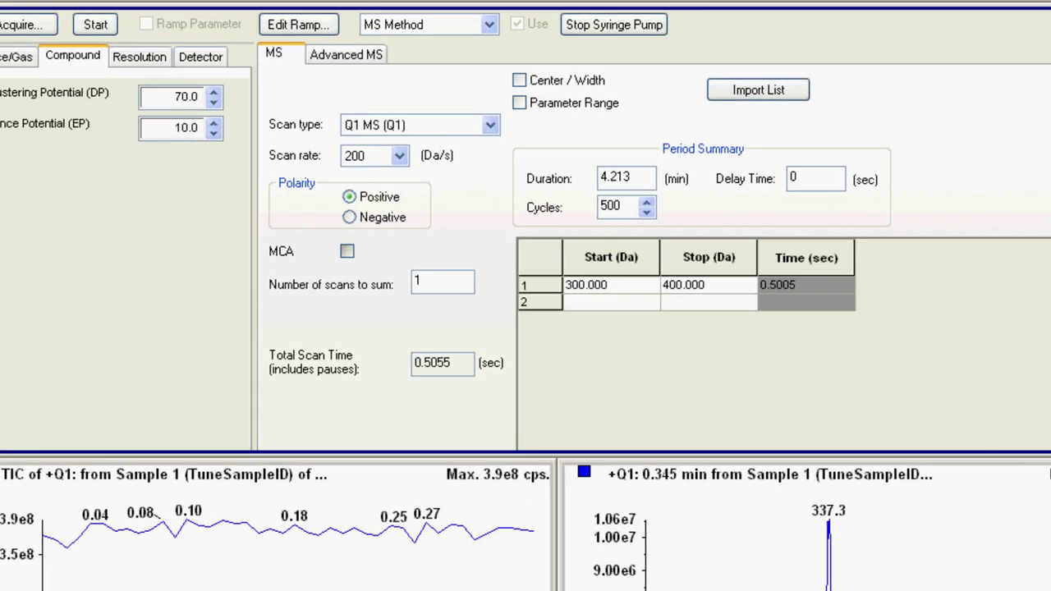
Enable MCA for the Q1 scan and set the number of cycles to 5
click(455, 202)
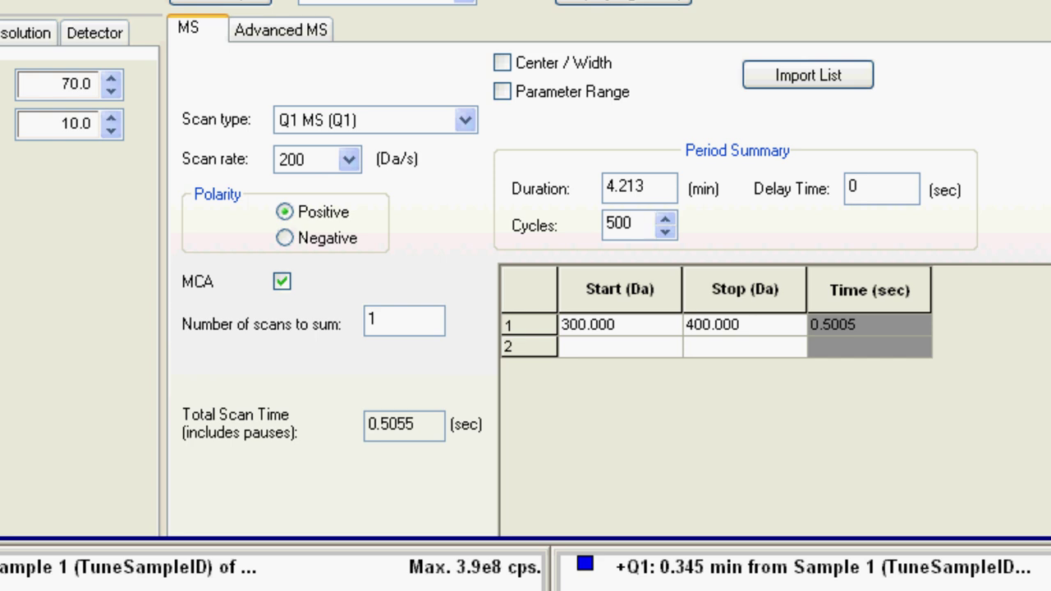
key(shift+Home)
text(5)
click(645, 187)
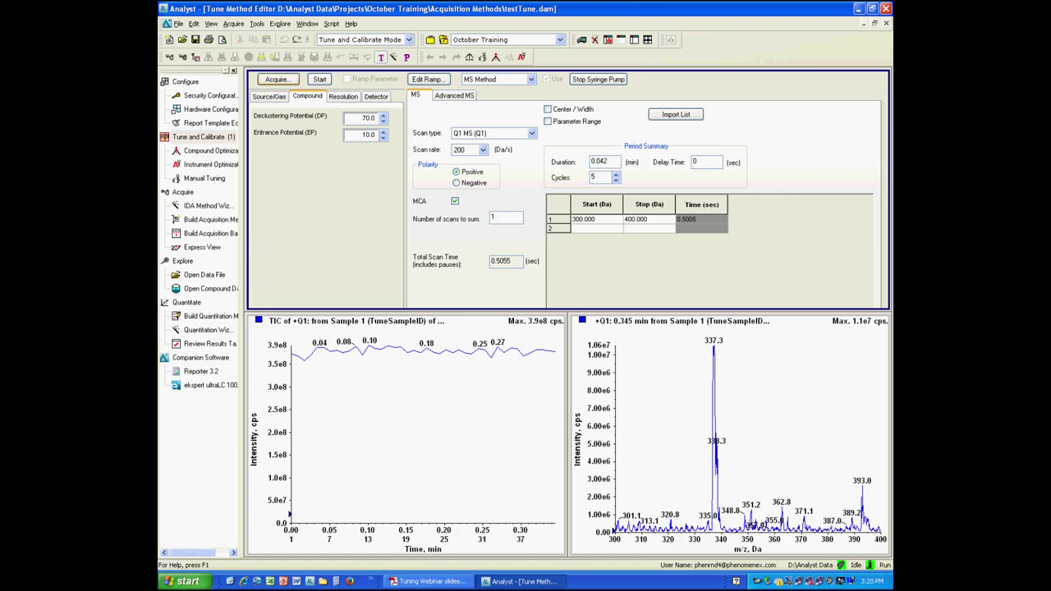
Acquire the Q1 scan to disk with sample name "Q1 Scan" and data filename "Compound Name"
click(276, 79)
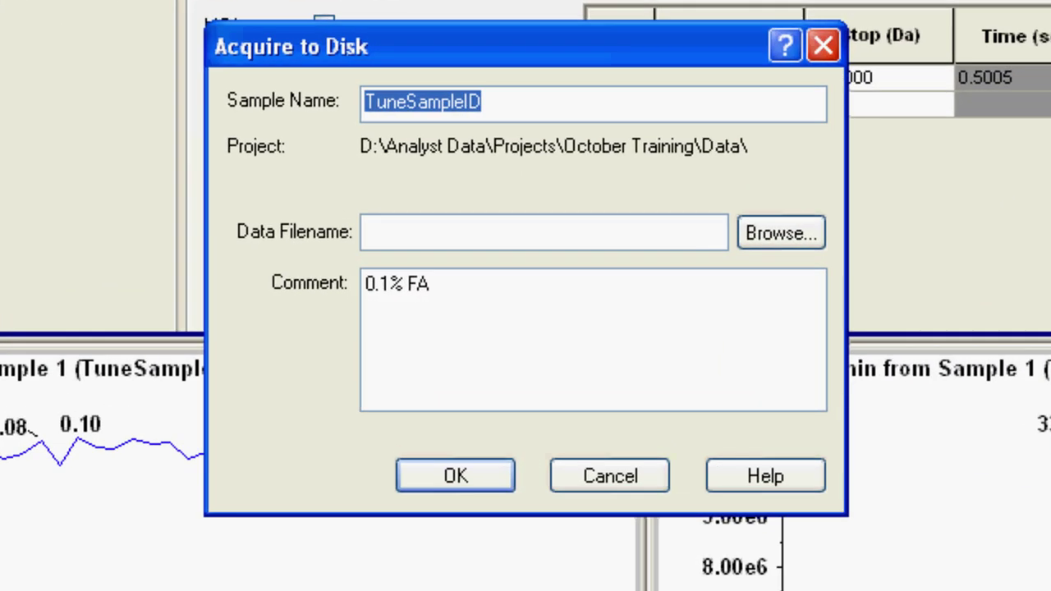
text(Q1)
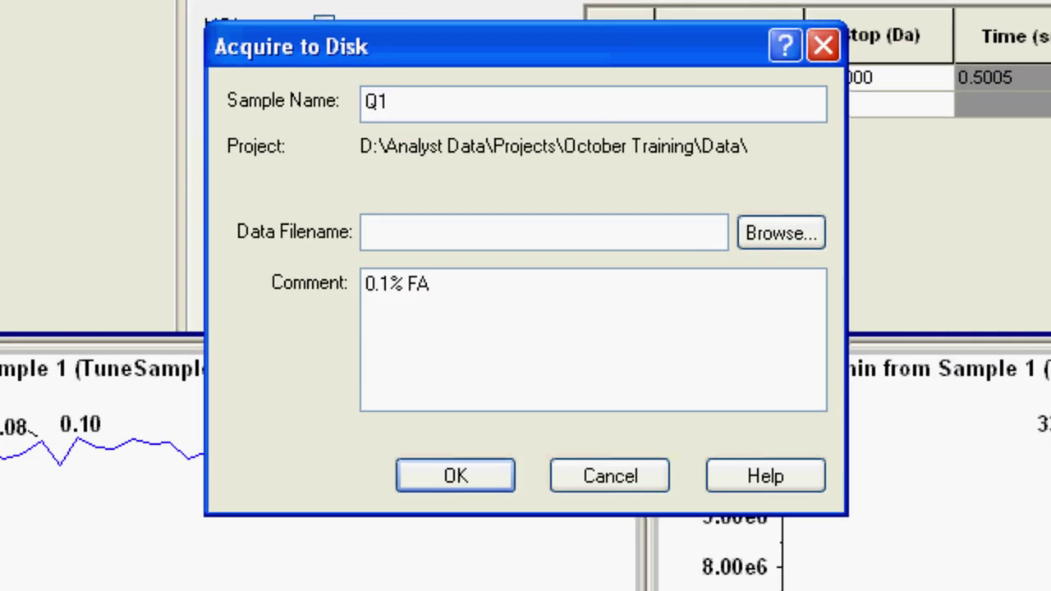
text( Scan)
click(366, 230)
text(C)
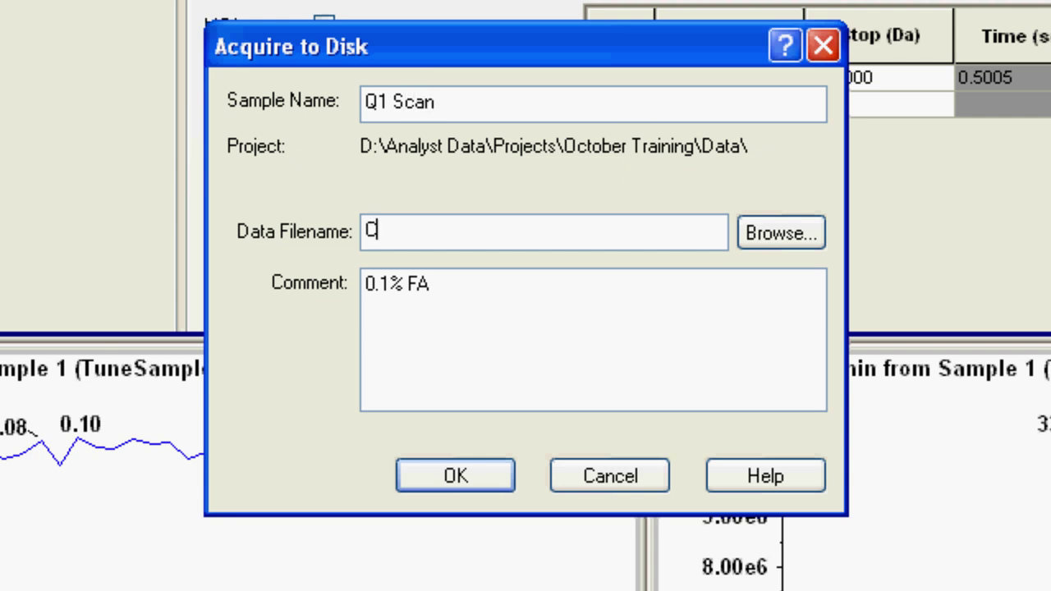
text(ompound )
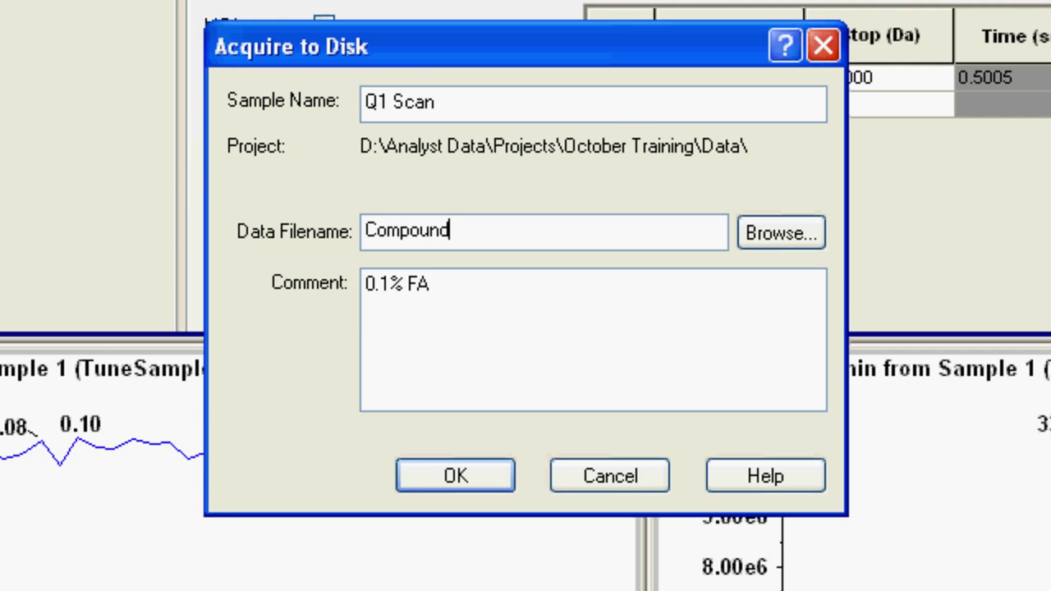
text(Name)
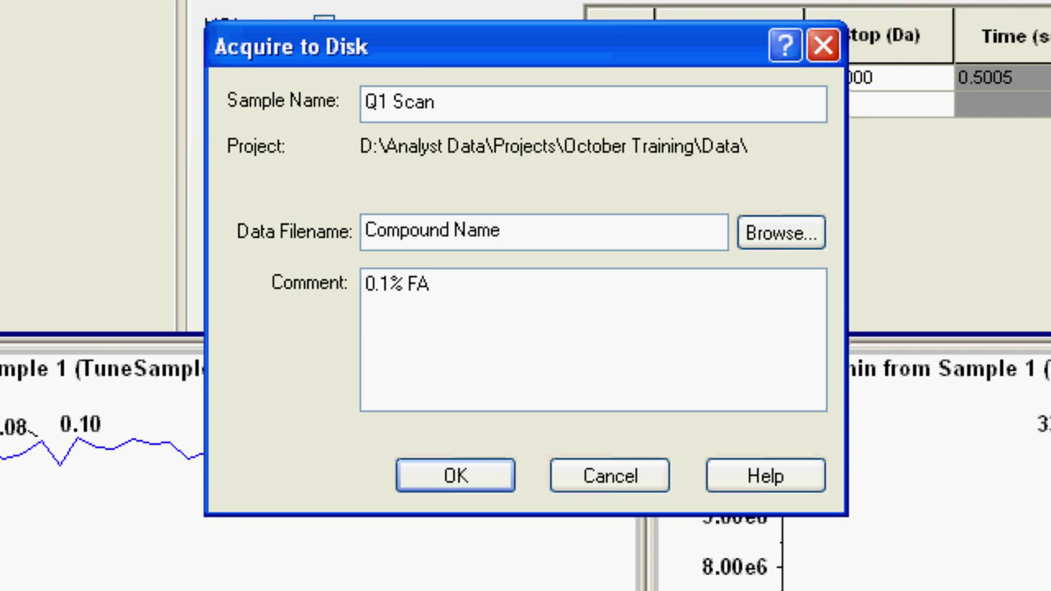
click(455, 476)
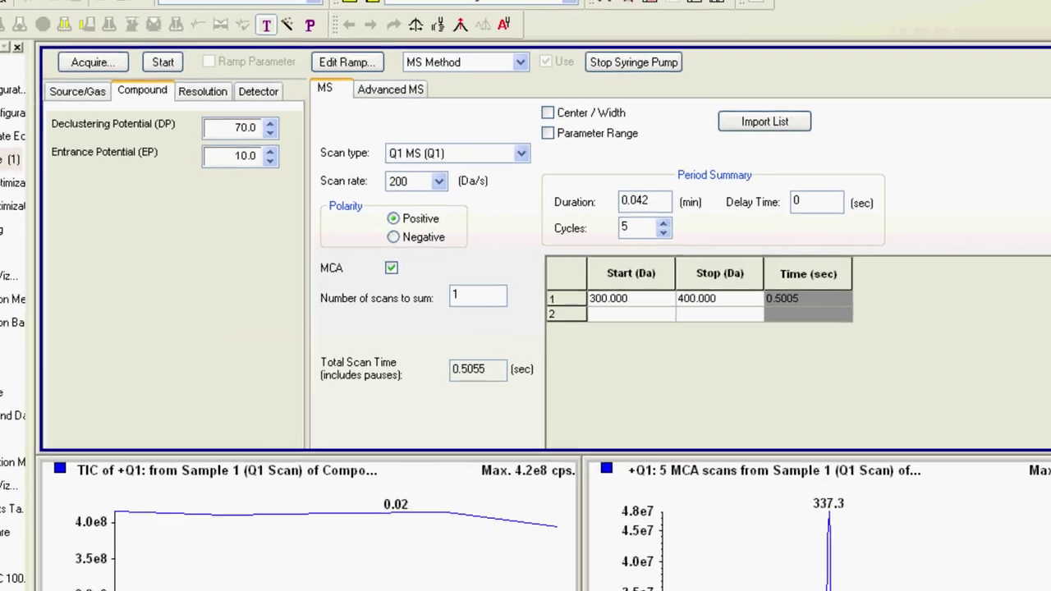
Change the scan type to Product Ion (MS2) with the precursor mass (Product Of) set to 337.3 Da
click(521, 155)
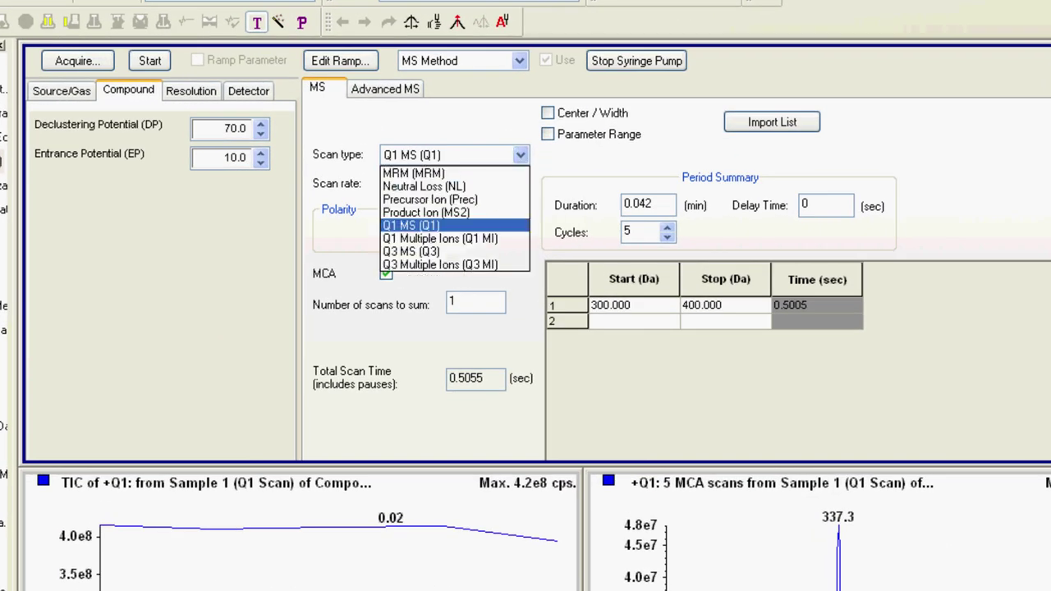
click(427, 213)
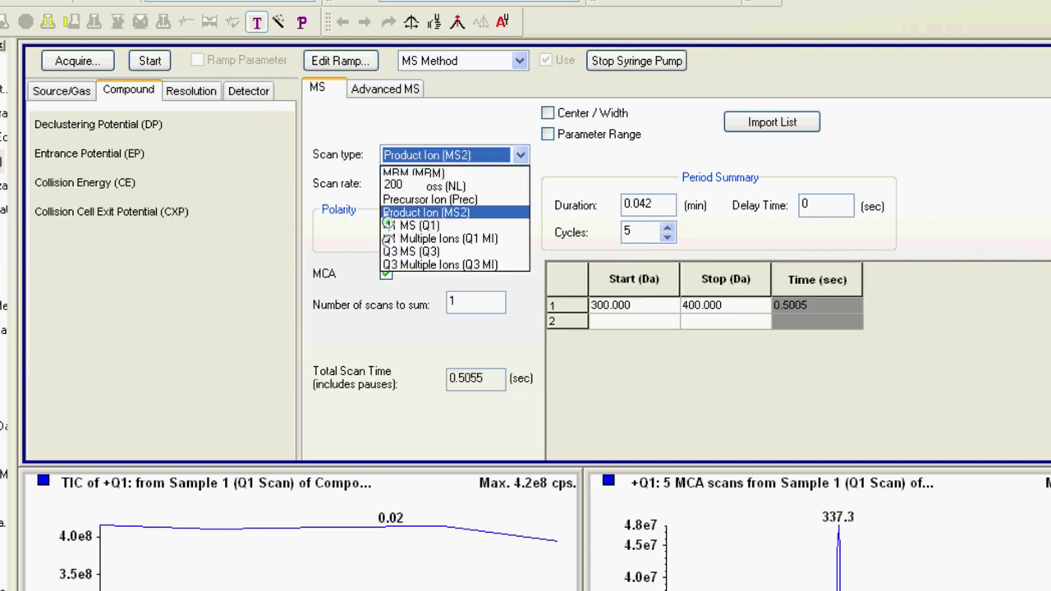
key(Return)
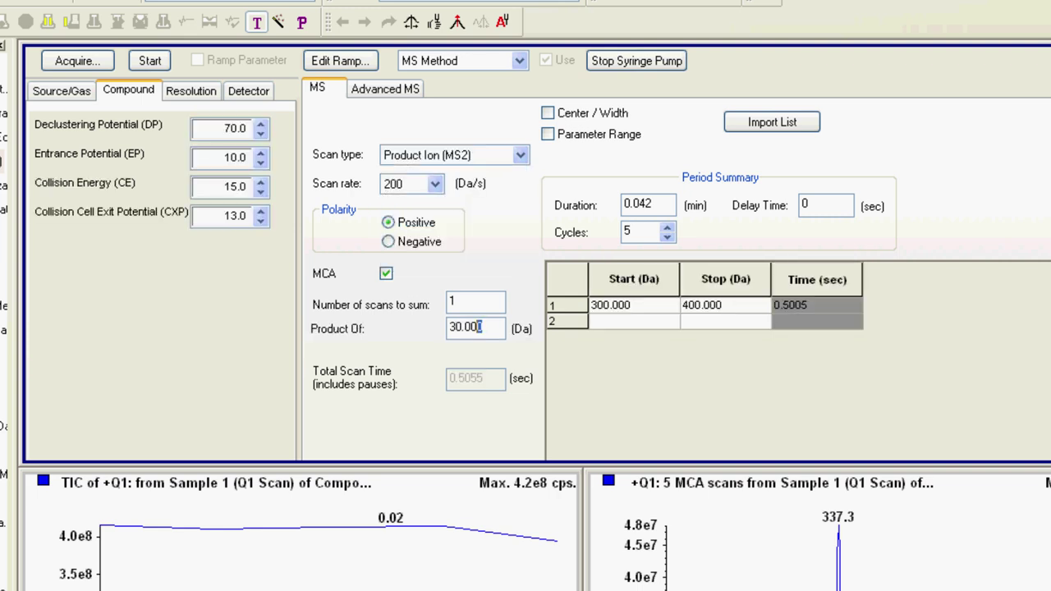
double_click(481, 328)
text(337.3)
Set the product ion scan's mass range to start at 40 Da and stop at 340 Da
click(634, 306)
text(40)
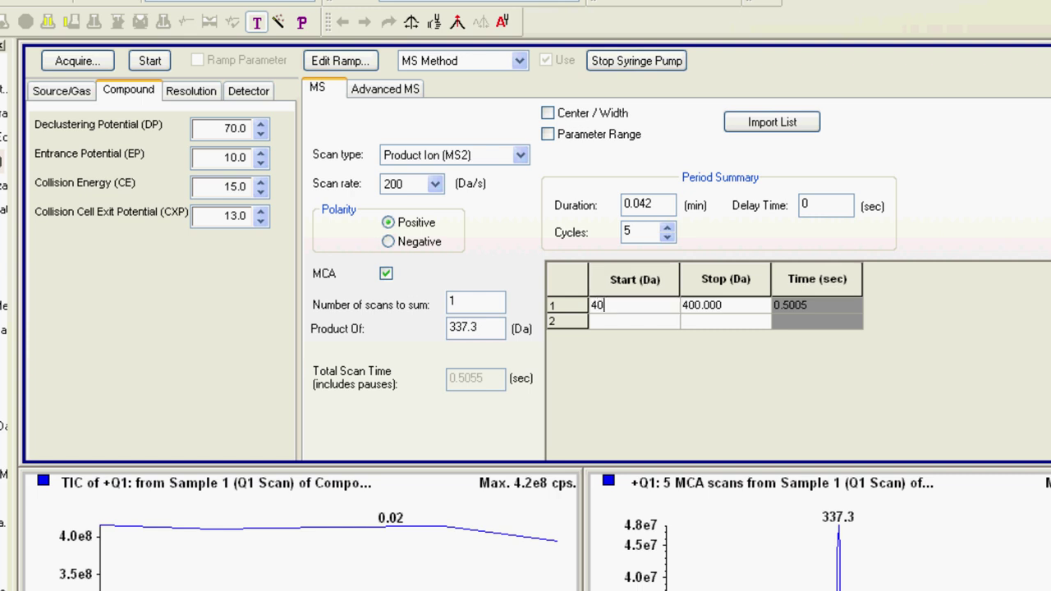
key(Return)
key(Tab)
text(34)
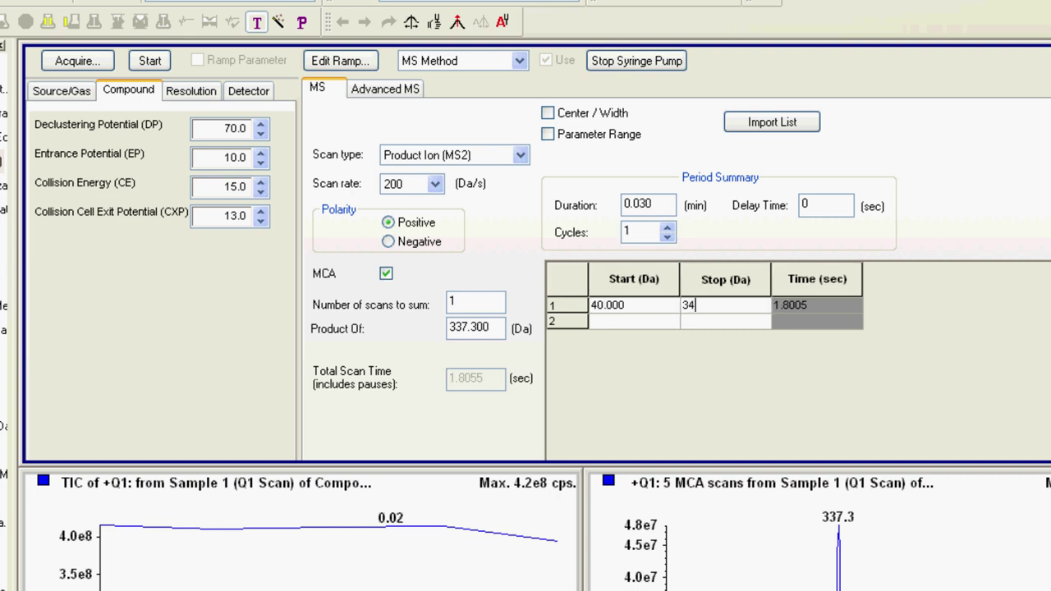
key(Return)
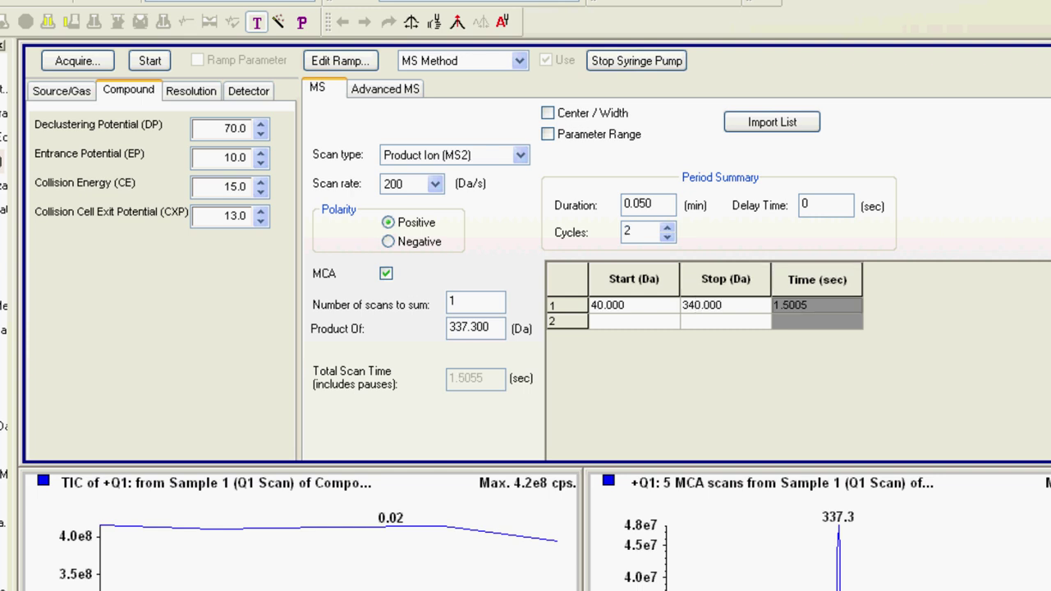
Set the product ion scan to 5 cycles and its Collision Energy (CE) to 10
double_click(628, 232)
text(5)
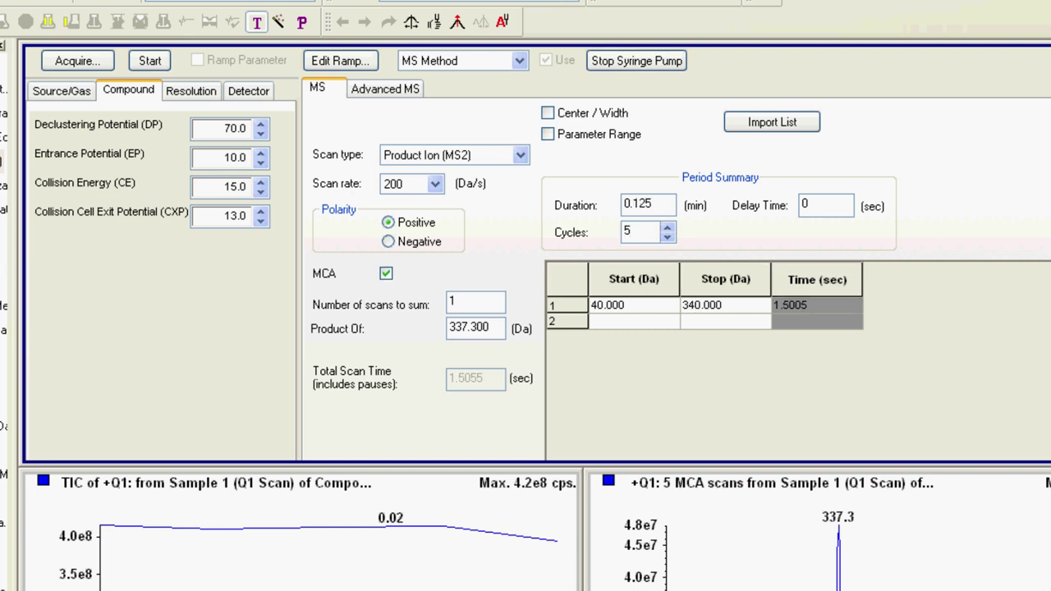
click(652, 203)
double_click(230, 188)
text(10)
Acquire the product ion scan to disk in Compound Name.wiff with sample name "Product Ion @ CE = 10"
click(77, 61)
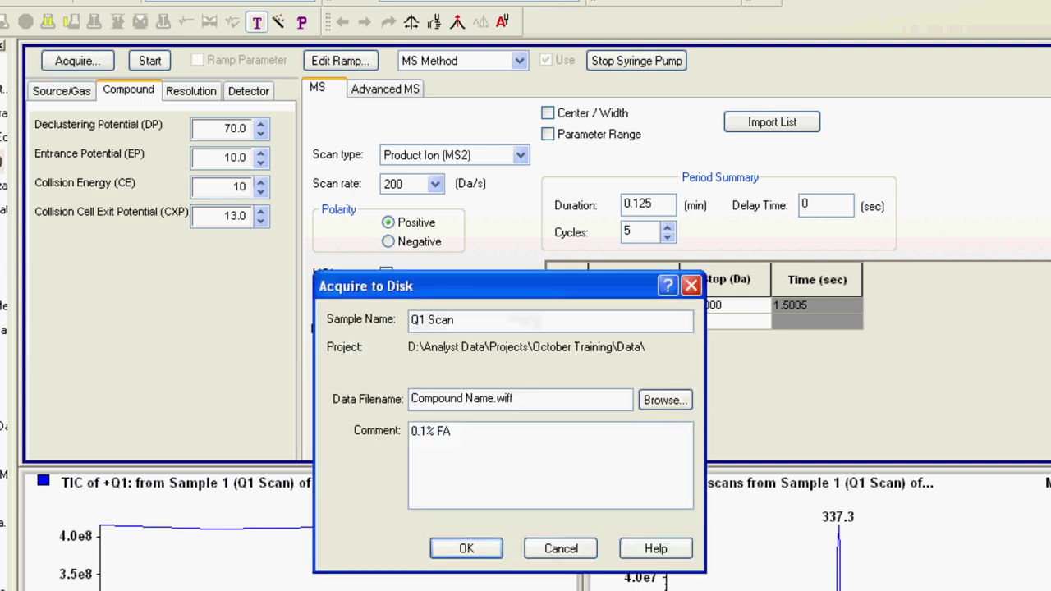
drag(411, 321, 455, 321)
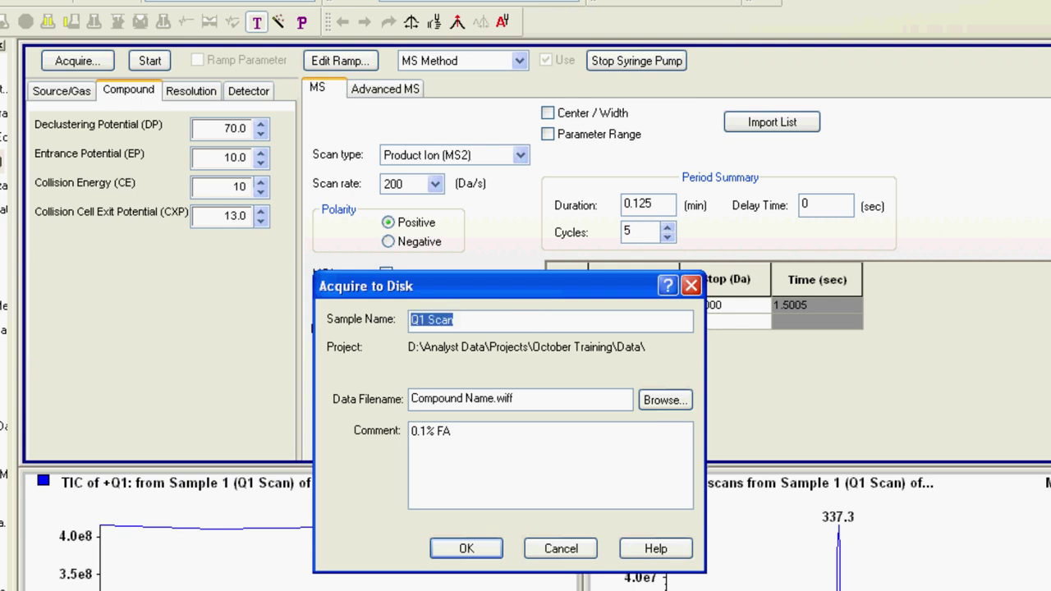
text(Product Ion )
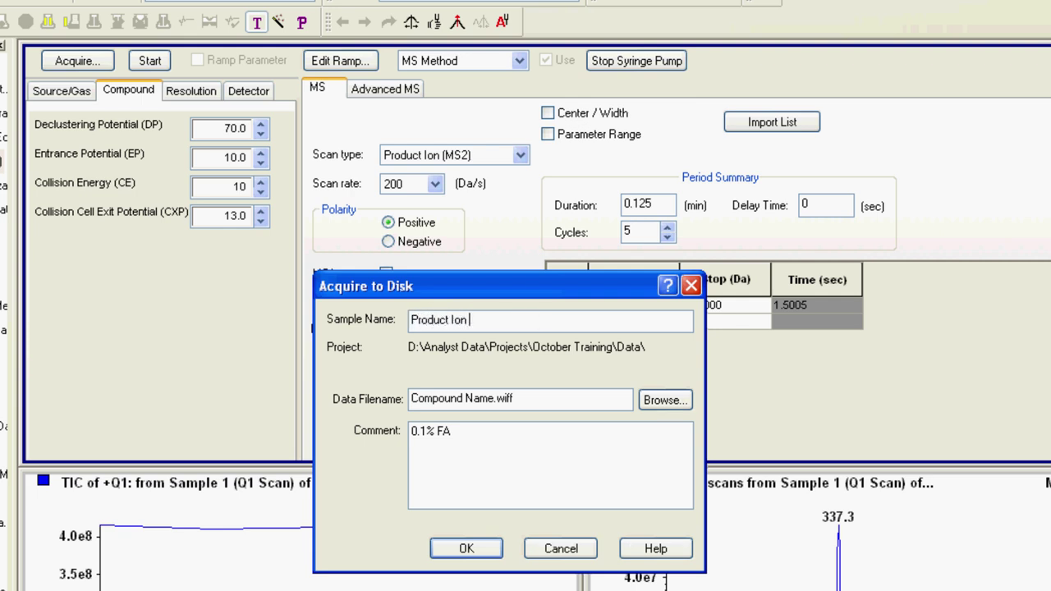
text(@ CE = 10)
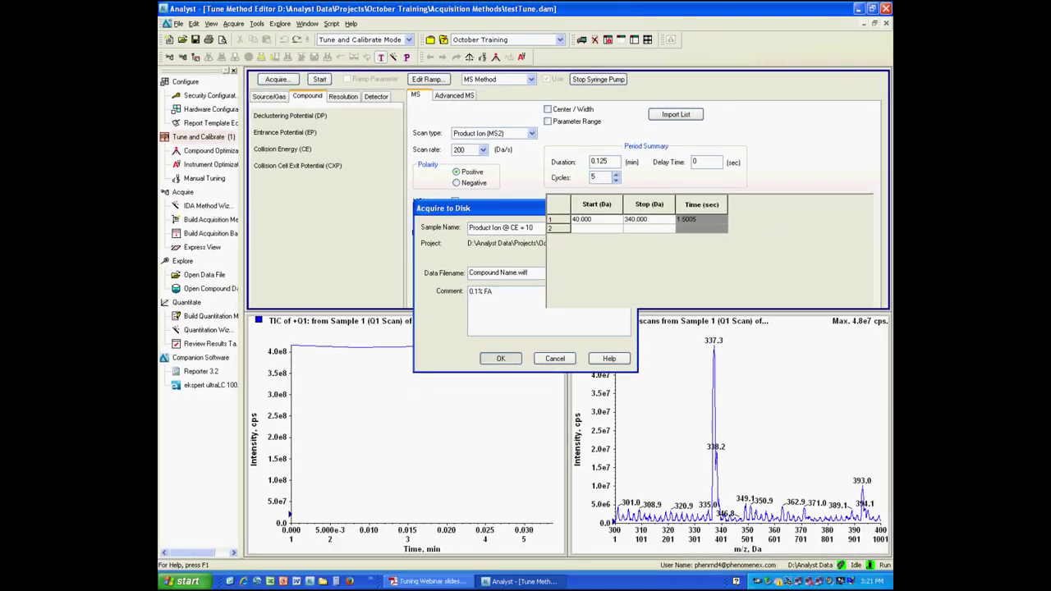
Set the Collision Energy (CE) to 20 and acquire the product ion scan to disk with sample name "Product Ion @ CE = 20"
key(Return)
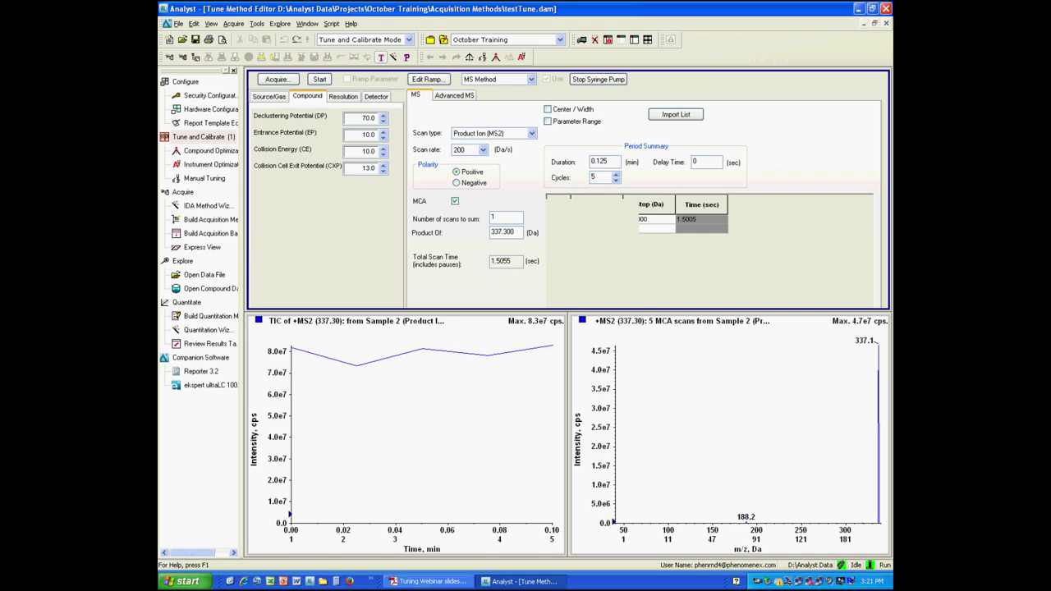
double_click(368, 152)
text(20)
click(276, 79)
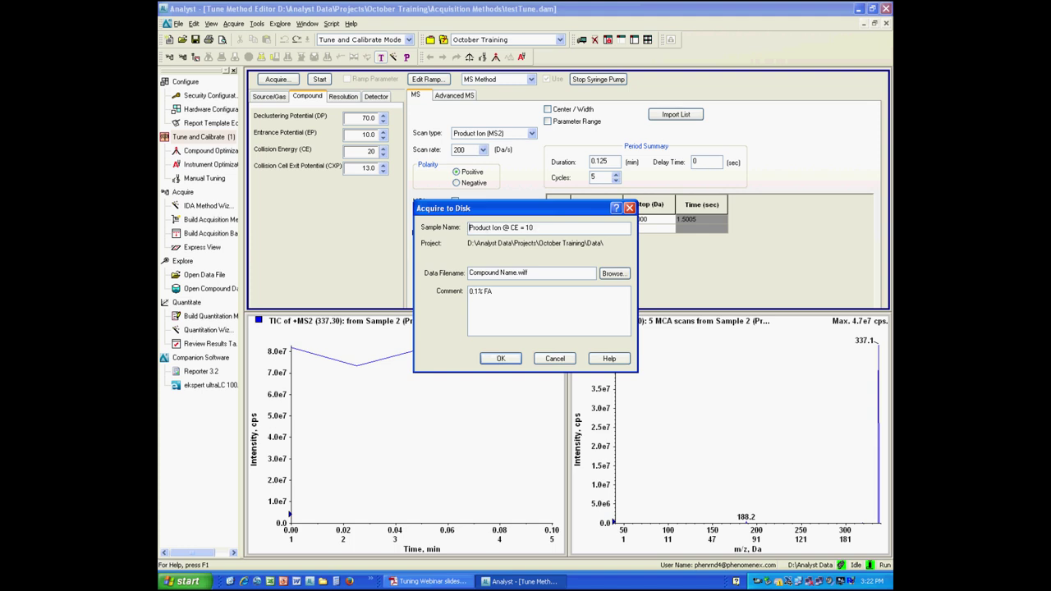
click(530, 227)
key(BackSpace)
text(2)
click(501, 357)
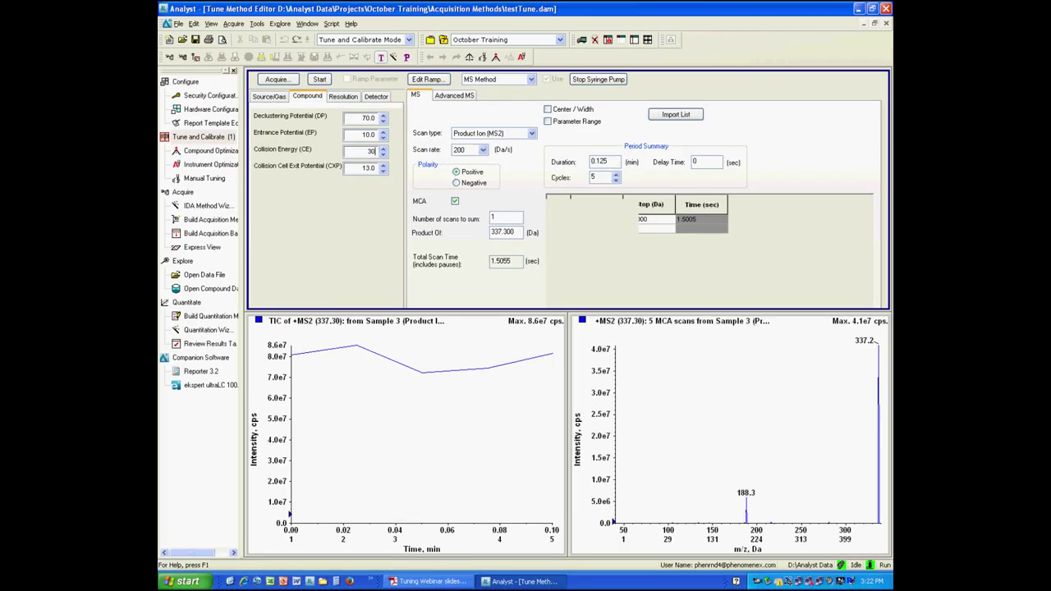
Acquire the product ion scan at a Collision Energy of 30 to disk with sample name "Product Ion @ CE = 30"
click(277, 80)
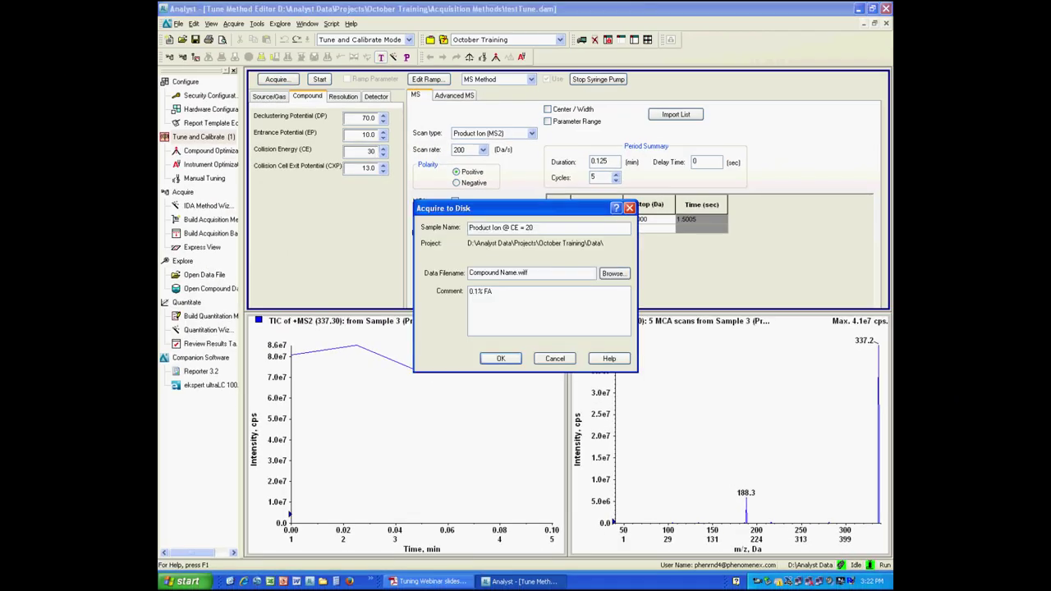
key(BackSpace)
text(3)
key(Return)
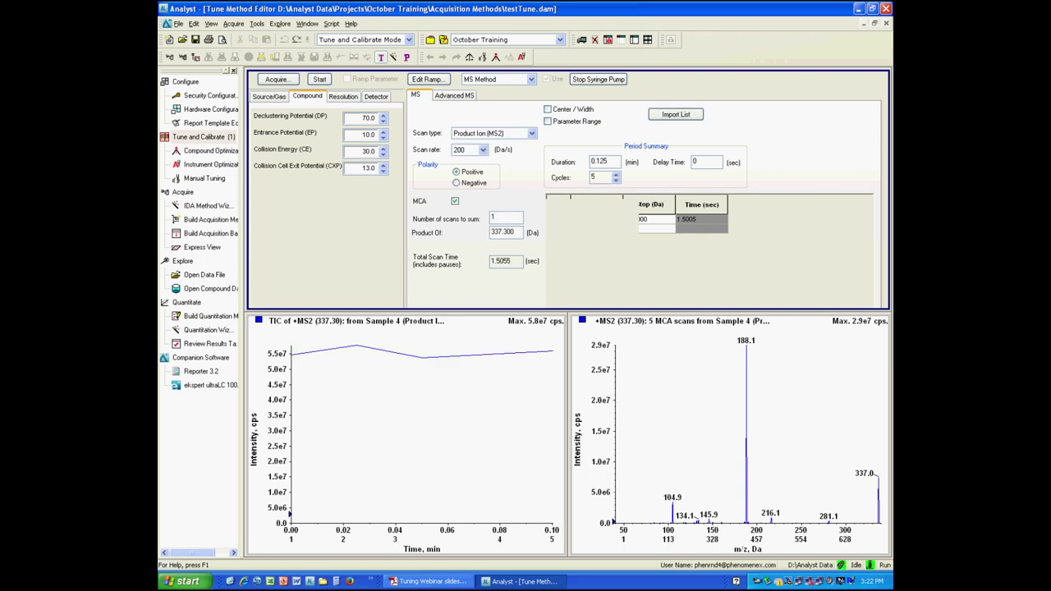
Set the Collision Energy (CE) to 40 and acquire the product ion scan to disk with sample name "Product Ion @ CE = 40"
double_click(368, 151)
text(40)
click(276, 78)
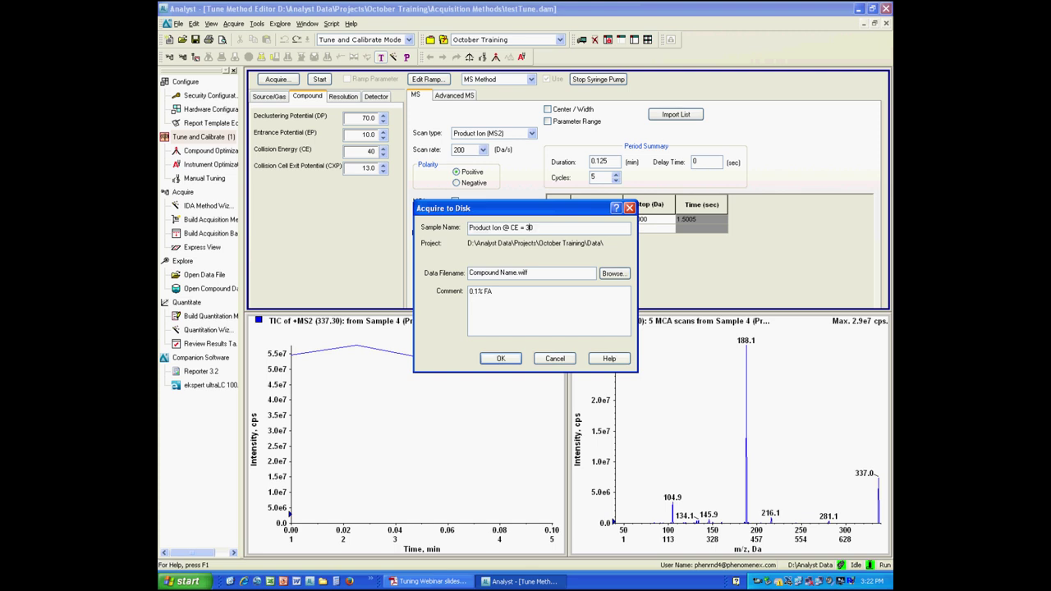
key(BackSpace)
text(4)
click(500, 358)
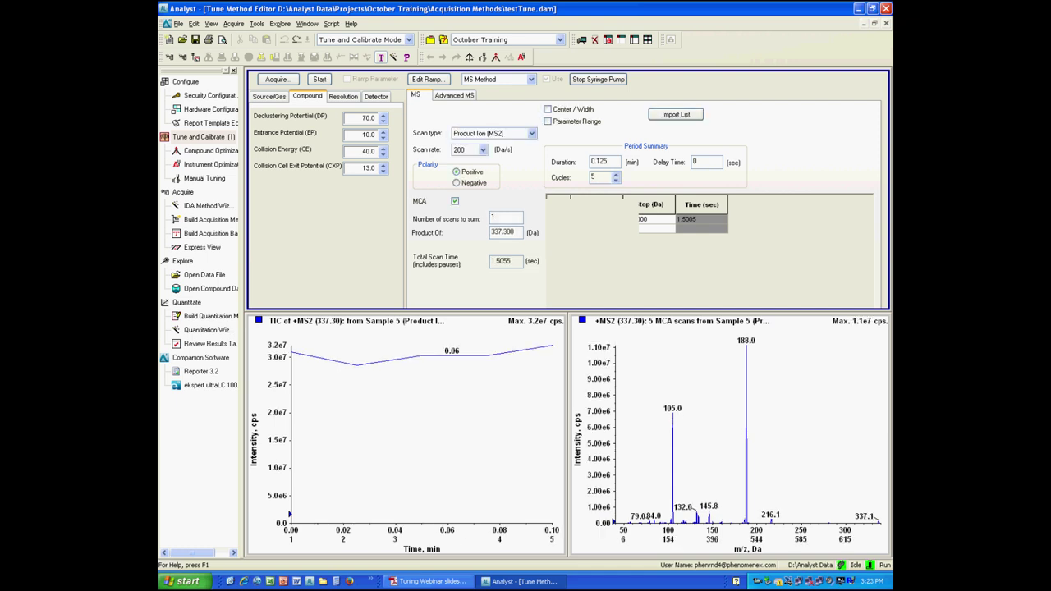
Set the Collision Energy (CE) to 50 and acquire the product ion scan to disk with sample name "Product Ion @ CE = 50"
double_click(368, 151)
text(50)
click(277, 79)
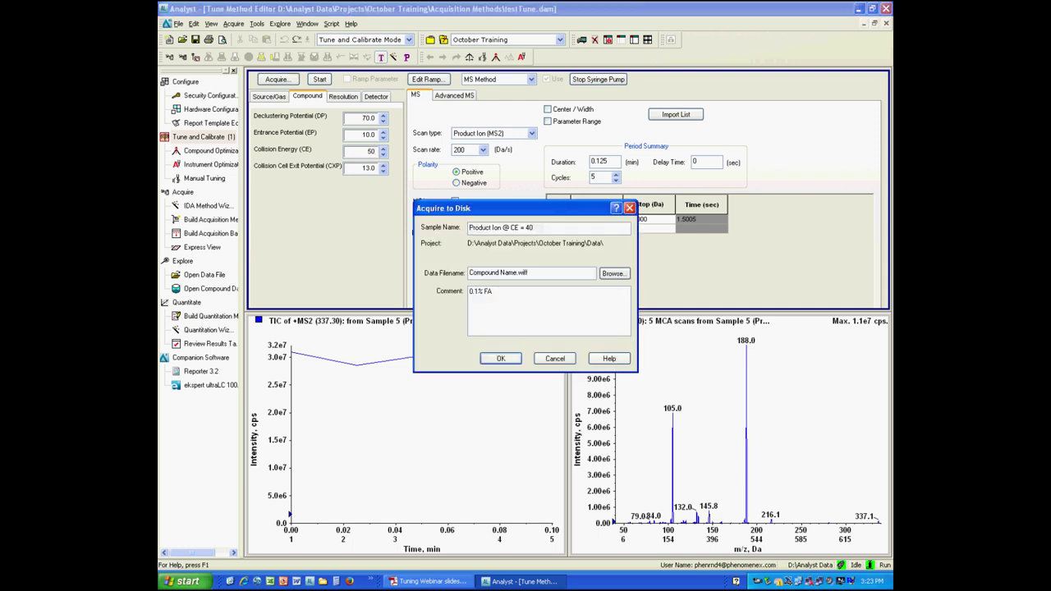
click(530, 227)
key(BackSpace)
text(5)
click(500, 358)
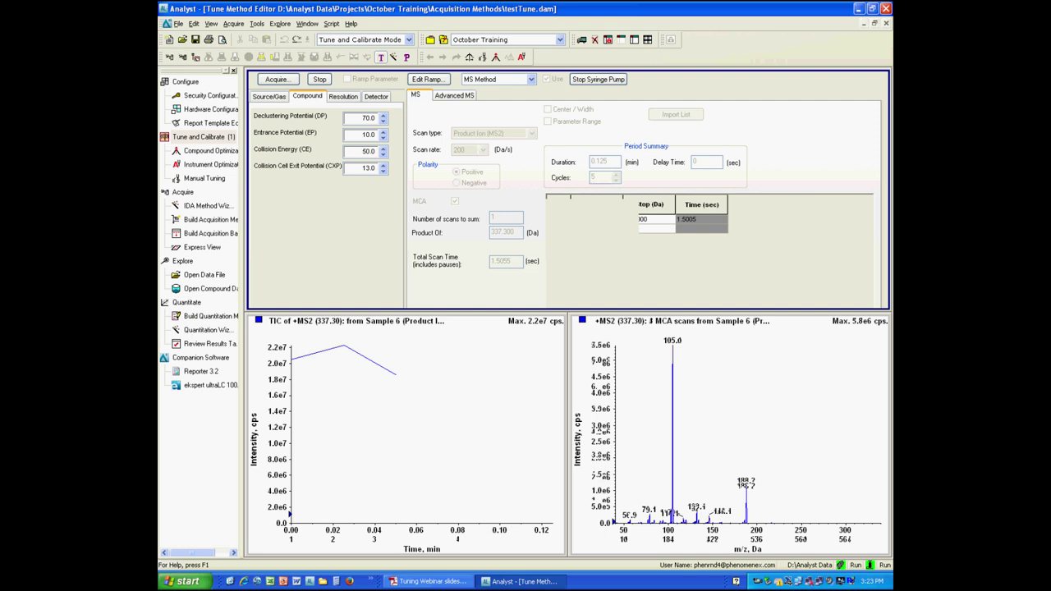
Open the acquired data file from the spectrum and compare the fragment peaks of the product ion scans from CE 10 to CE 50
right_click(704, 370)
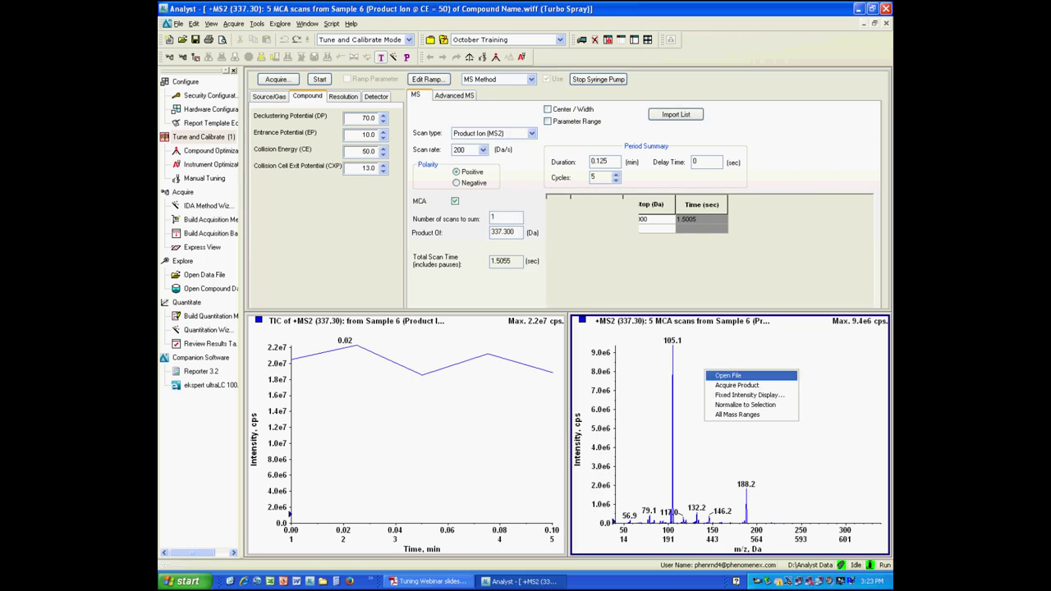
click(727, 375)
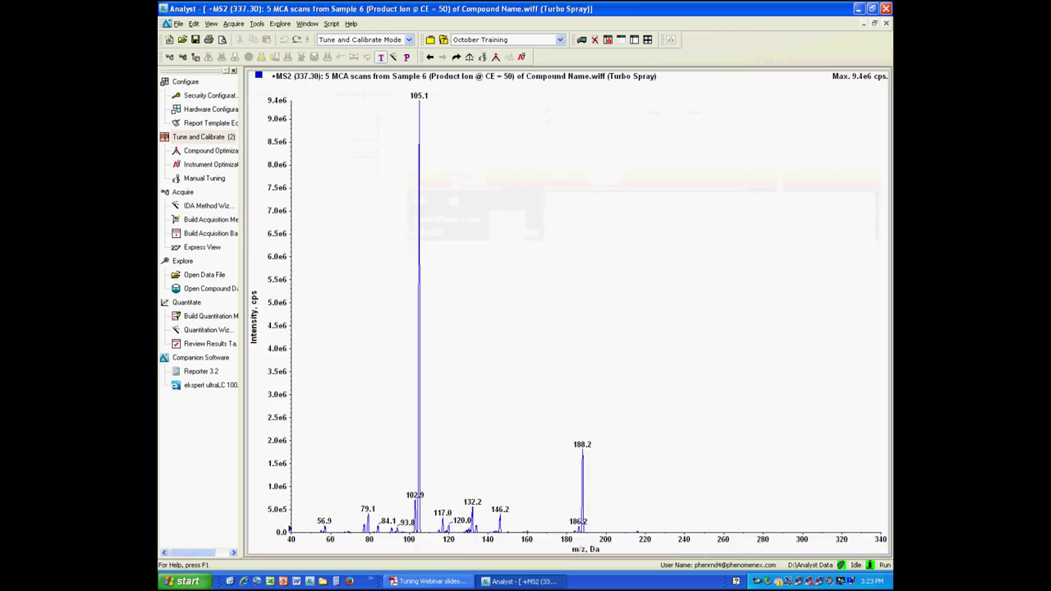
click(430, 58)
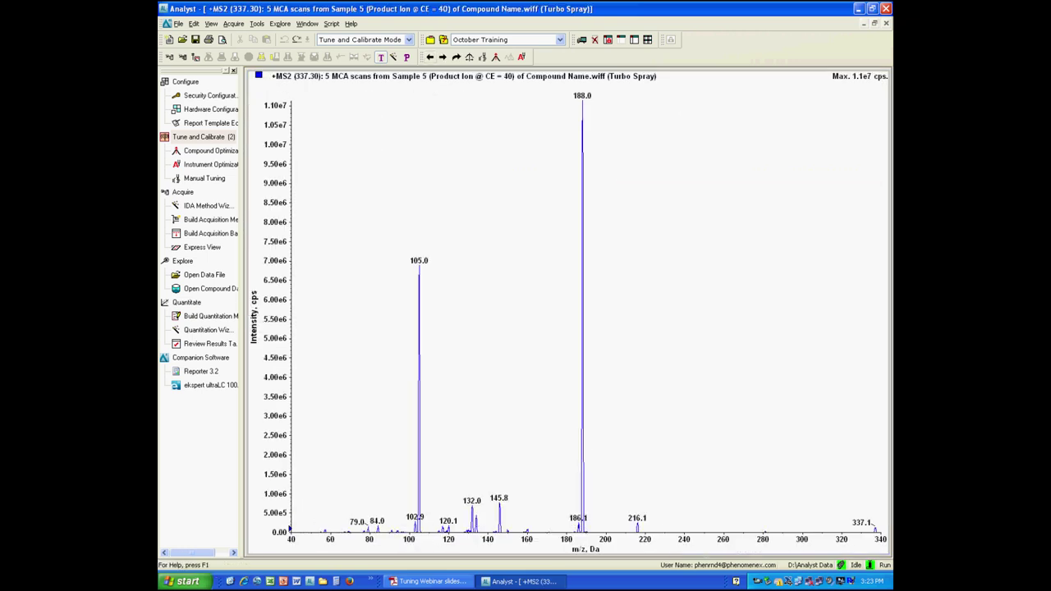
click(429, 56)
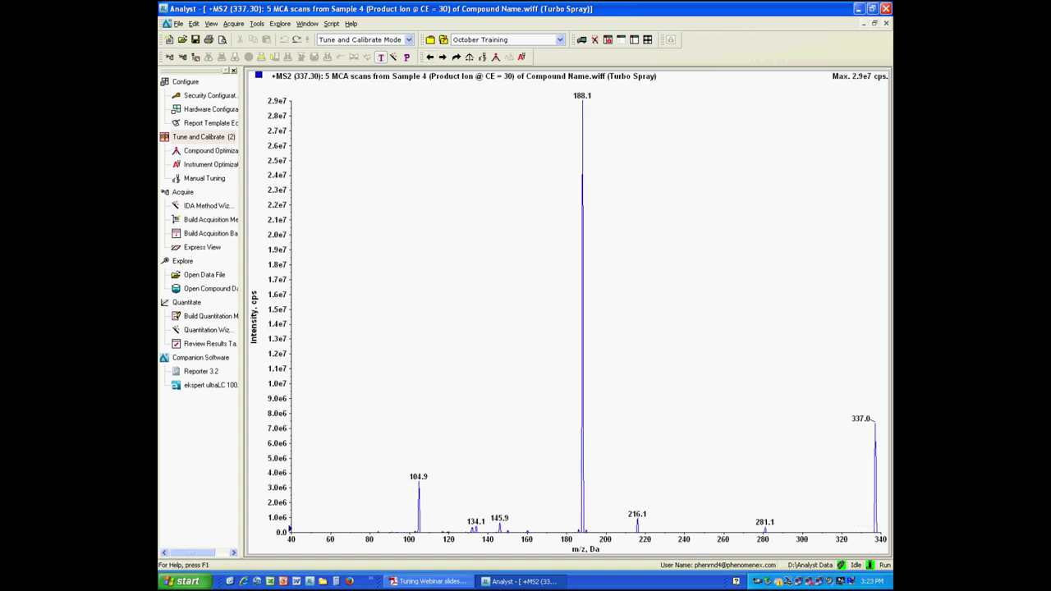
click(430, 56)
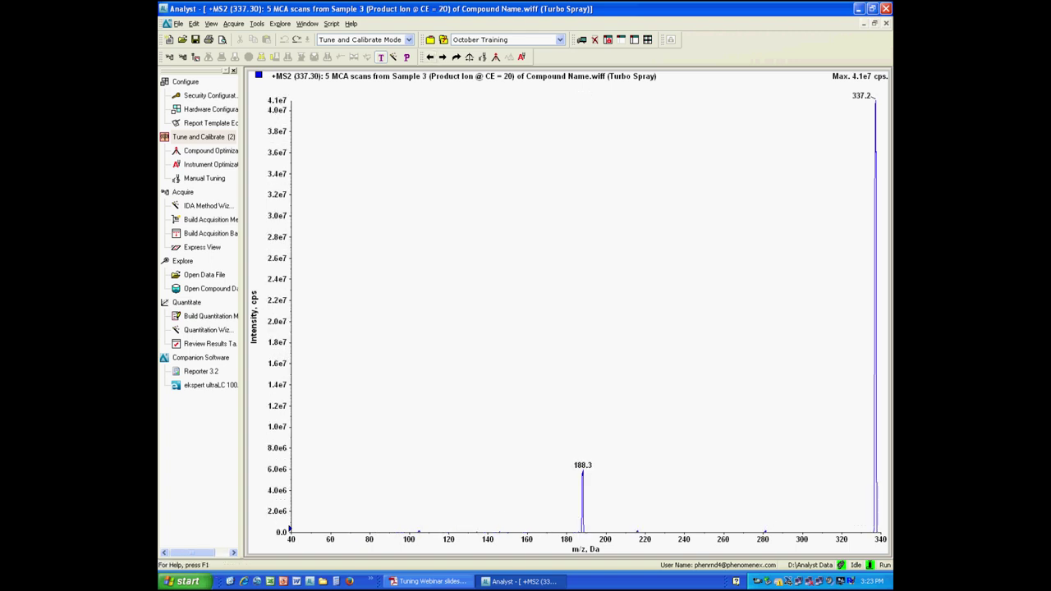
click(429, 56)
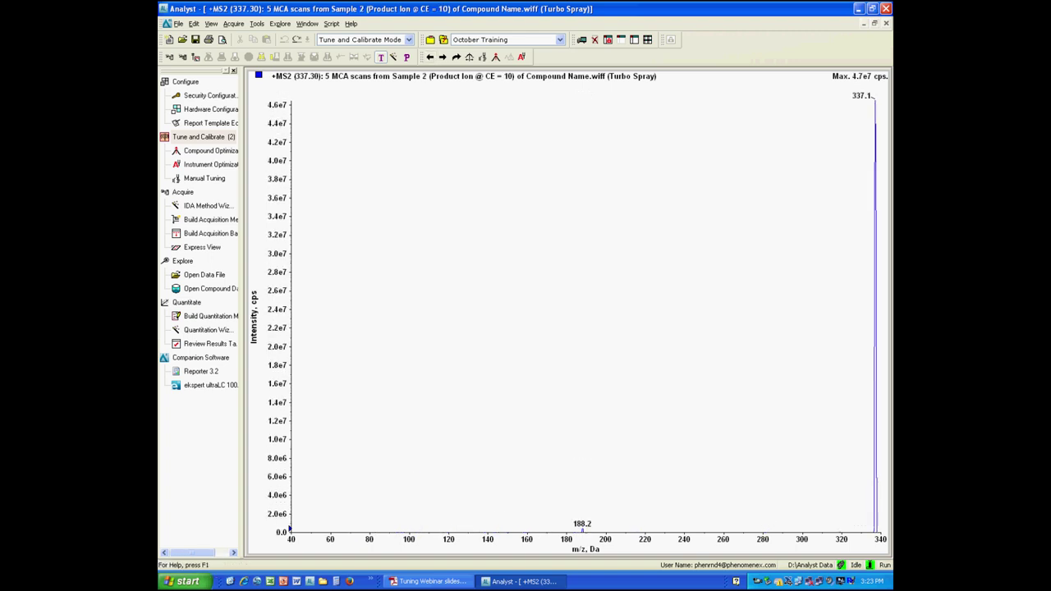
click(442, 56)
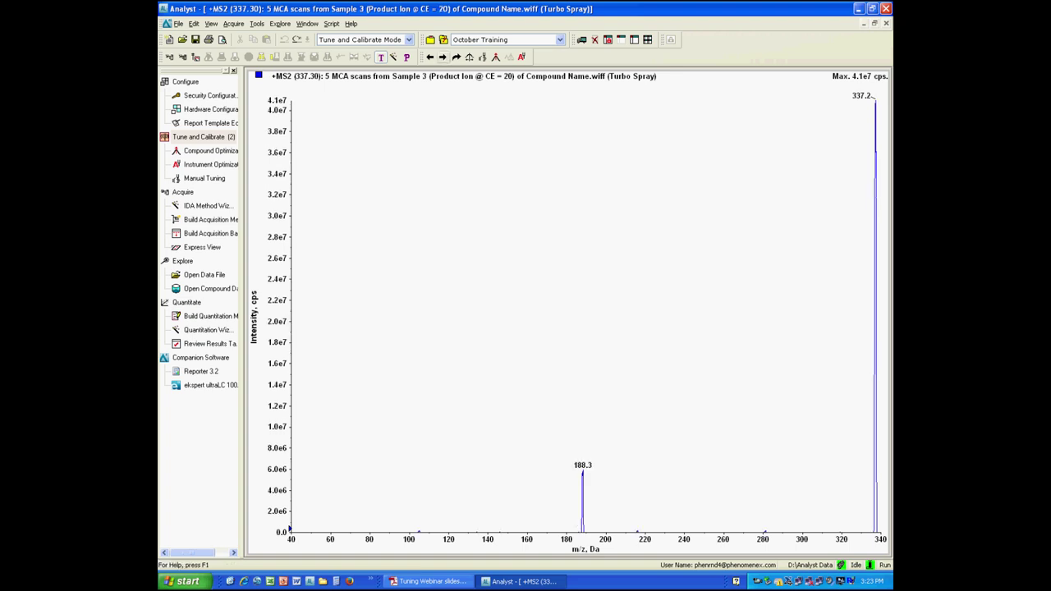
click(441, 56)
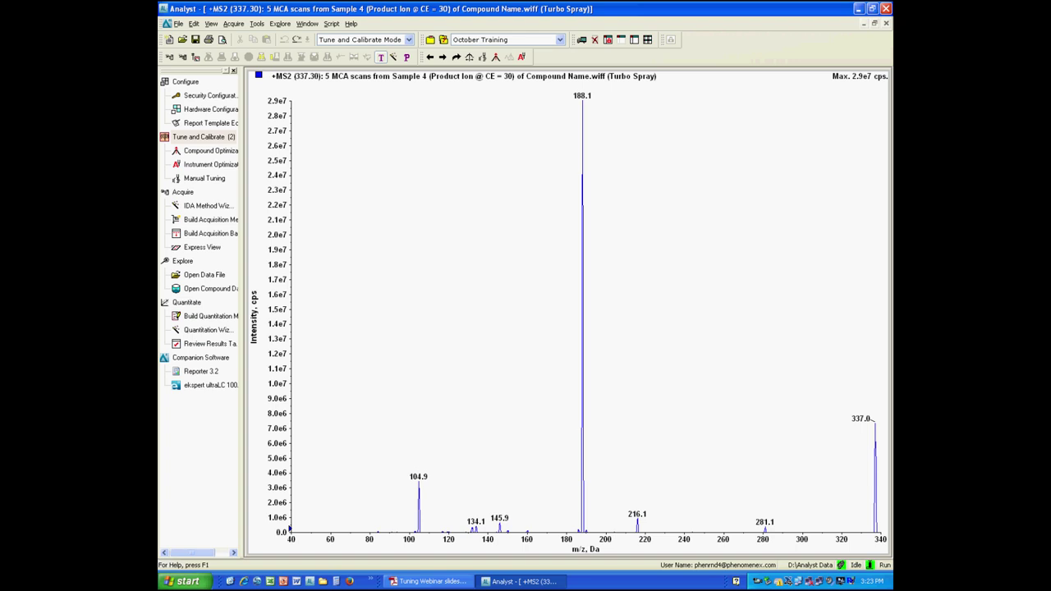
click(442, 57)
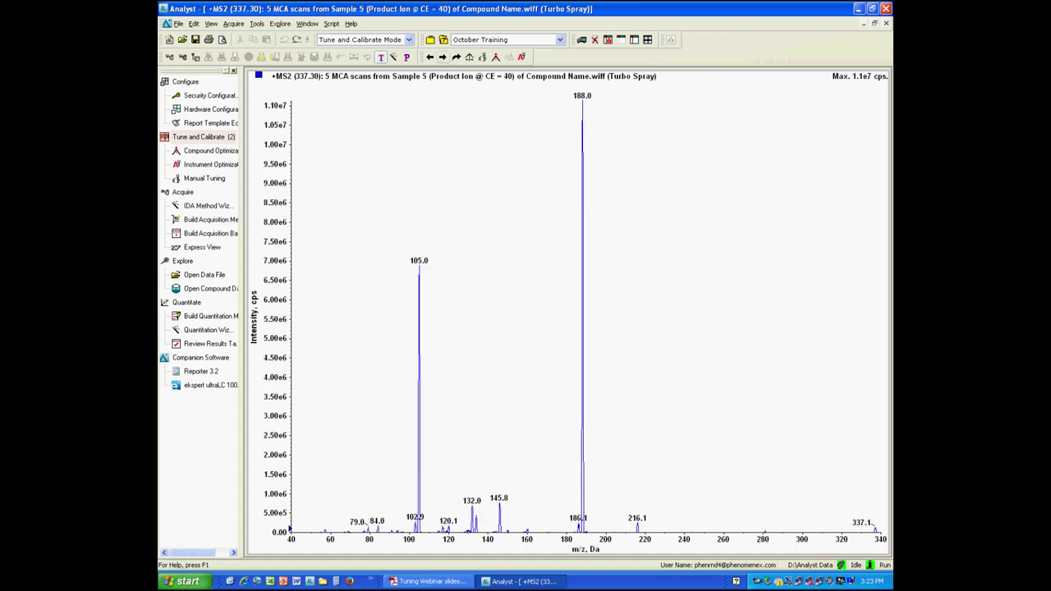
click(442, 56)
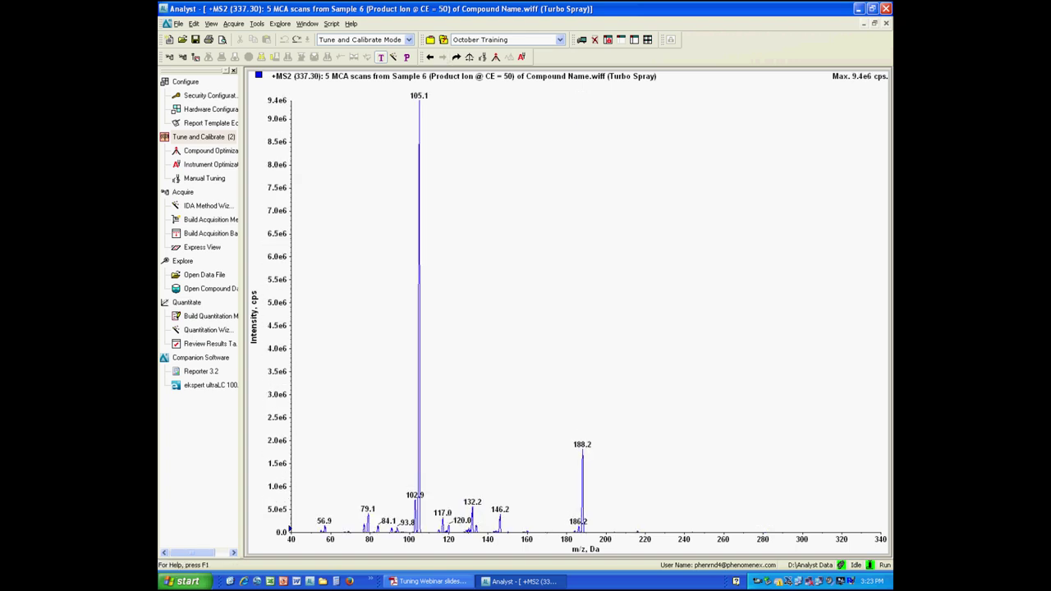
drag(280, 515, 280, 534)
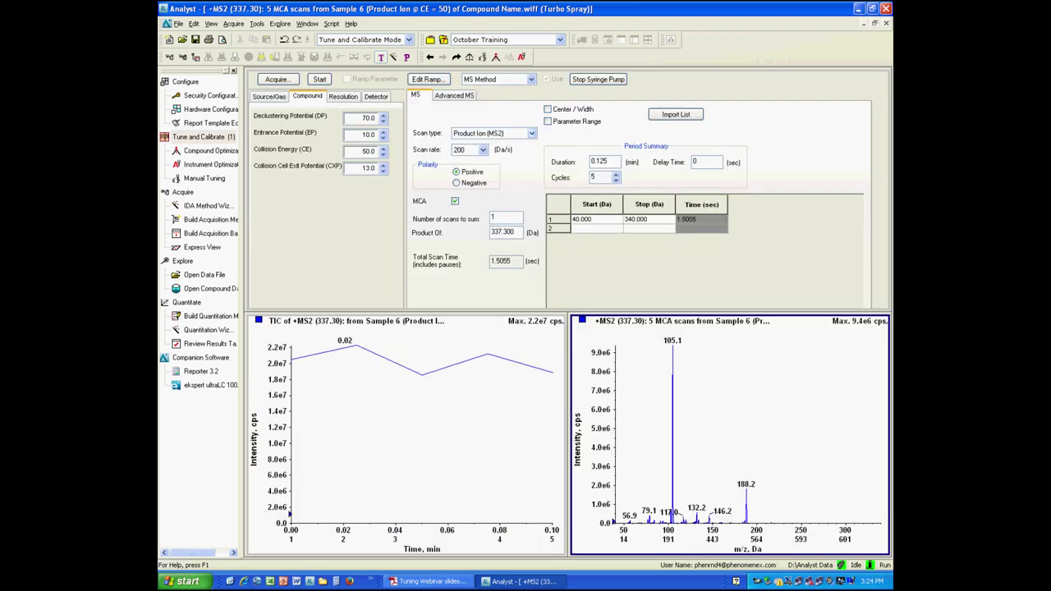
Change the scan type to MRM (MRM) and enter the first transition: Q1 337.1 Da, Q3 188.2 Da, time 200 msec, ID Compound
click(532, 133)
click(469, 143)
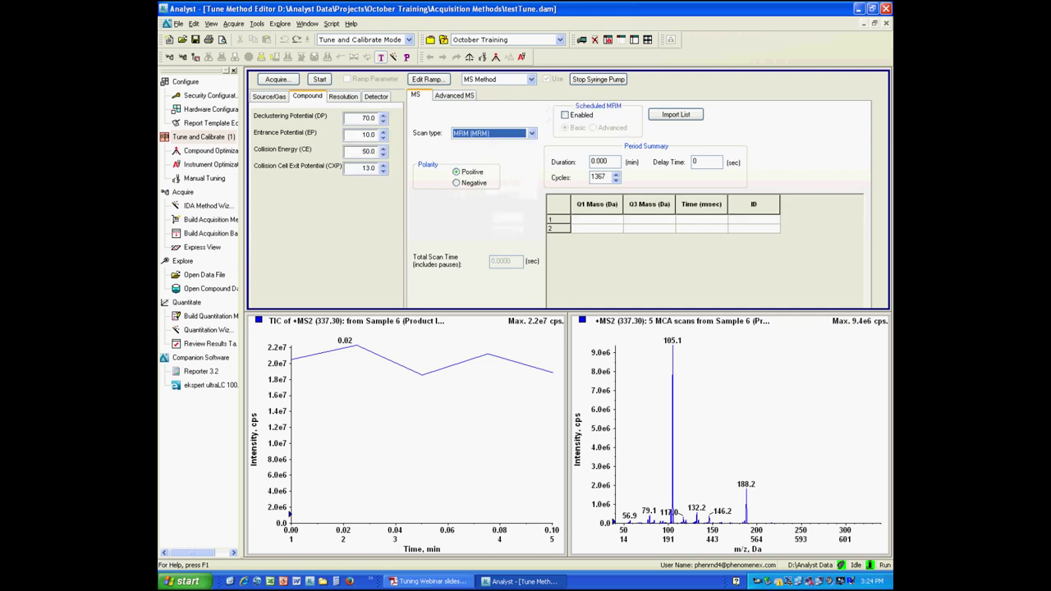
click(597, 219)
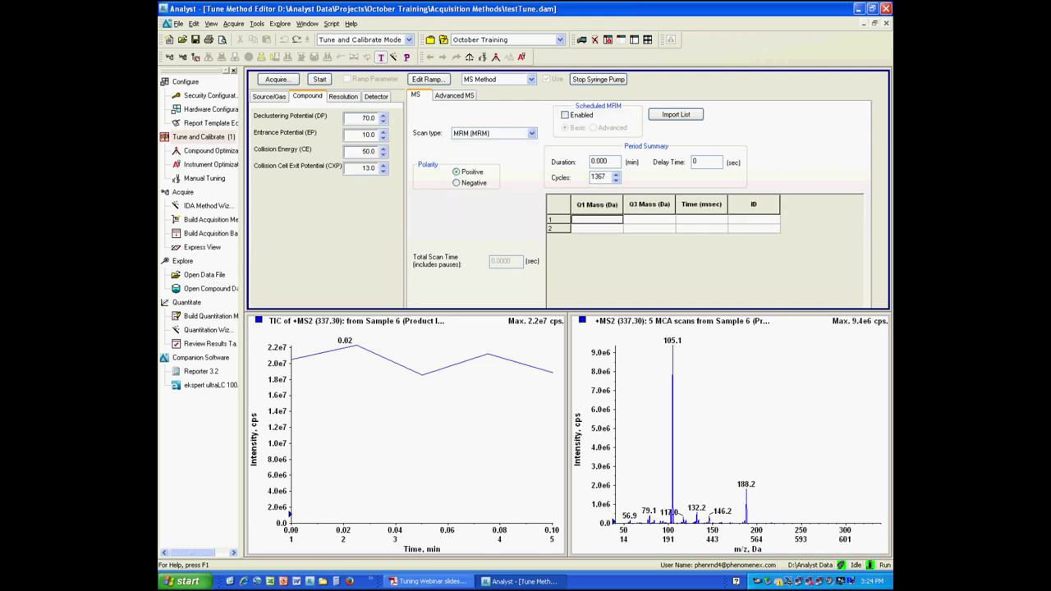
text(337.)
text(.1)
key(Tab)
text(1)
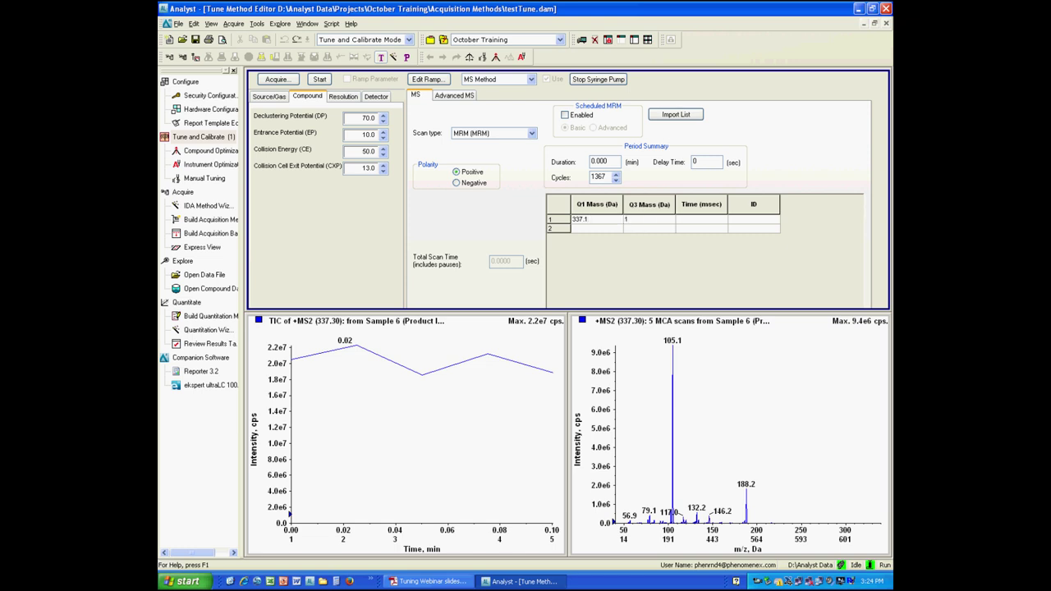
text(88.2)
key(Tab)
text(200)
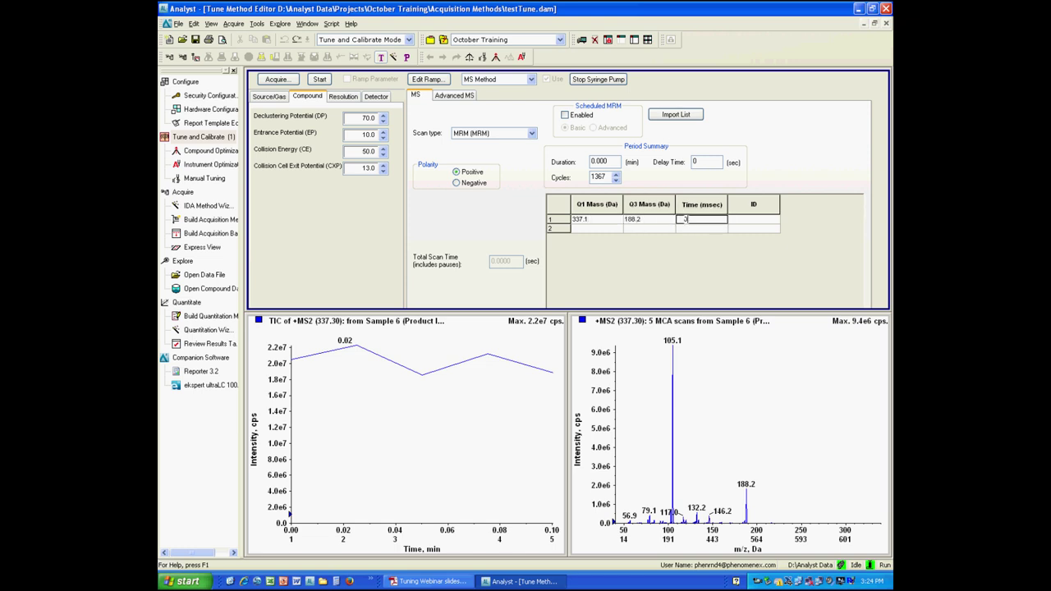
key(Tab)
text(C)
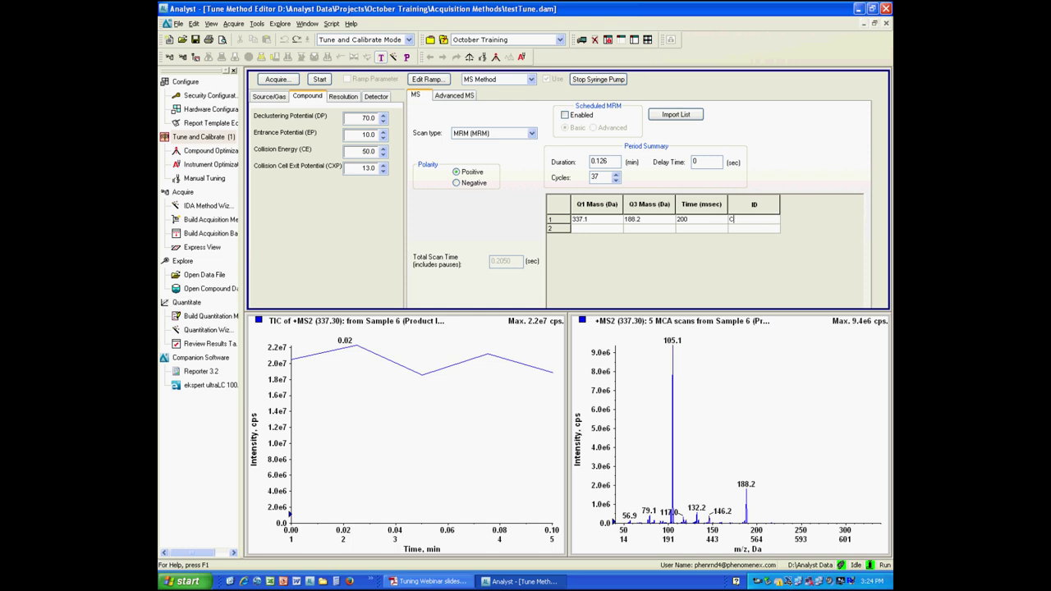
text(ompound)
Add a second MRM transition with Q1 337.1 Da, Q3 105.1 Da, time 200 msec and ID Compound
key(Tab)
text(337.1)
key(Tab)
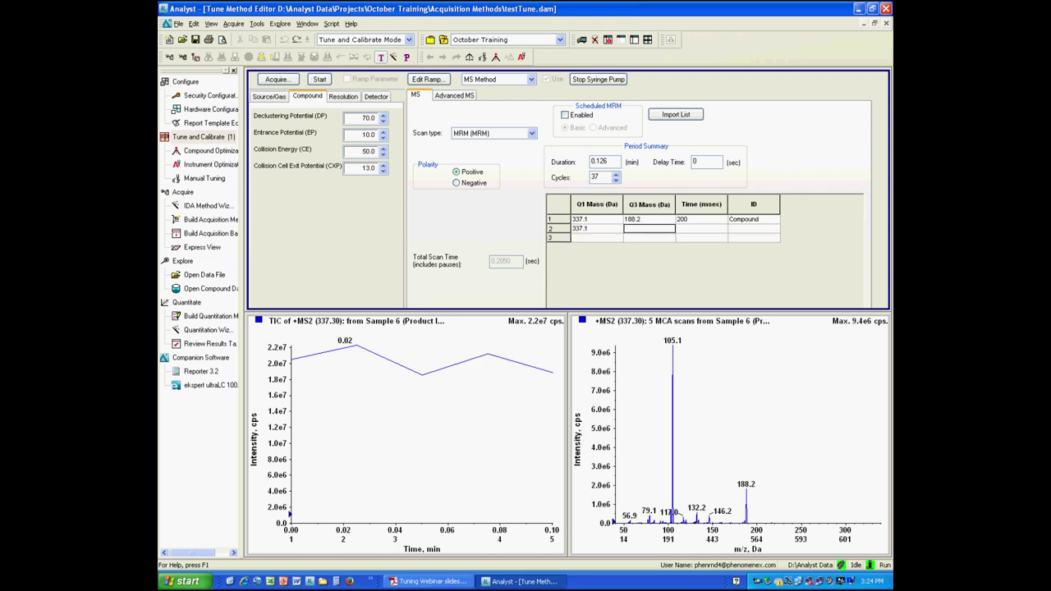
text(105.1)
key(Tab)
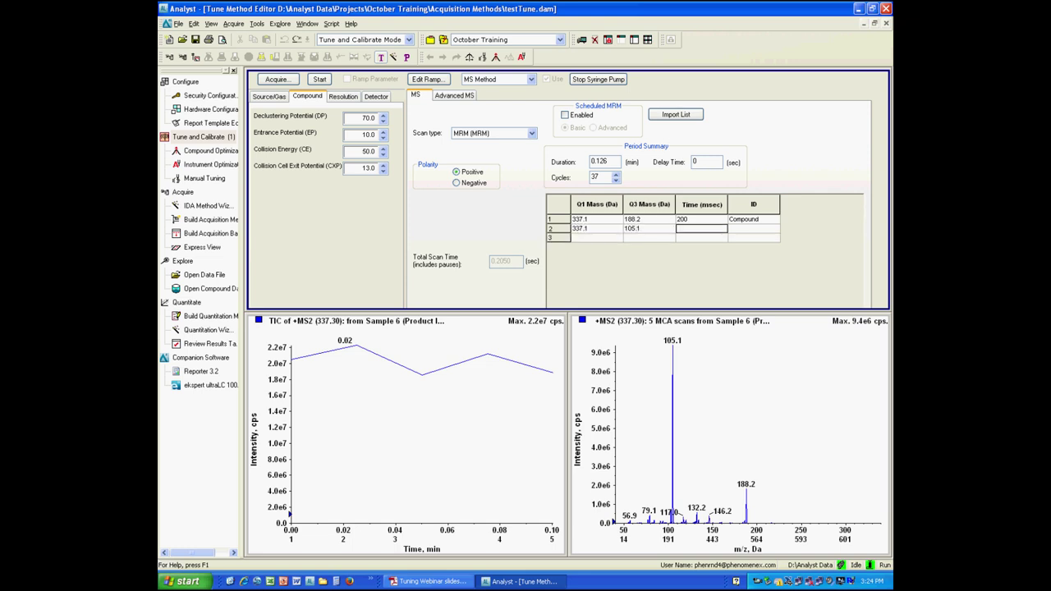
text(200)
key(Tab)
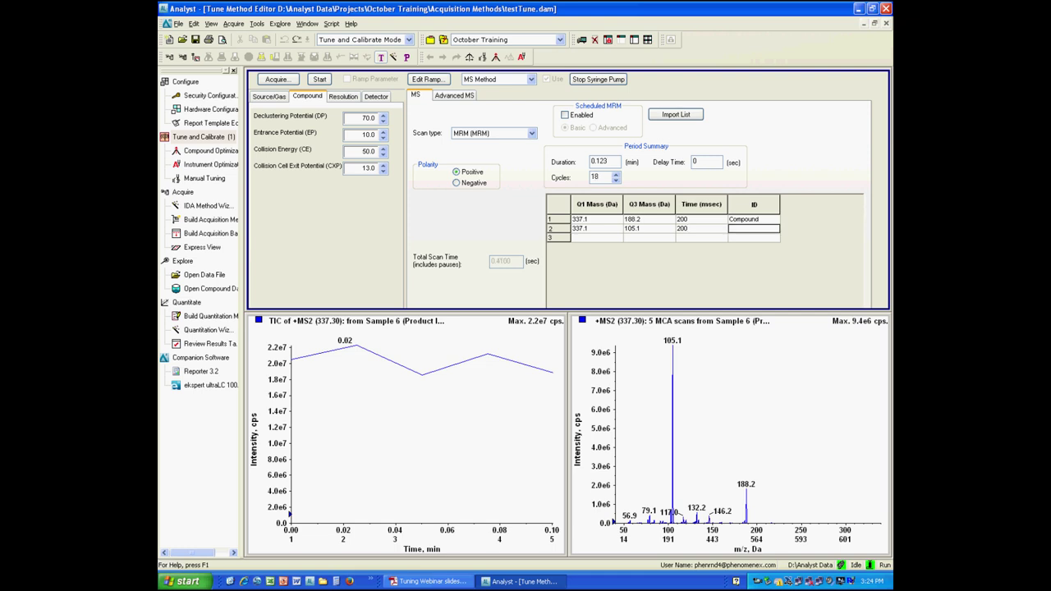
text(Compound)
Set up a parameter ramp for Collision Energy with a stop value of 60 volts and a step of 2.5 volts
click(429, 80)
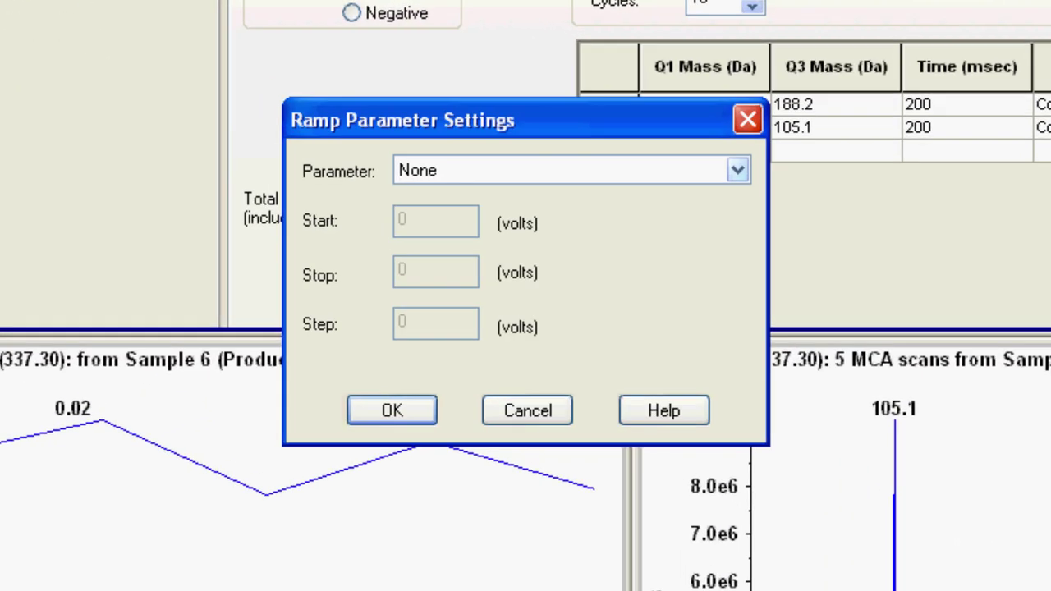
click(694, 196)
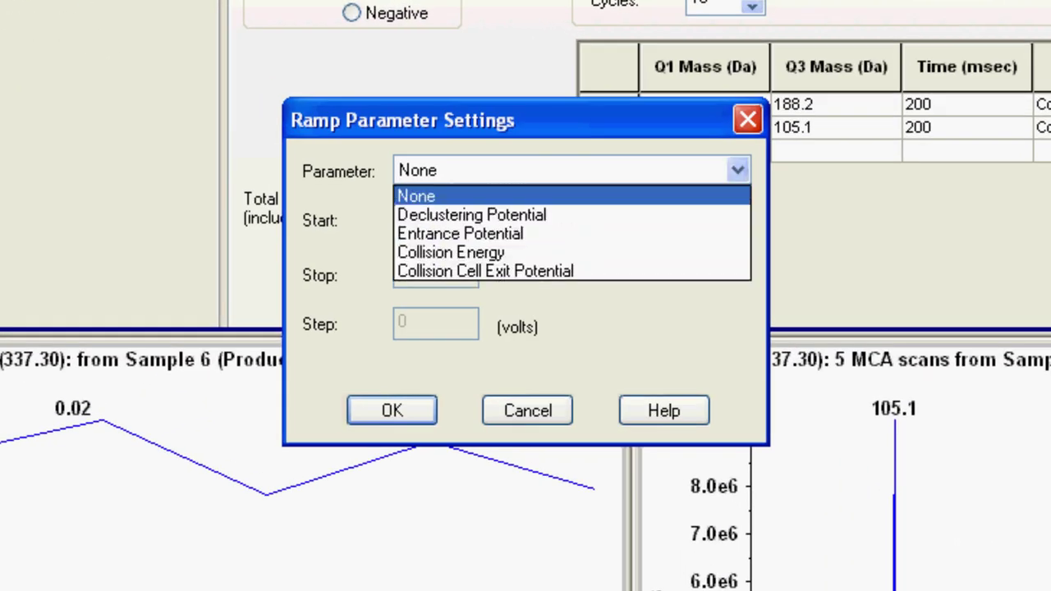
click(485, 253)
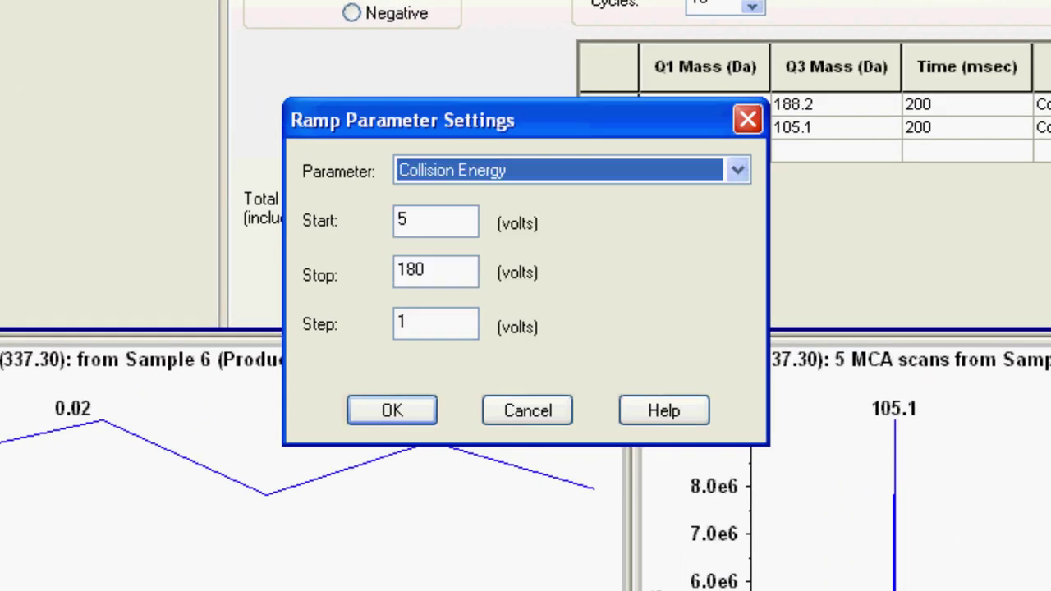
key(Tab)
key(Tab)
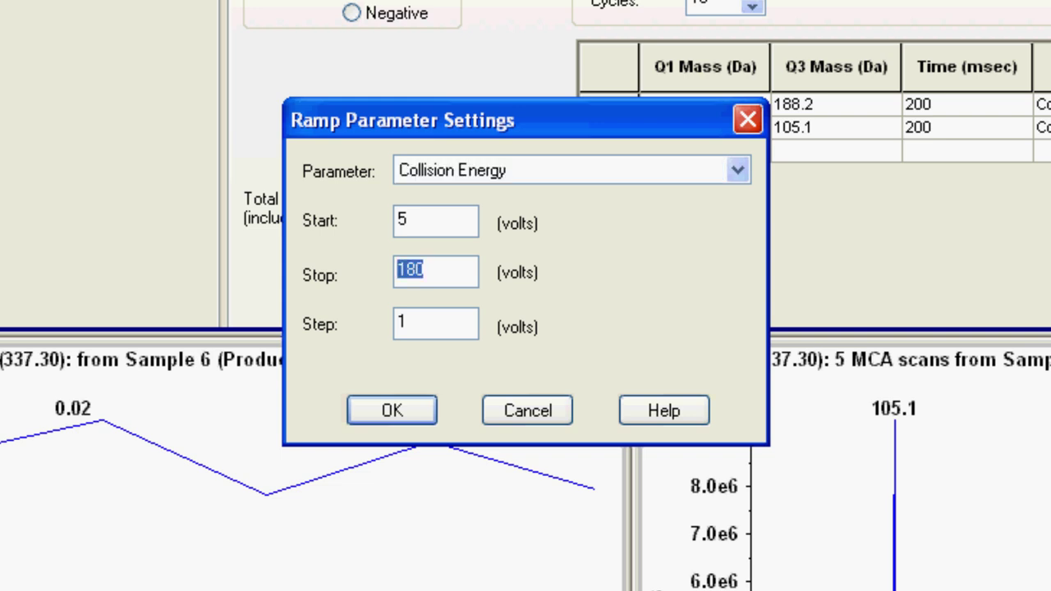
text(60)
key(Tab)
text(2.5)
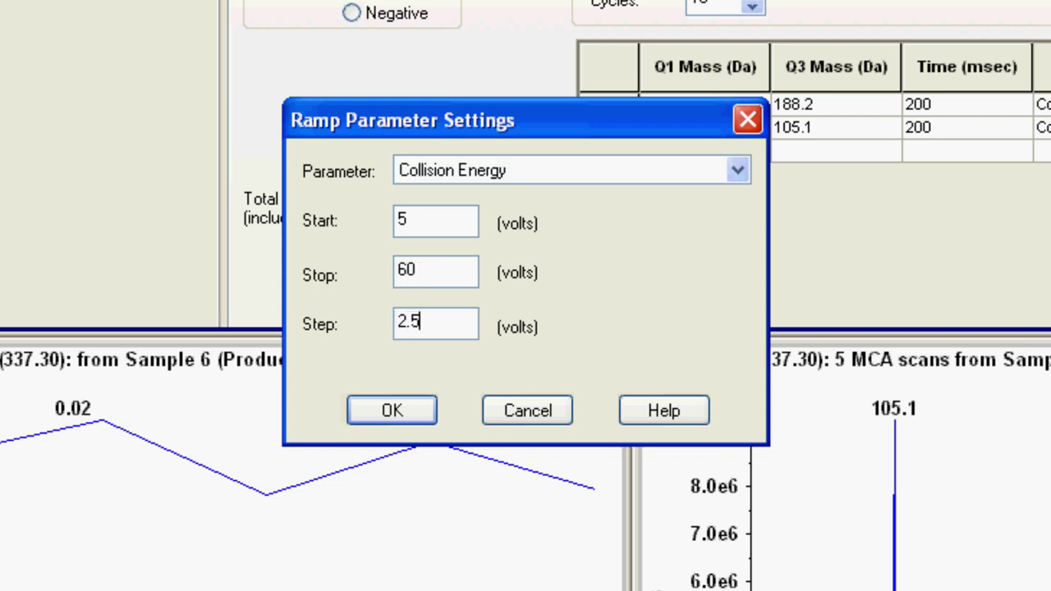
click(391, 410)
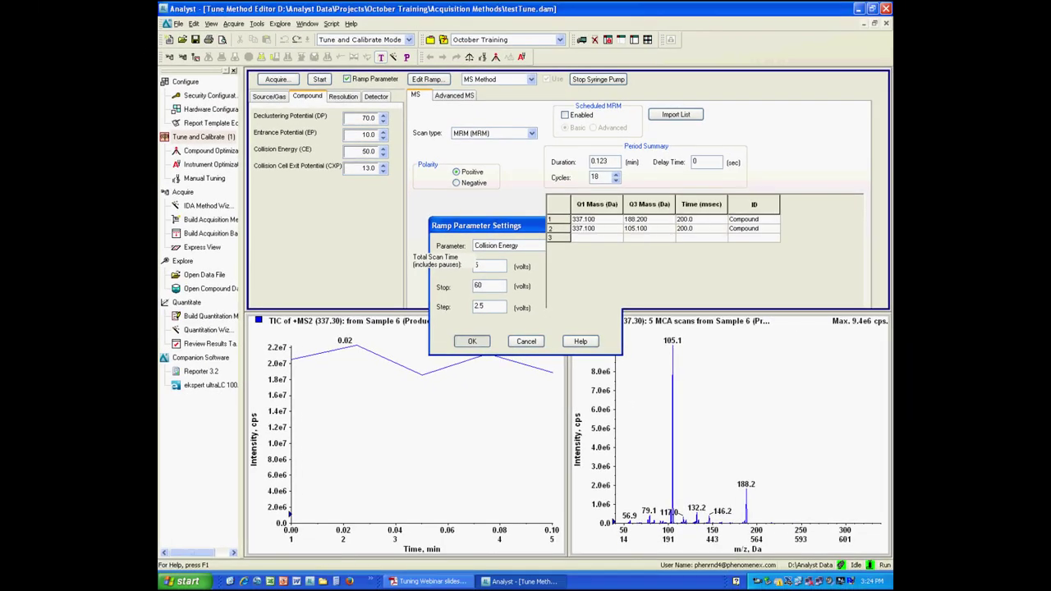
key(Return)
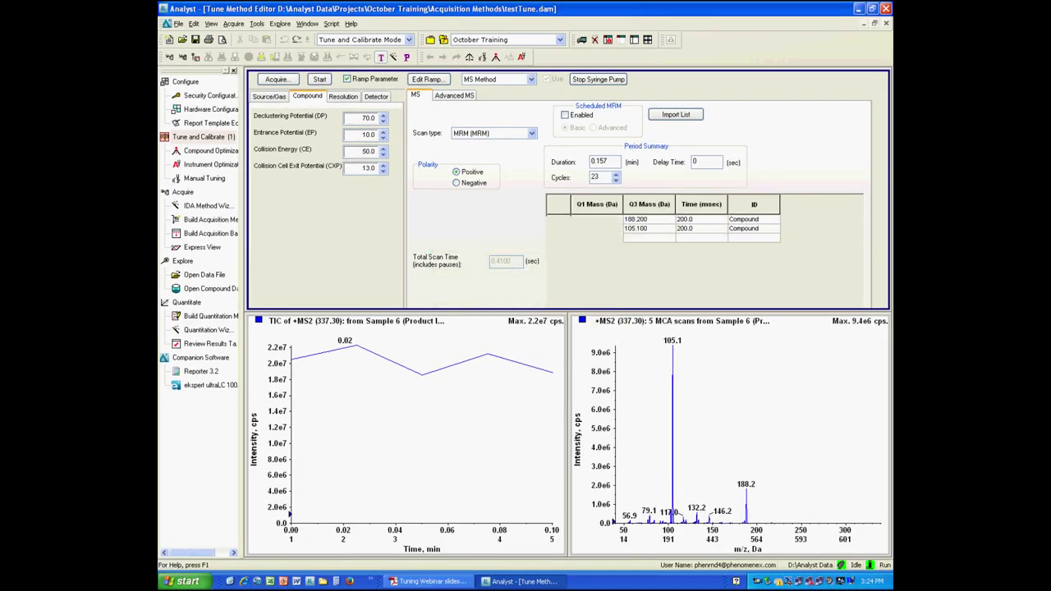
Acquire the Collision Energy ramp to disk under the sample name MRM CE OPT
click(278, 80)
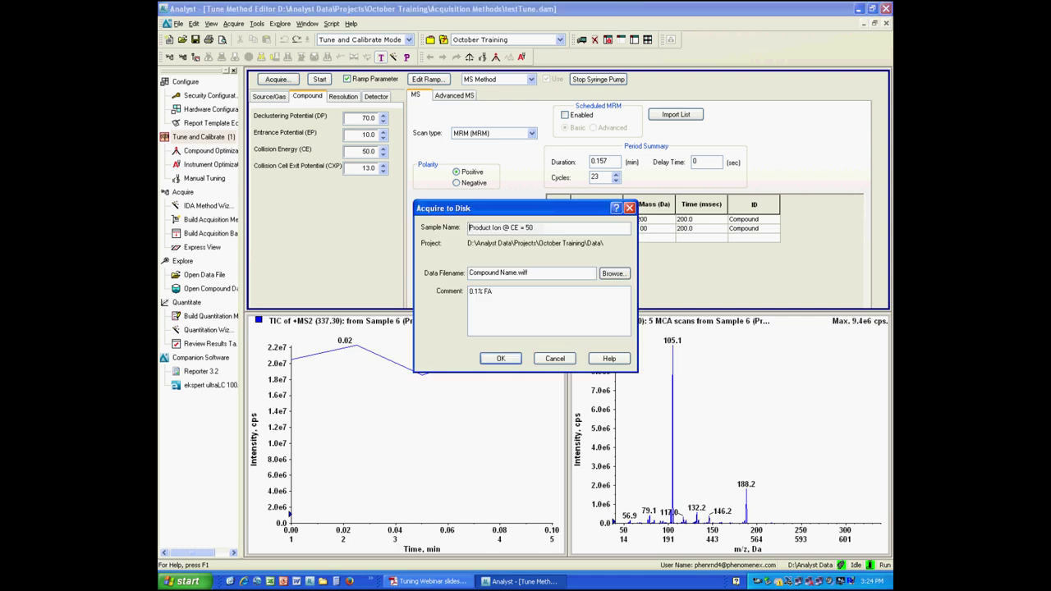
drag(535, 227, 468, 228)
text(MRM CE OPTOPT)
key(Return)
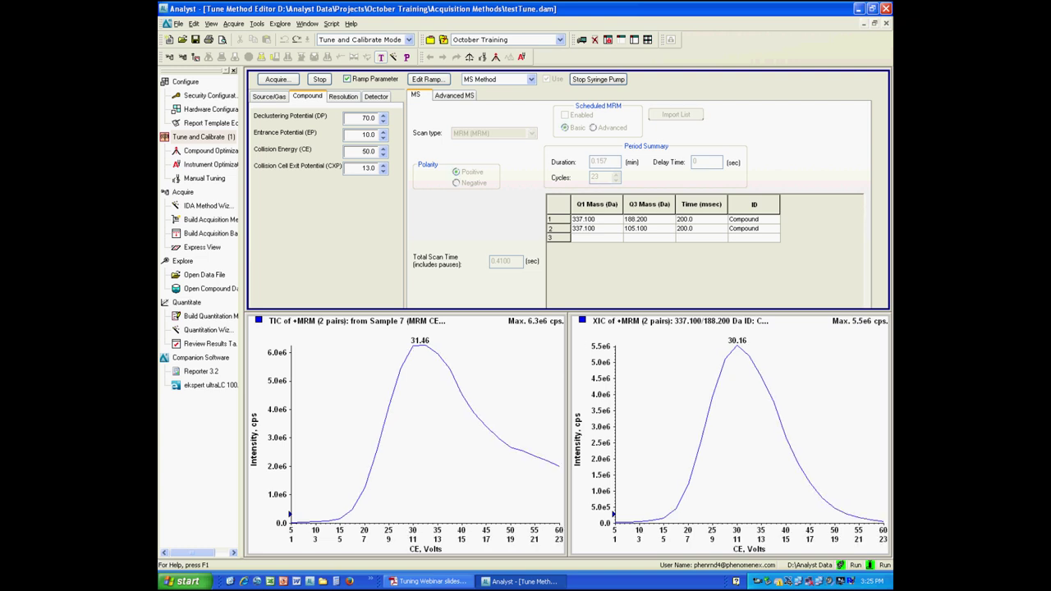
Open the Collision Energy ramp data file and compare the peak CE of the 337.1/188.2 and 337.1/105.1 traces, then close it
right_click(711, 376)
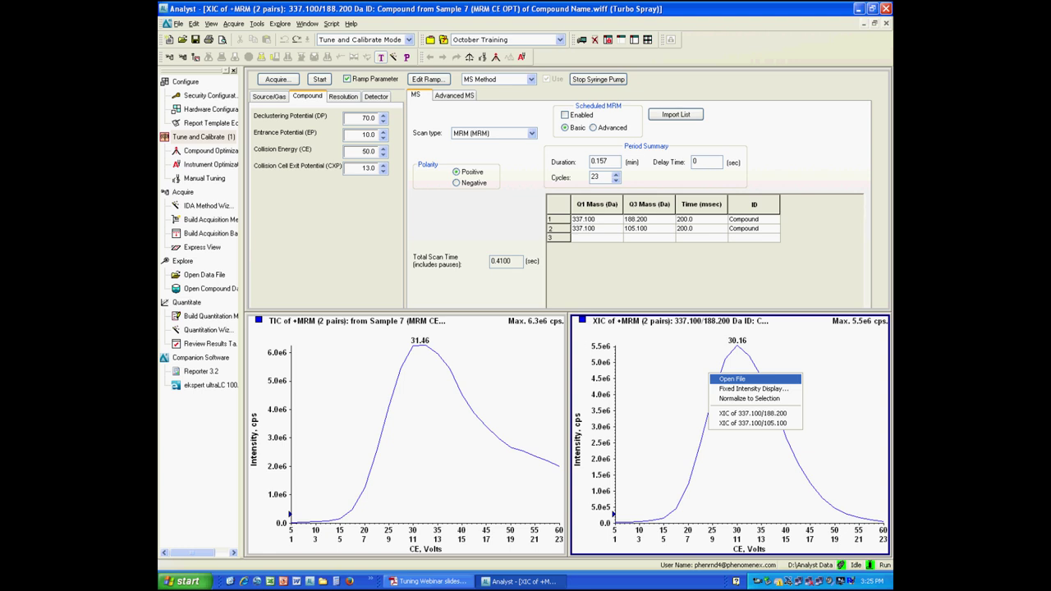
click(733, 379)
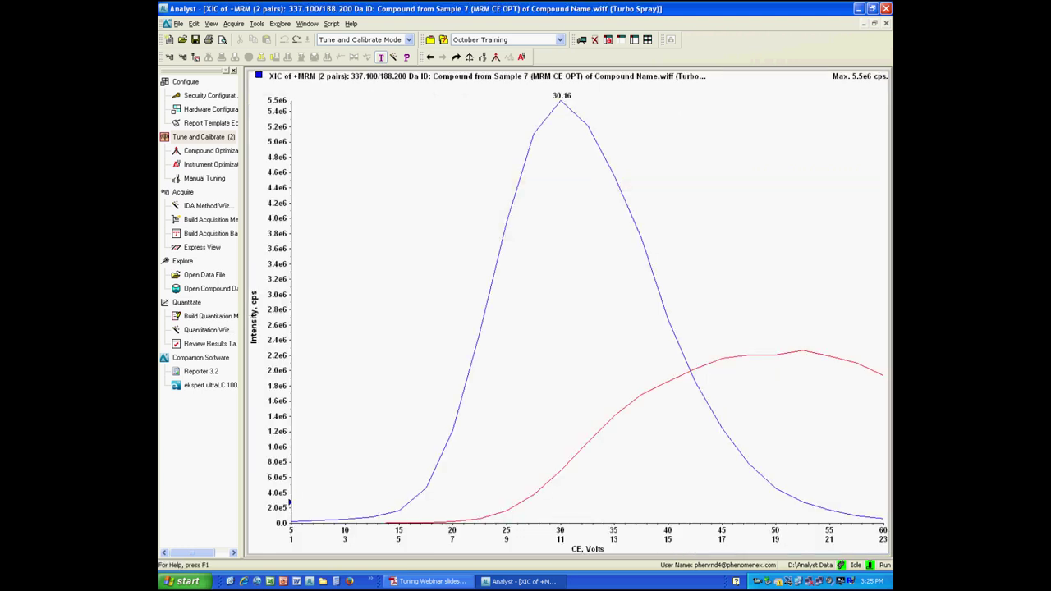
click(680, 75)
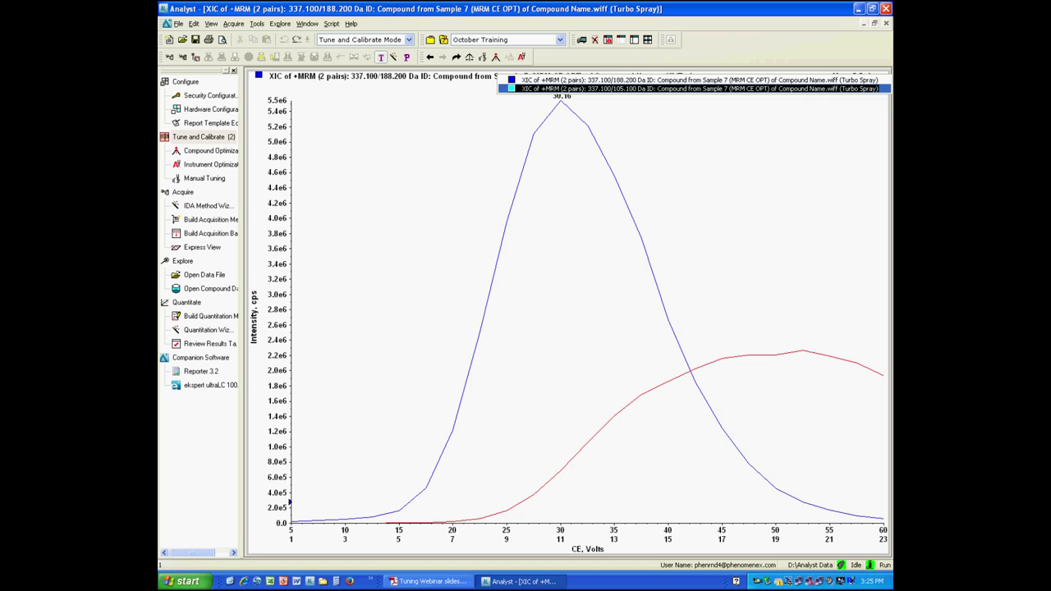
click(695, 89)
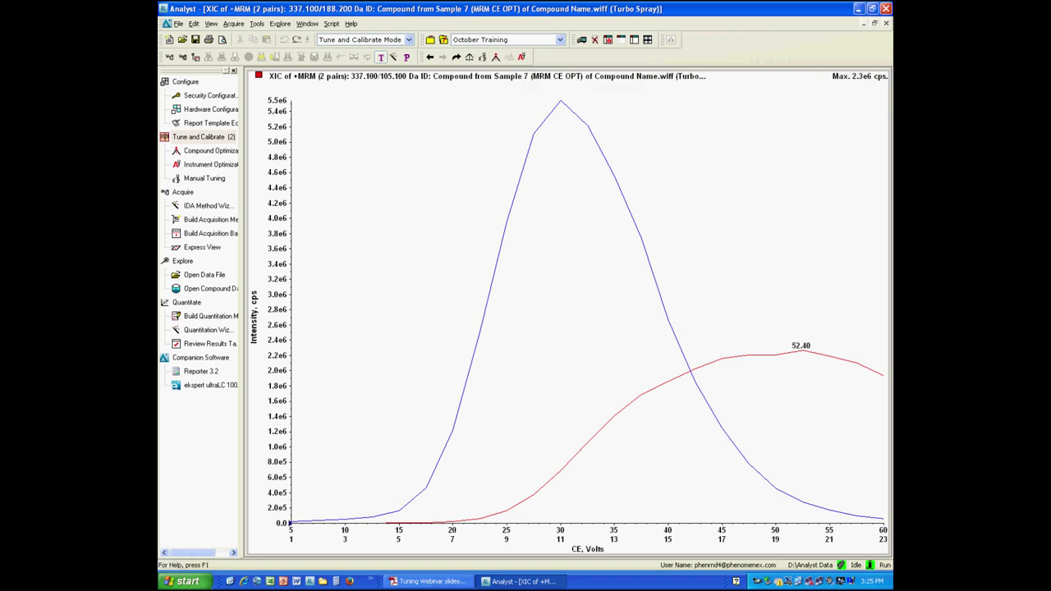
click(429, 76)
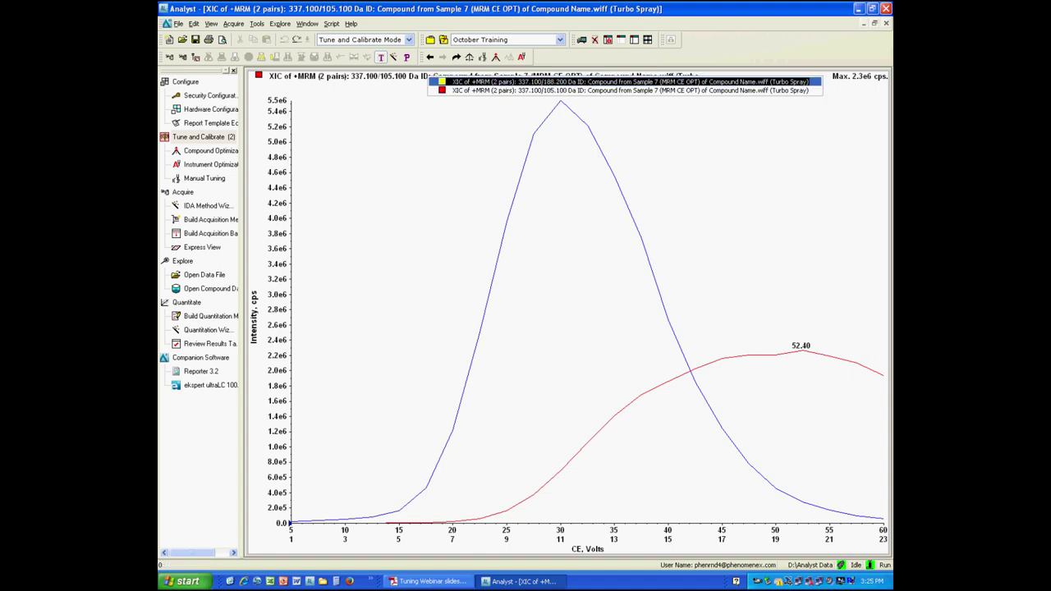
click(447, 81)
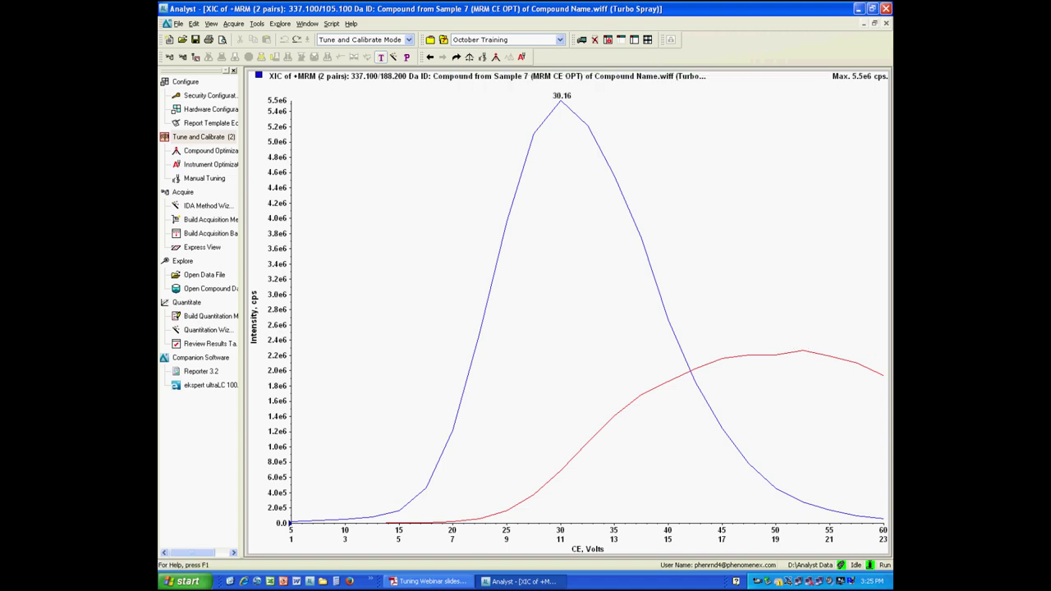
click(886, 23)
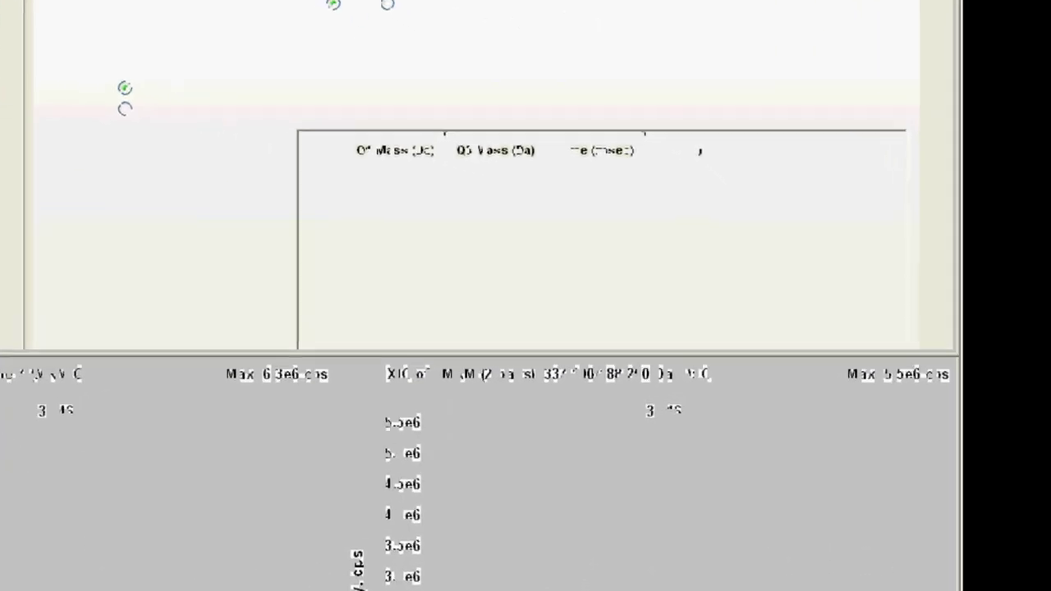
Add a Collision Energy (CE) column to the MRM transition table
right_click(490, 111)
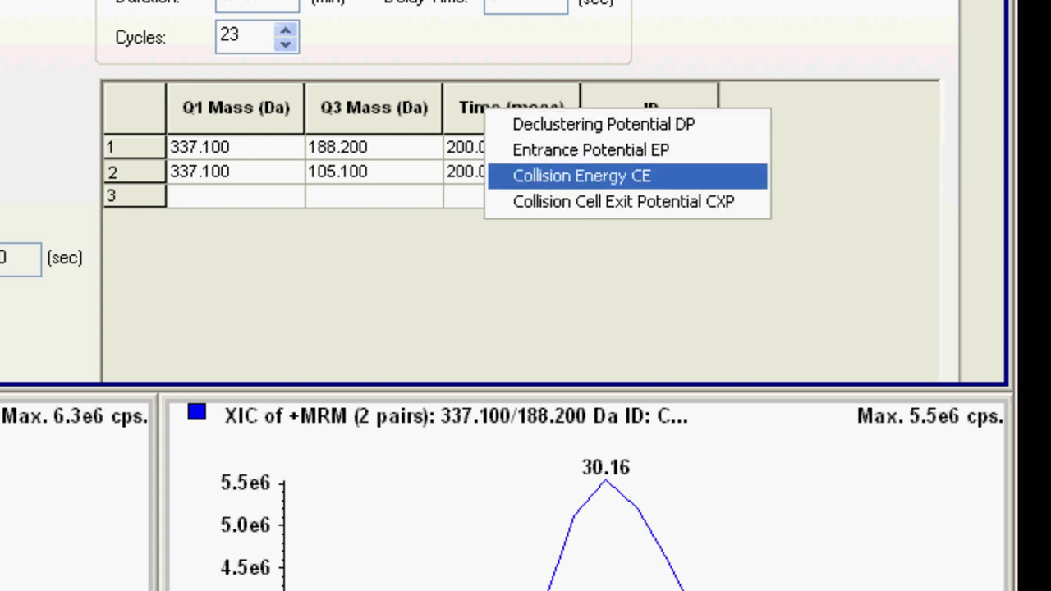
click(581, 176)
click(648, 148)
click(649, 171)
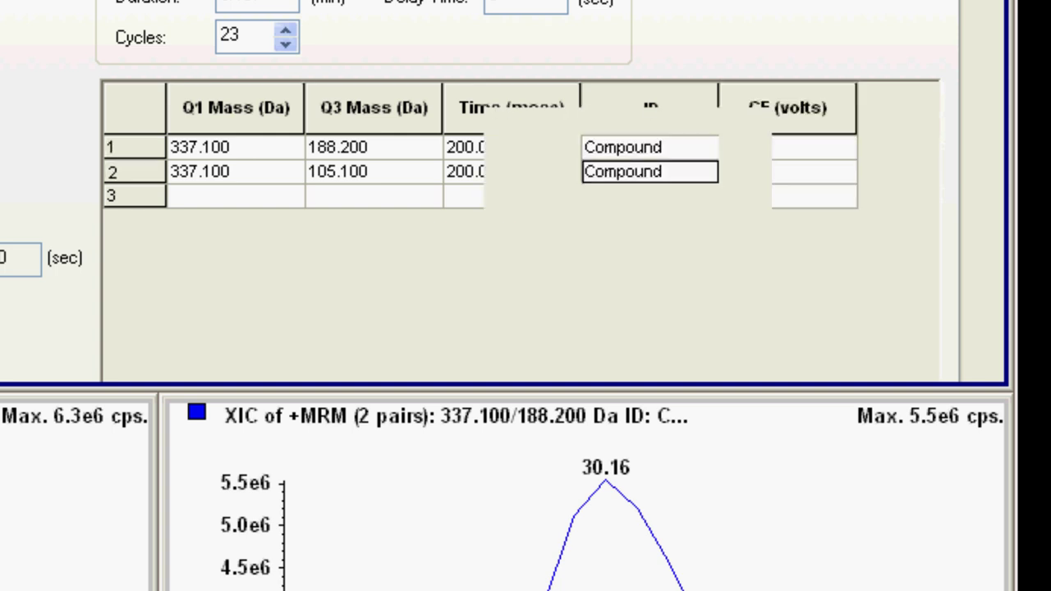
click(649, 196)
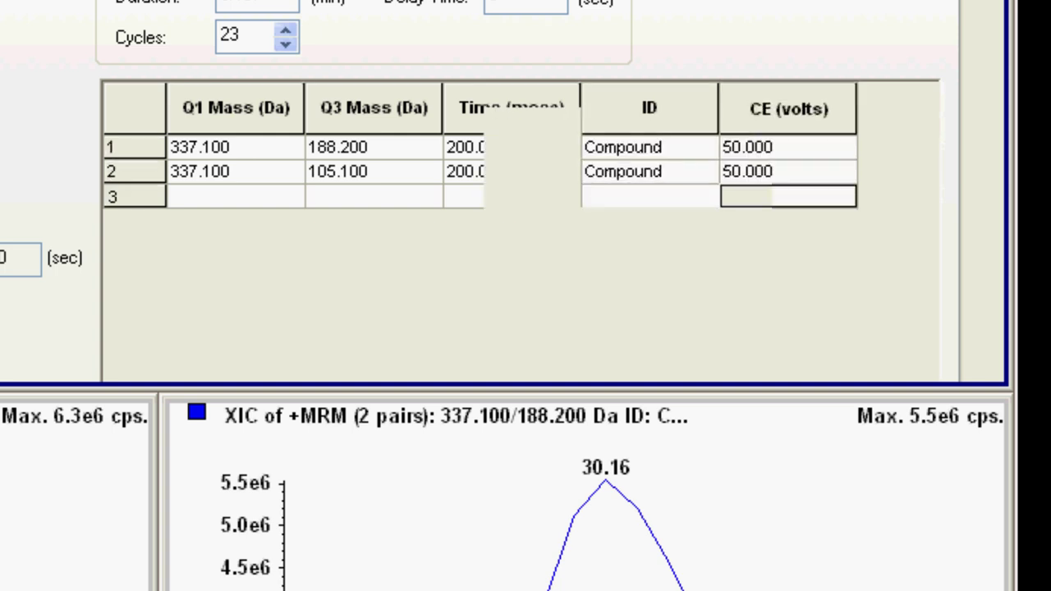
click(512, 171)
click(512, 196)
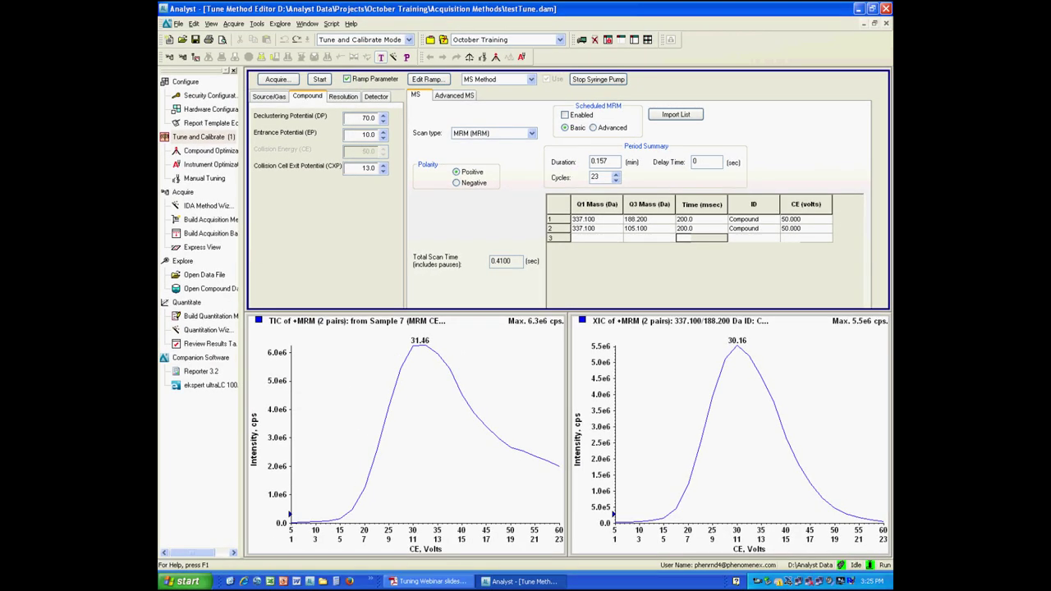
Using each transition's ion trace, set CE to 30 volts for 337.1/188.2 and 52 volts for 337.1/105.1
right_click(689, 352)
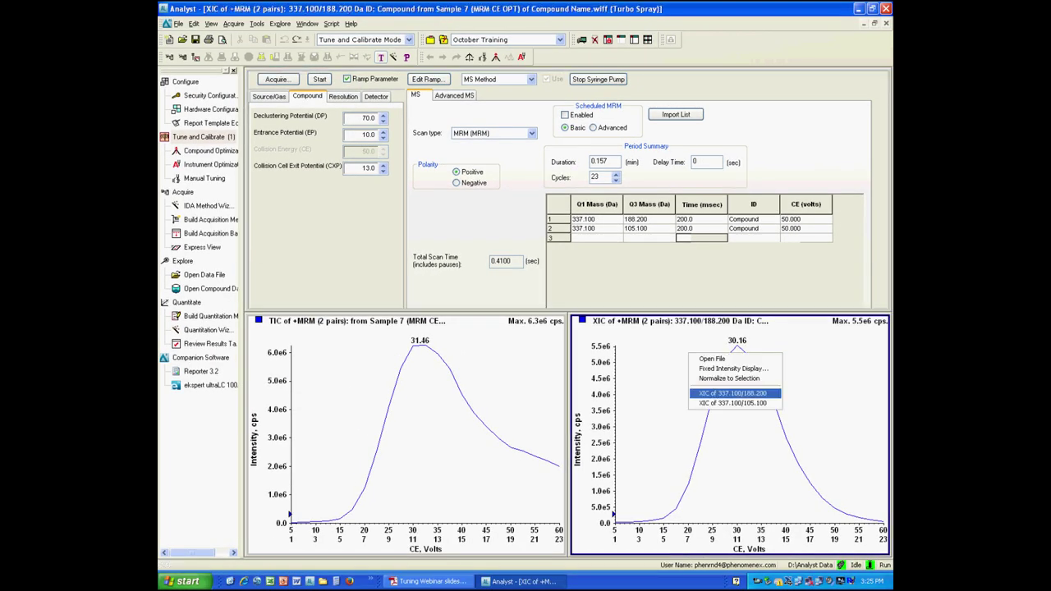
click(730, 392)
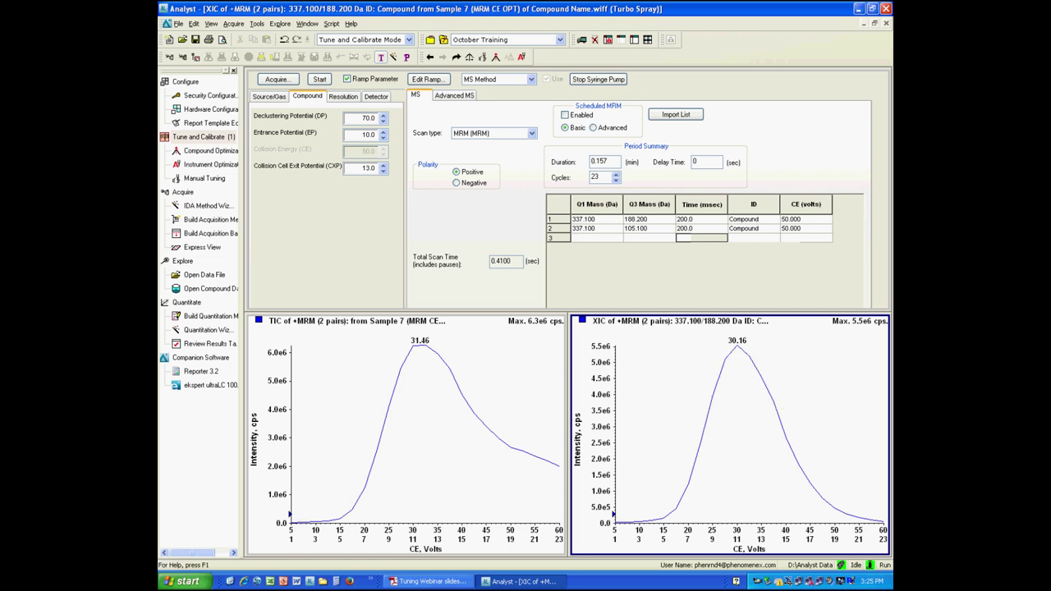
click(805, 219)
text(30)
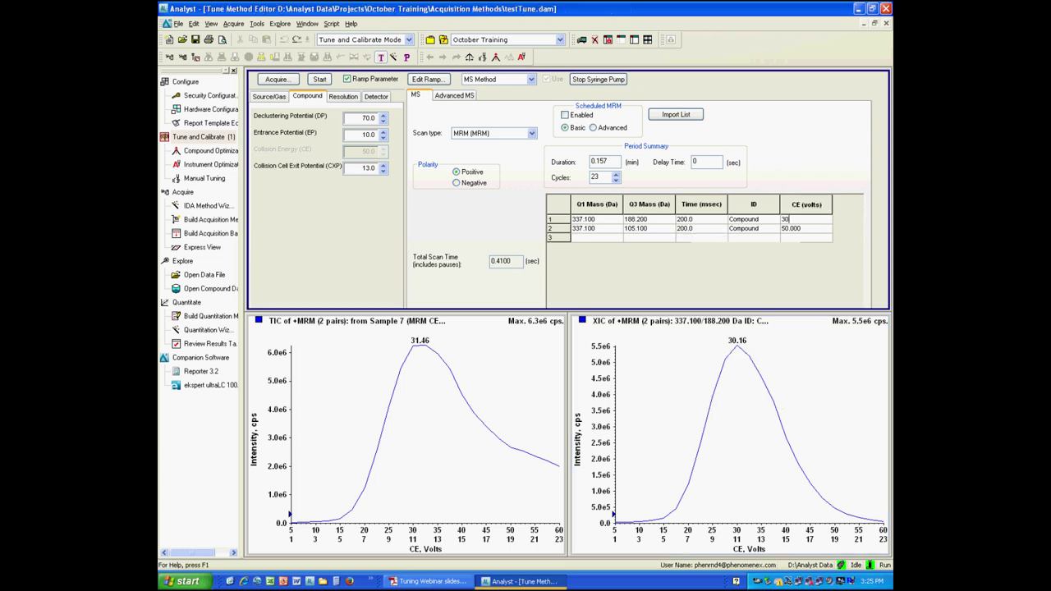
click(805, 228)
right_click(659, 372)
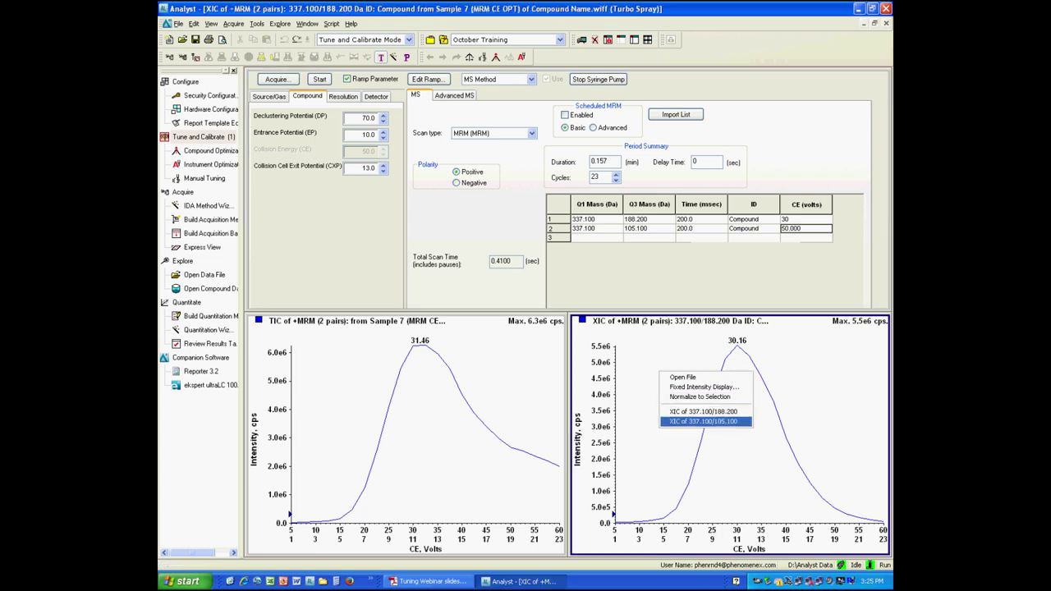
click(702, 422)
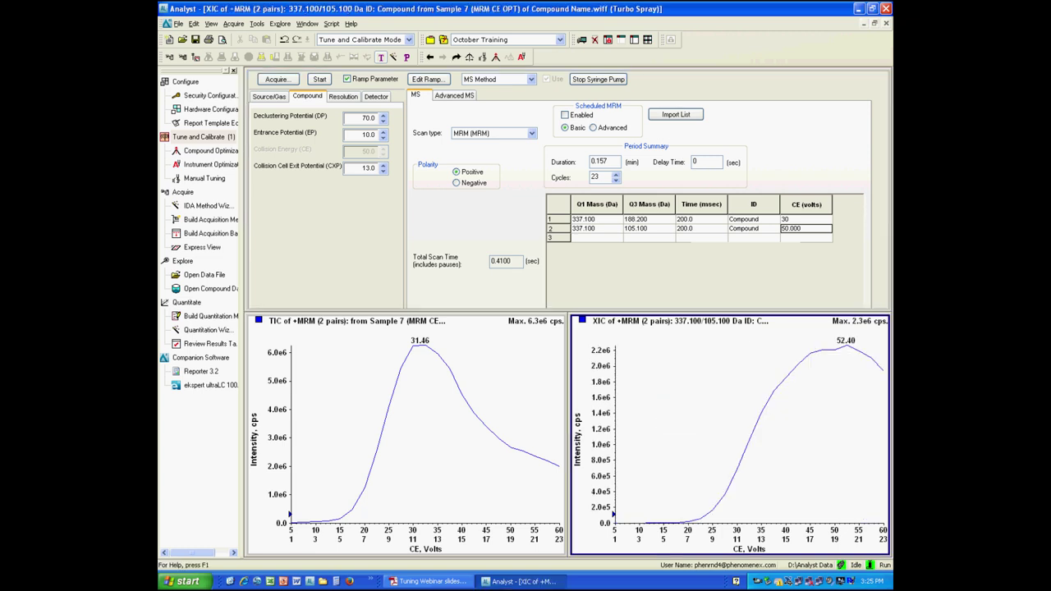
text(52)
Change the parameter ramp to Declustering Potential with a step of 5 volts
click(427, 78)
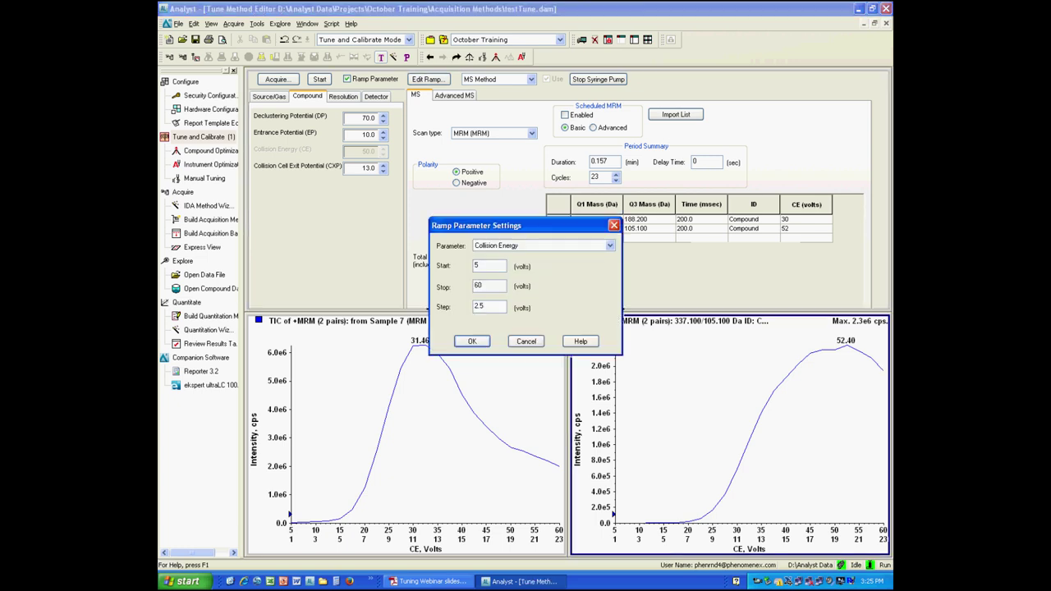
click(609, 245)
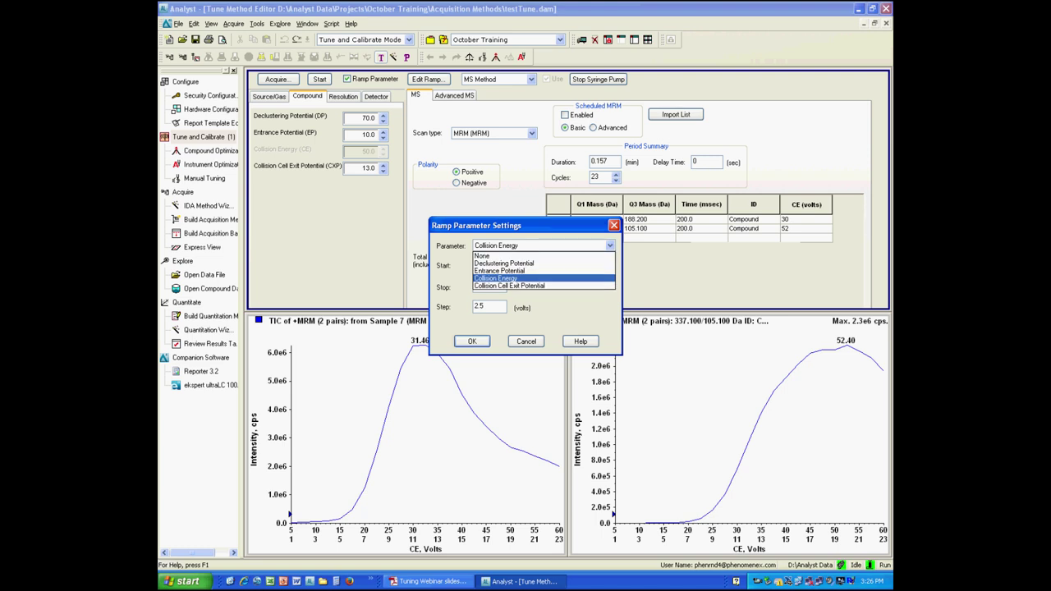
click(542, 261)
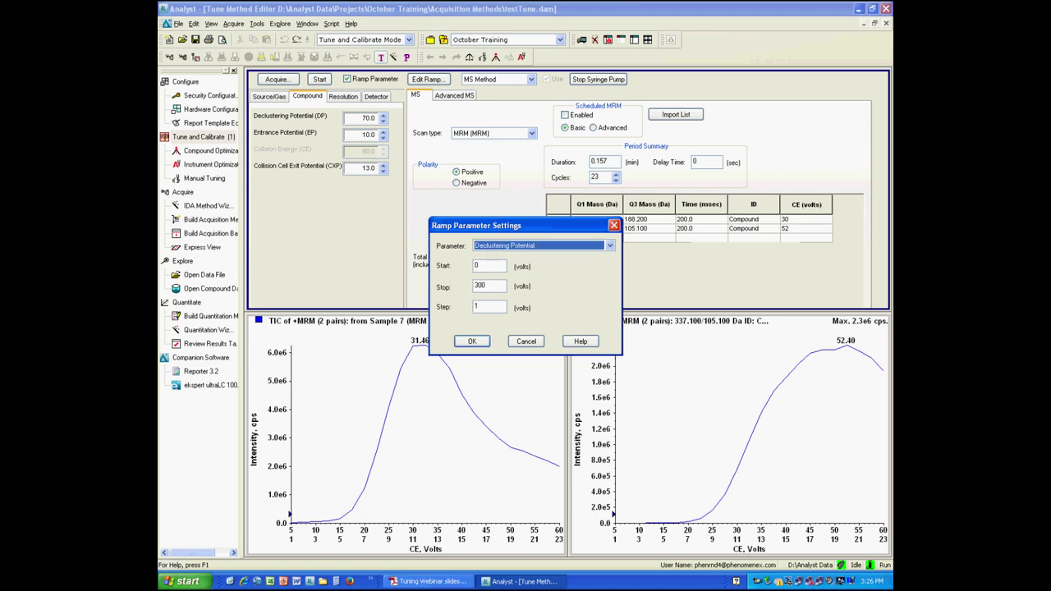
key(Tab)
key(Tab)
key(Tab)
text(5)
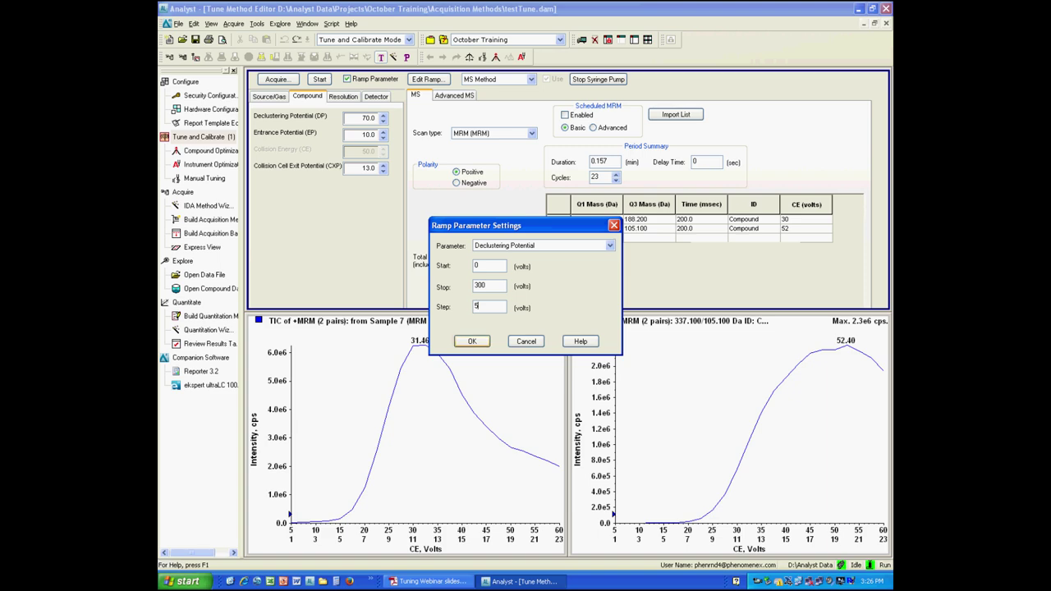
key(Return)
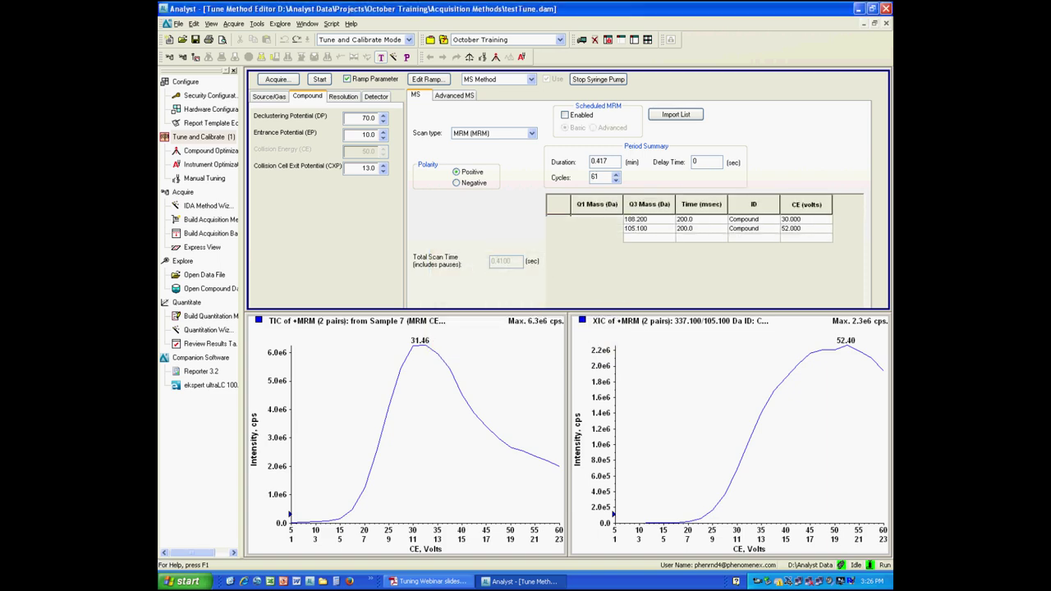
Acquire the Declustering Potential ramp to disk under the sample name MRM DP OPT
click(276, 79)
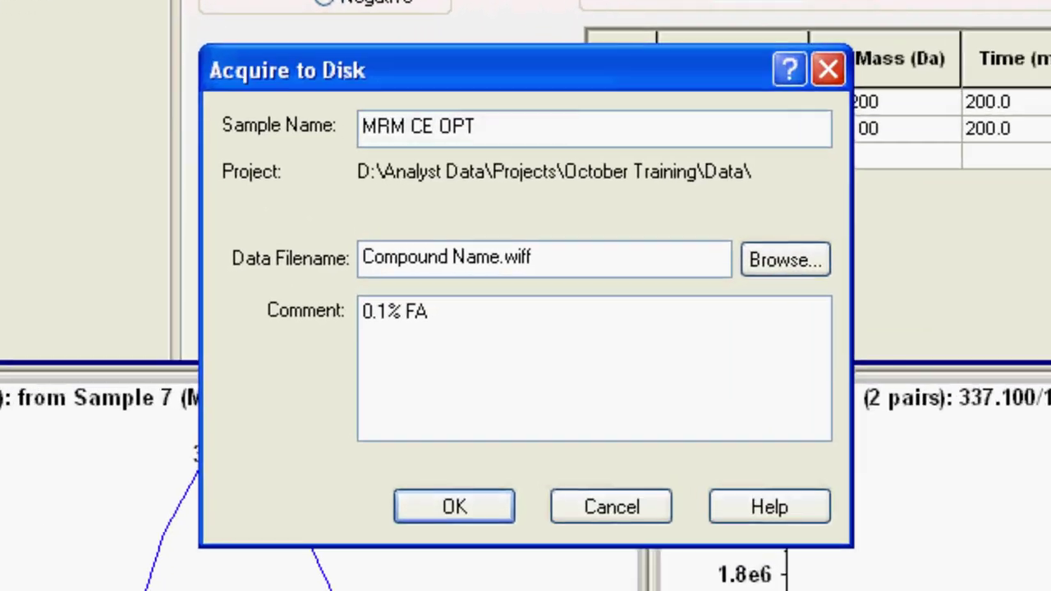
double_click(423, 126)
text(DP)
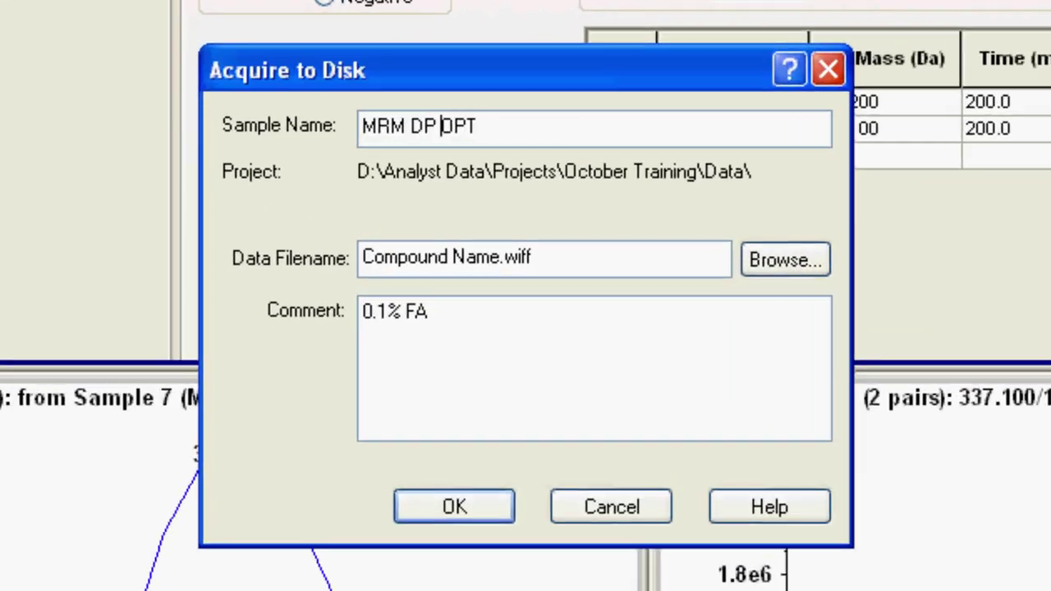
key(Return)
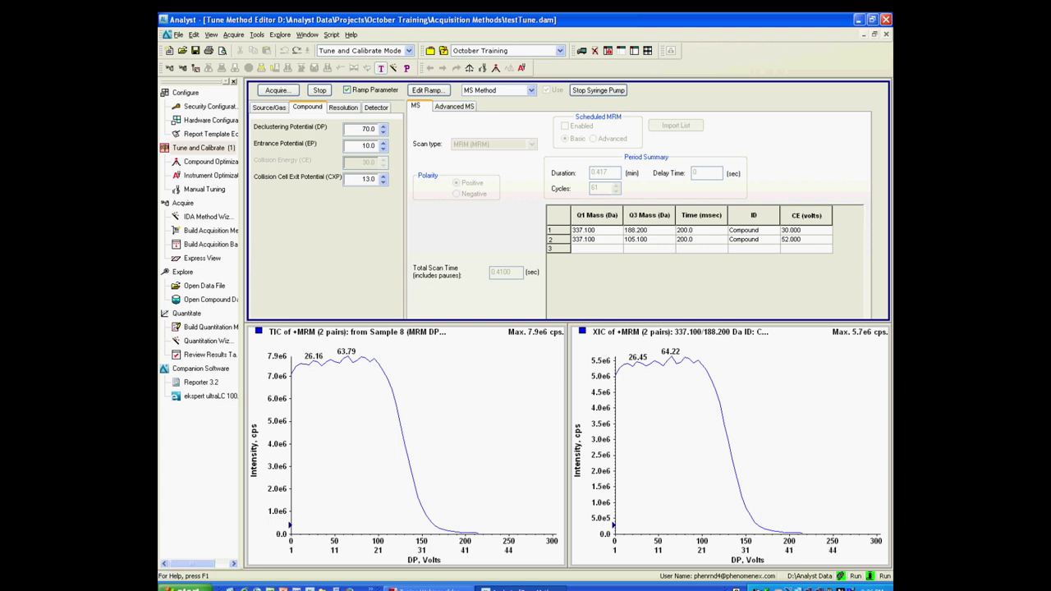
Open the DP ramp data file to compare both transition traces, and check the isobaric interference example in the Tuning Webinar slides in Adobe Reader
right_click(718, 391)
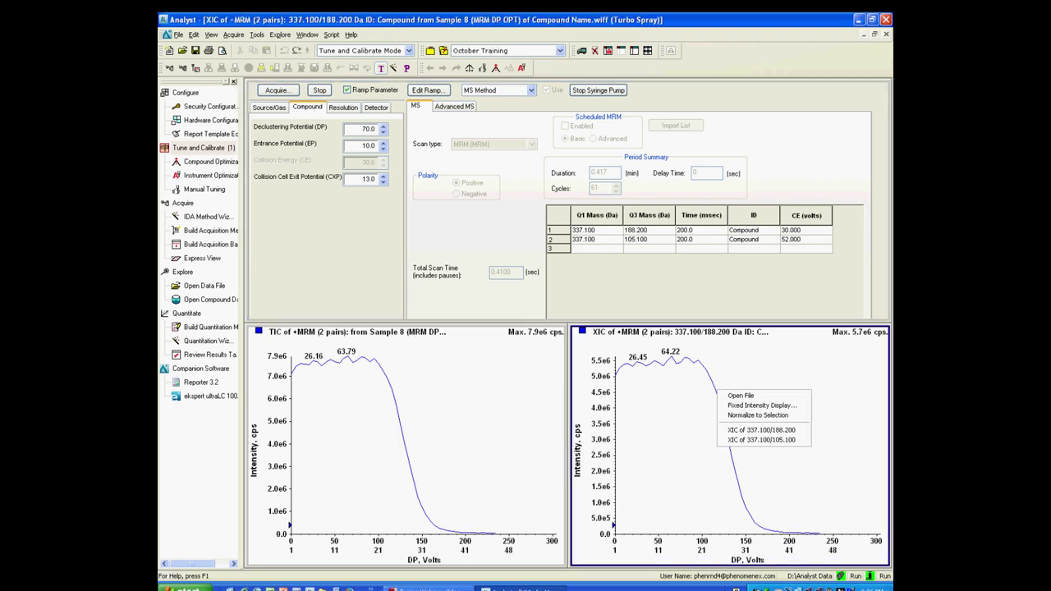
click(740, 395)
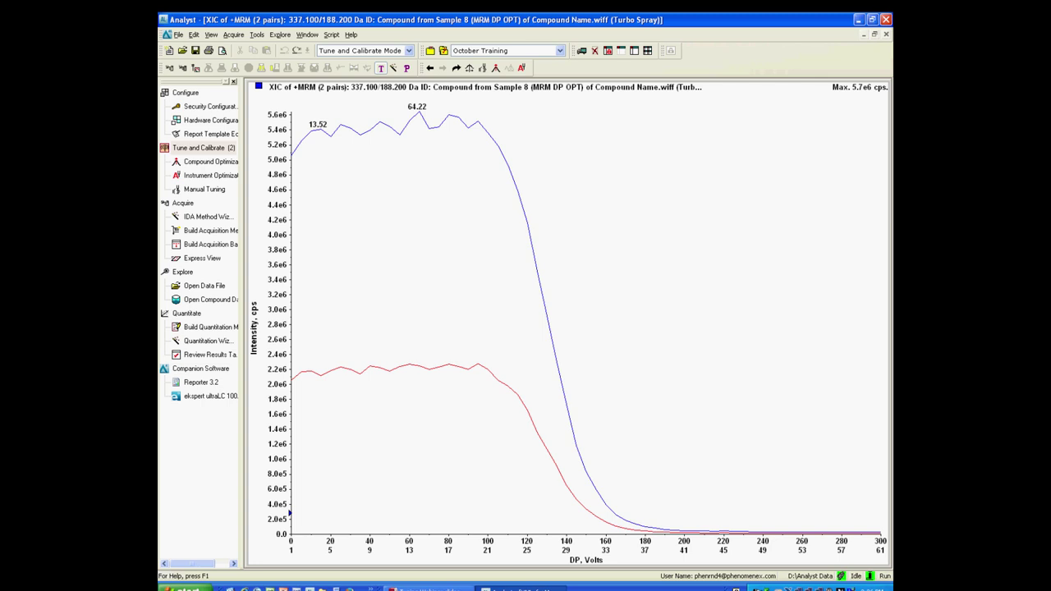
click(583, 87)
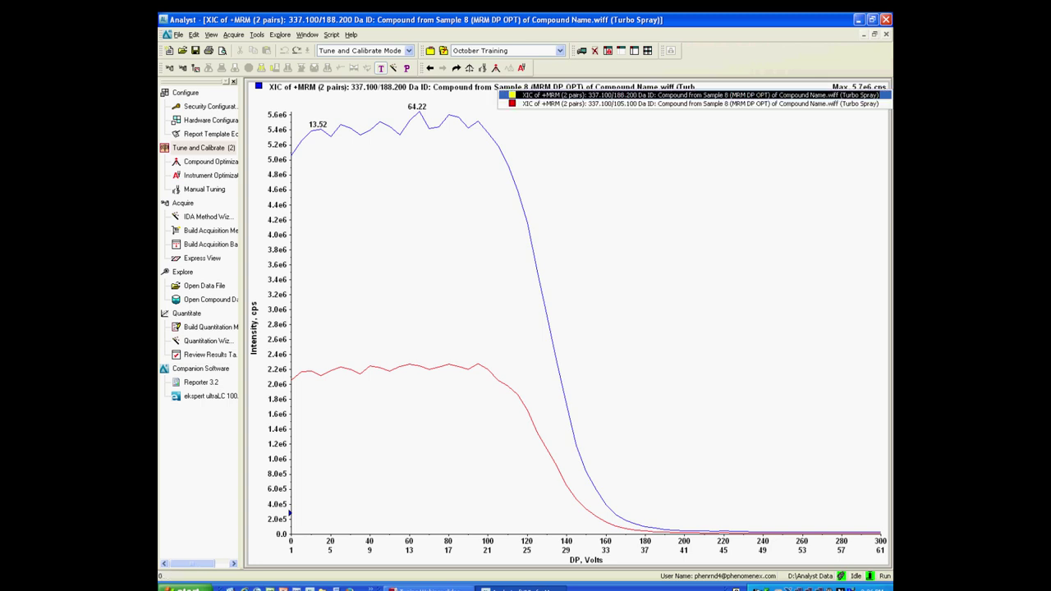
click(585, 104)
click(583, 88)
click(583, 88)
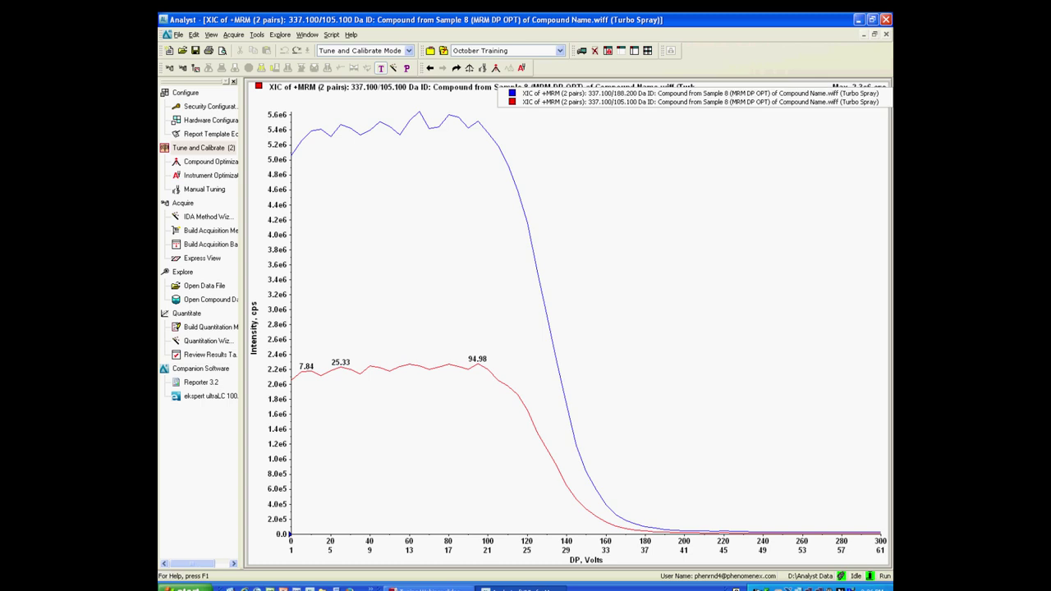
click(583, 95)
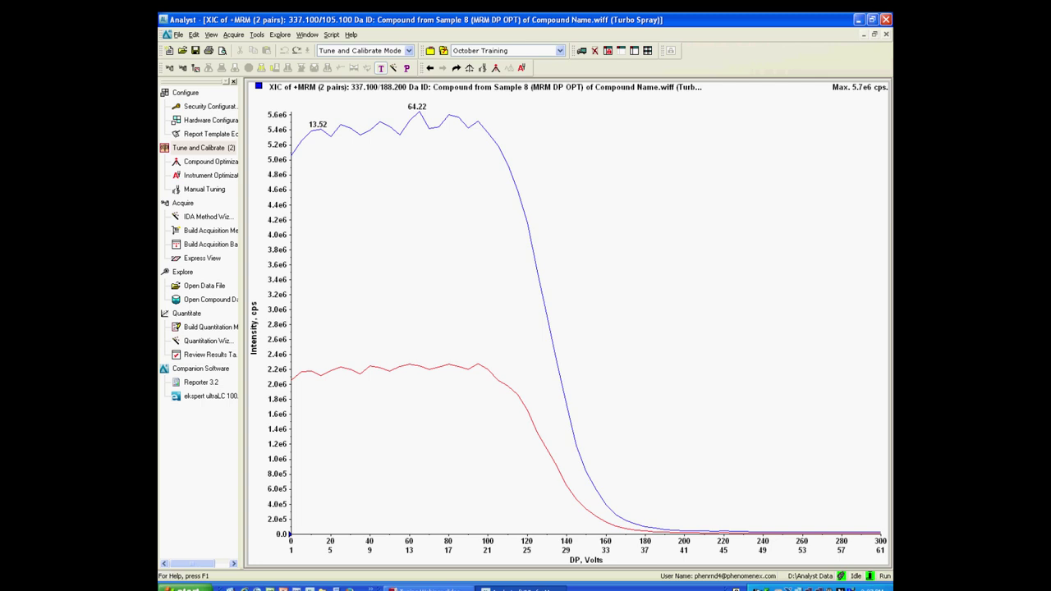
key(alt+Tab)
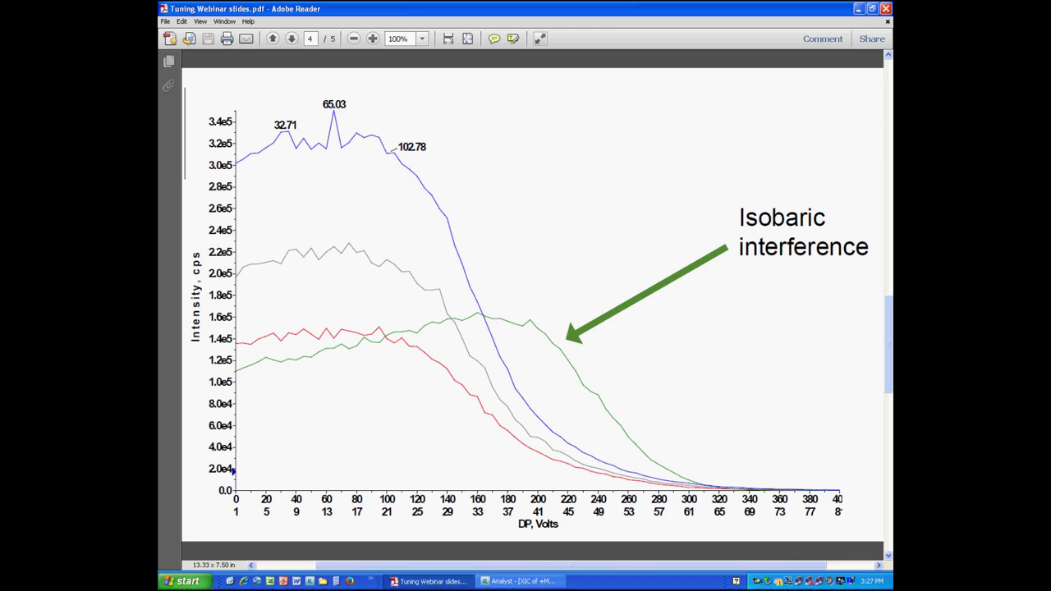
key(alt+Tab)
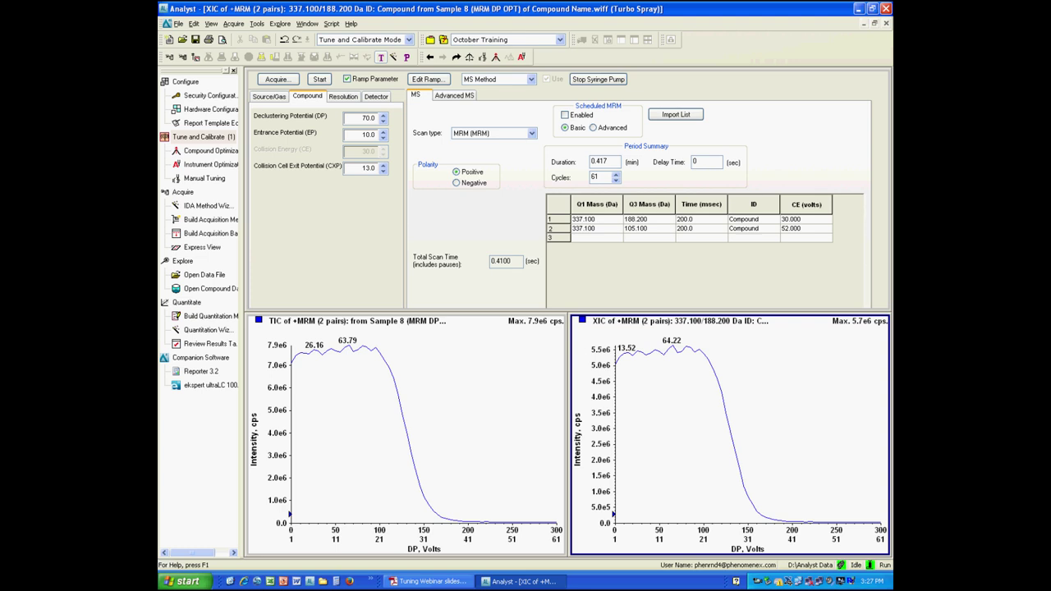
Add a Declustering Potential (DP) column to the MRM transition table
right_click(738, 202)
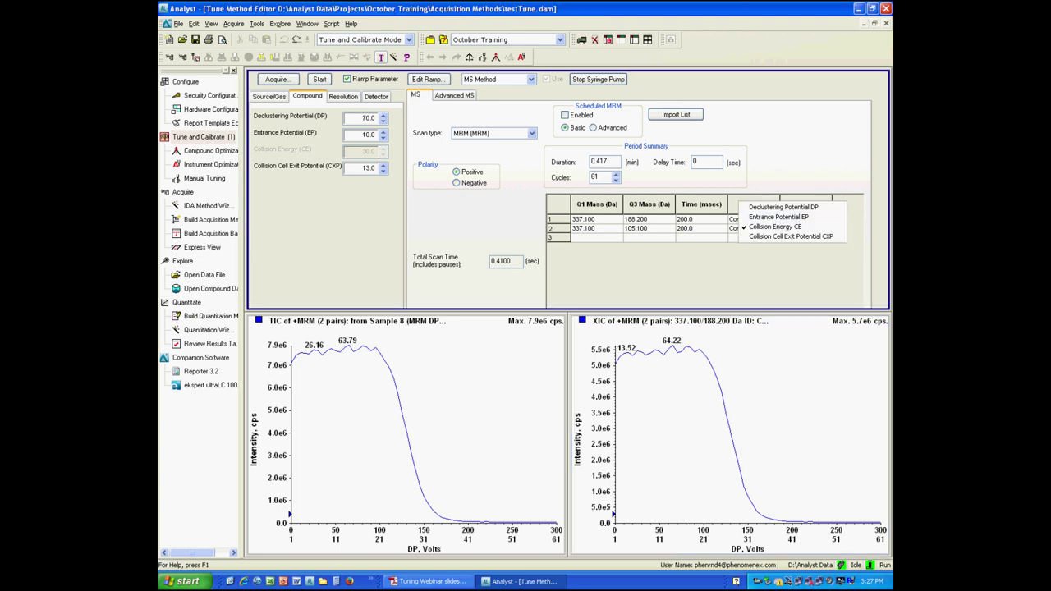
click(783, 207)
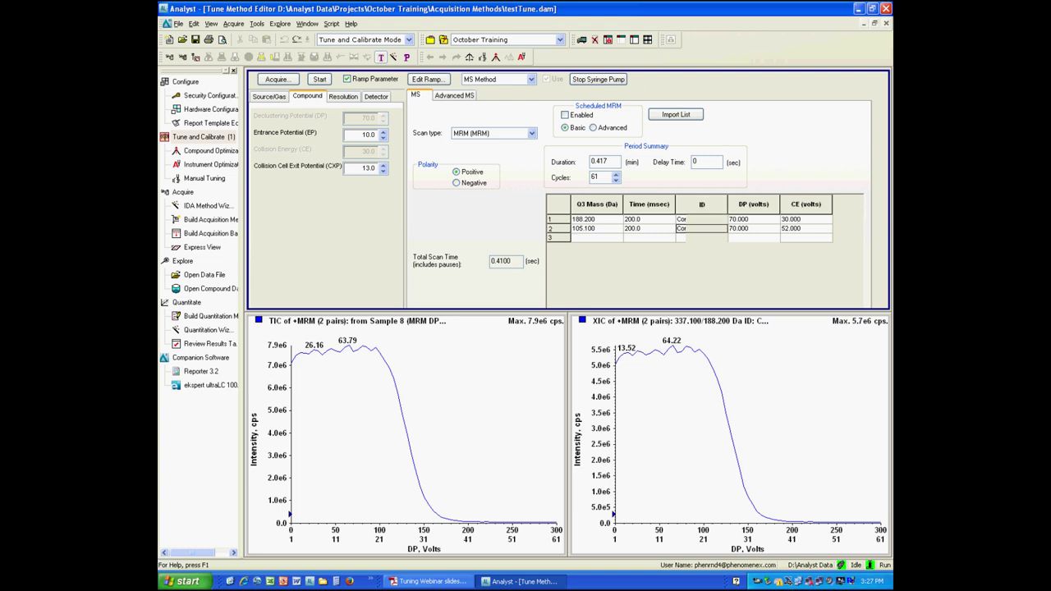
Set the Declustering Potential to 64 volts for both the 188.2 and 105.1 transitions in the MRM table
click(557, 220)
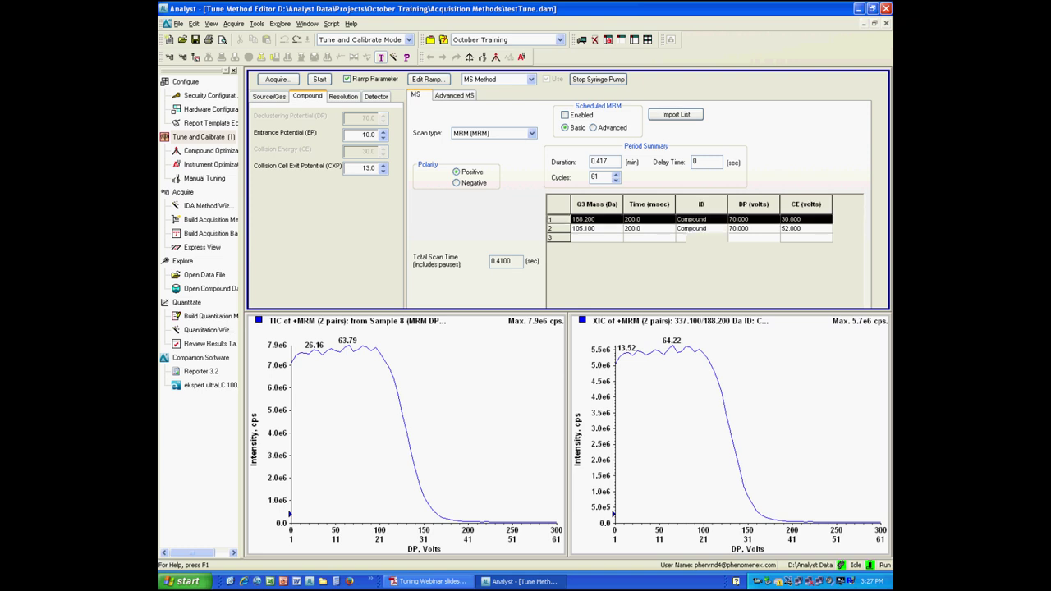
click(558, 220)
click(557, 220)
click(753, 219)
text(64)
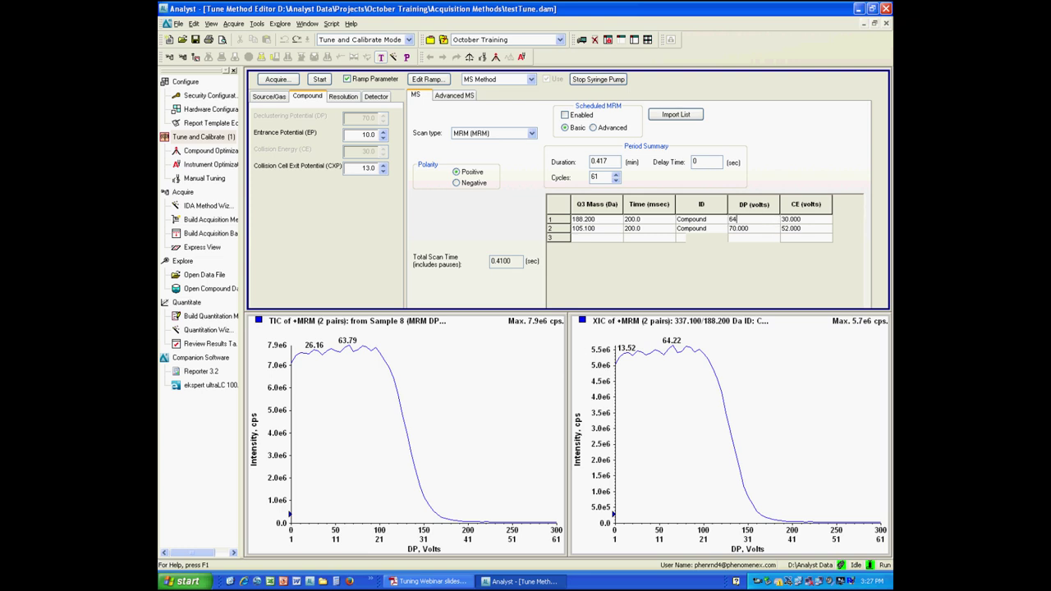
click(753, 228)
text(64)
click(753, 219)
Save the acquisition method under the new file name Compound Name
click(179, 23)
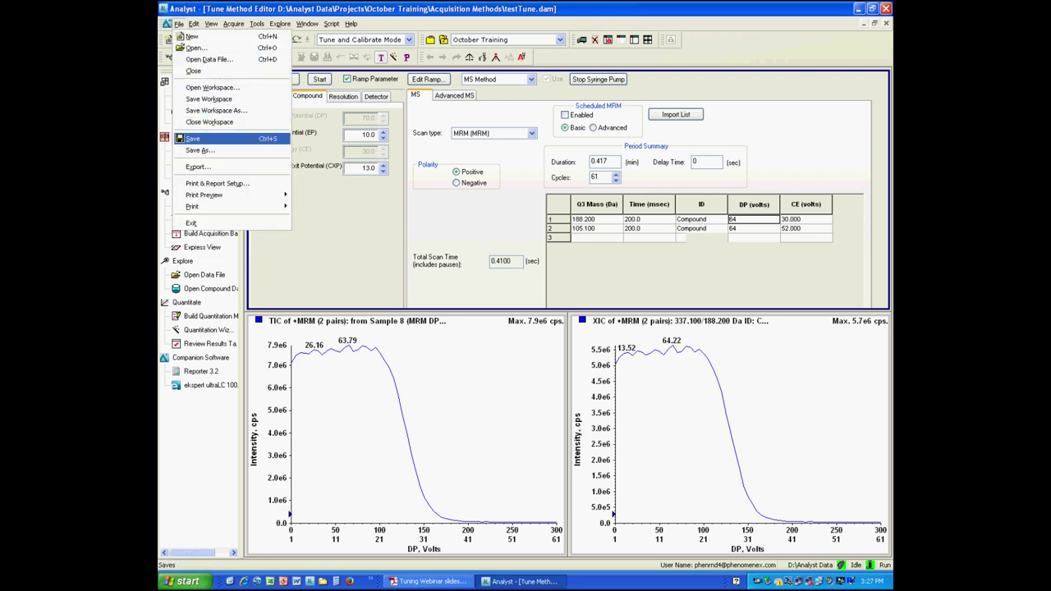
click(199, 150)
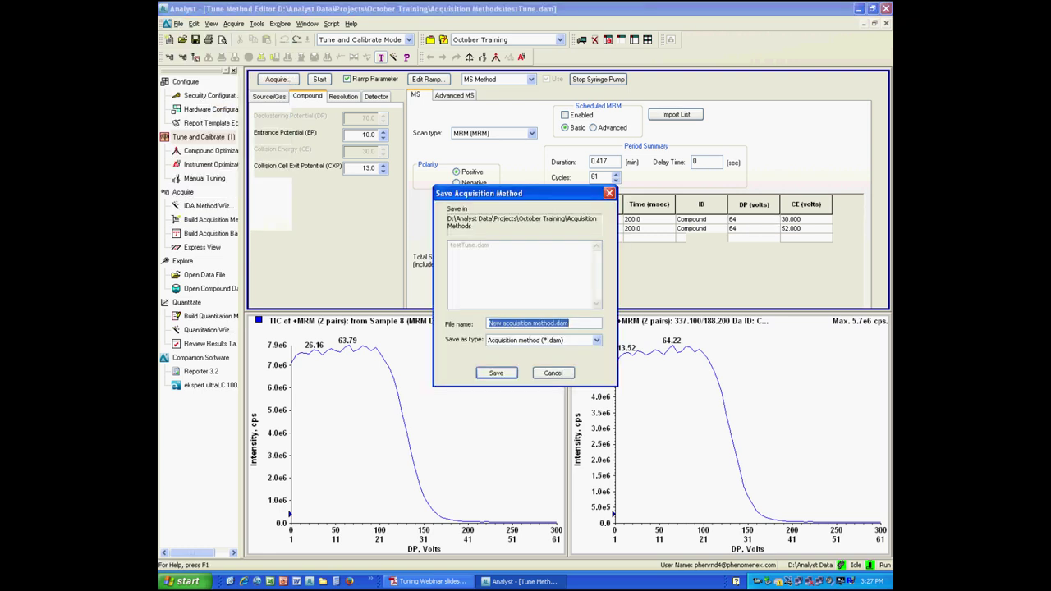
text(test)
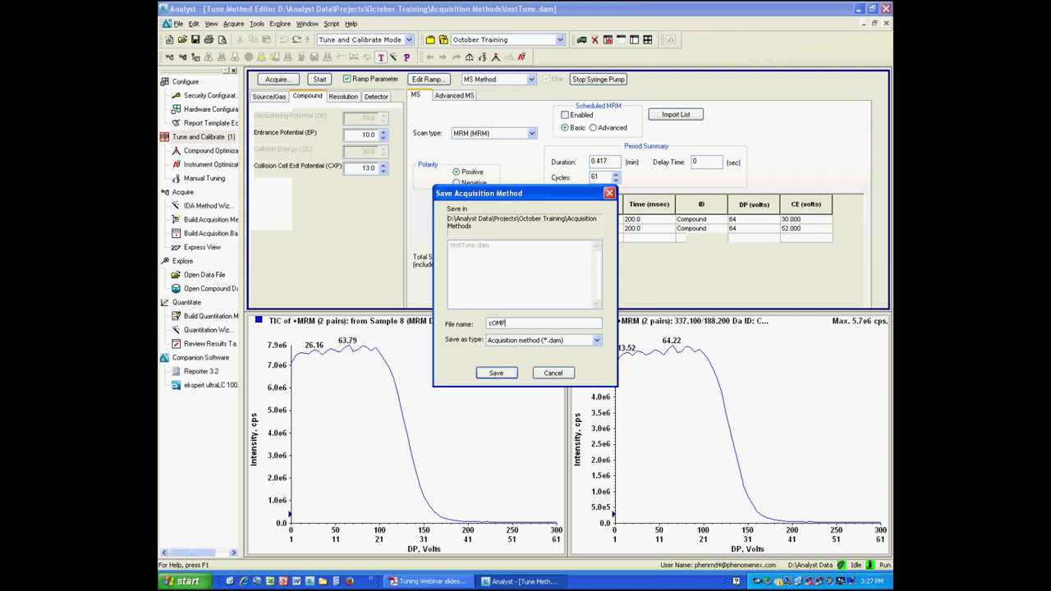
key(BackSpace)
key(BackSpace)
key(BackSpace)
key(BackSpace)
text(Compound Name)
key(Return)
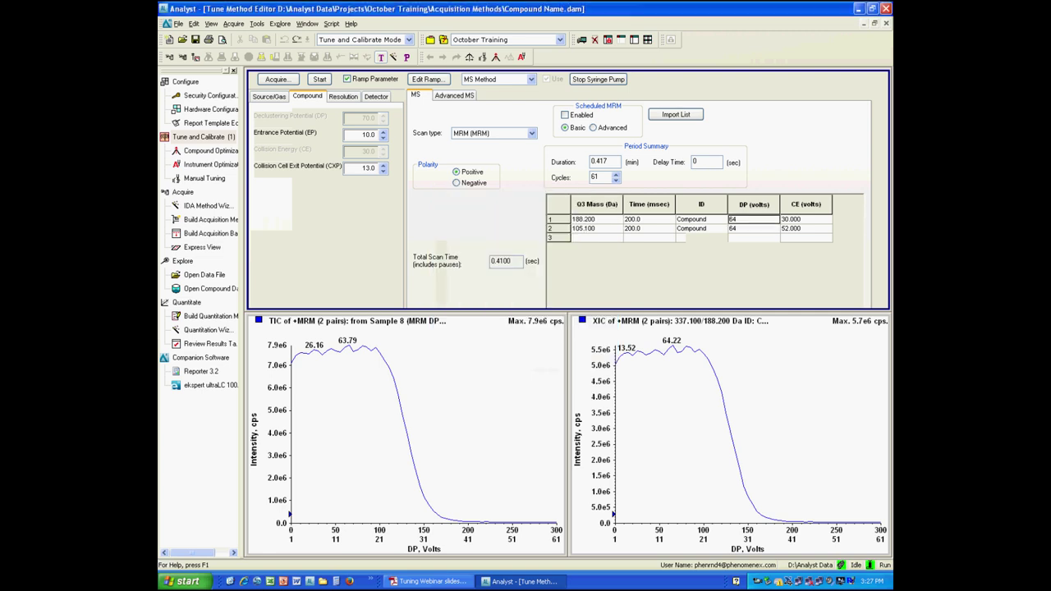
Delete the 105.1 transition and set the parameter ramp to Collision Cell Exit Potential with a step of 2.5 volts
click(558, 229)
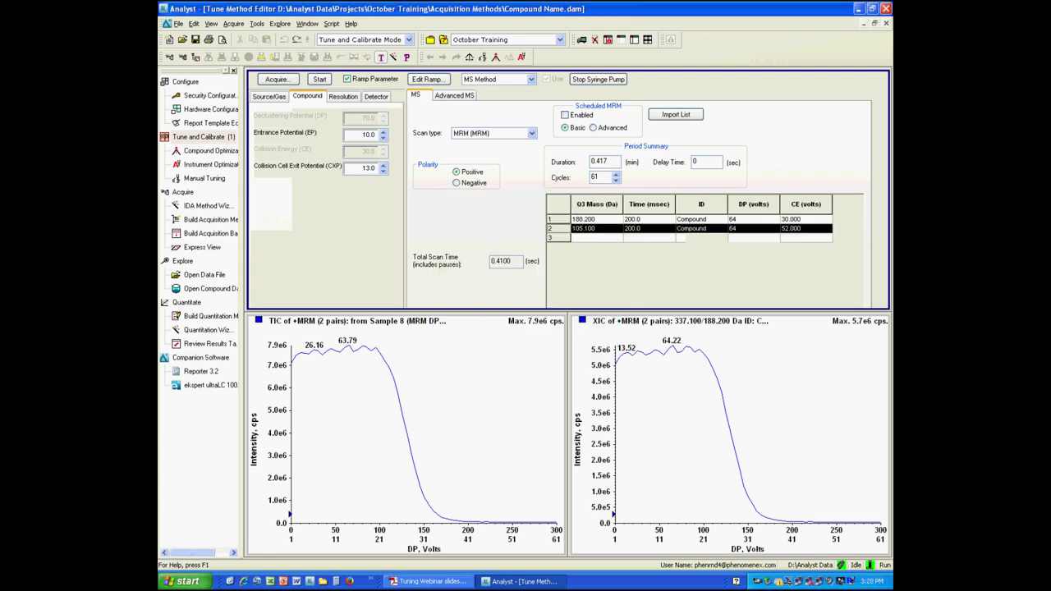
key(Delete)
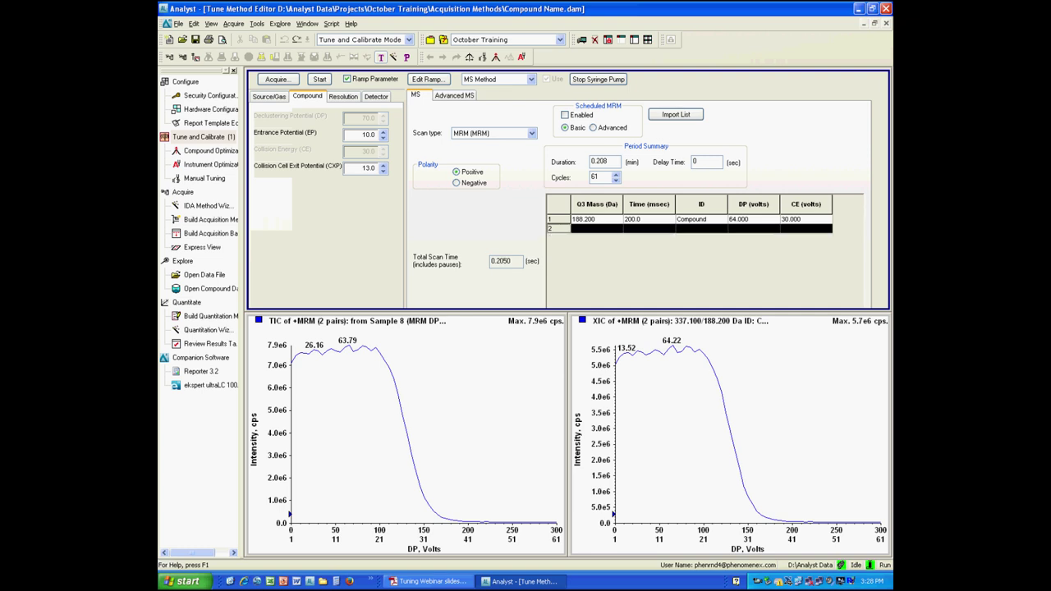
click(427, 79)
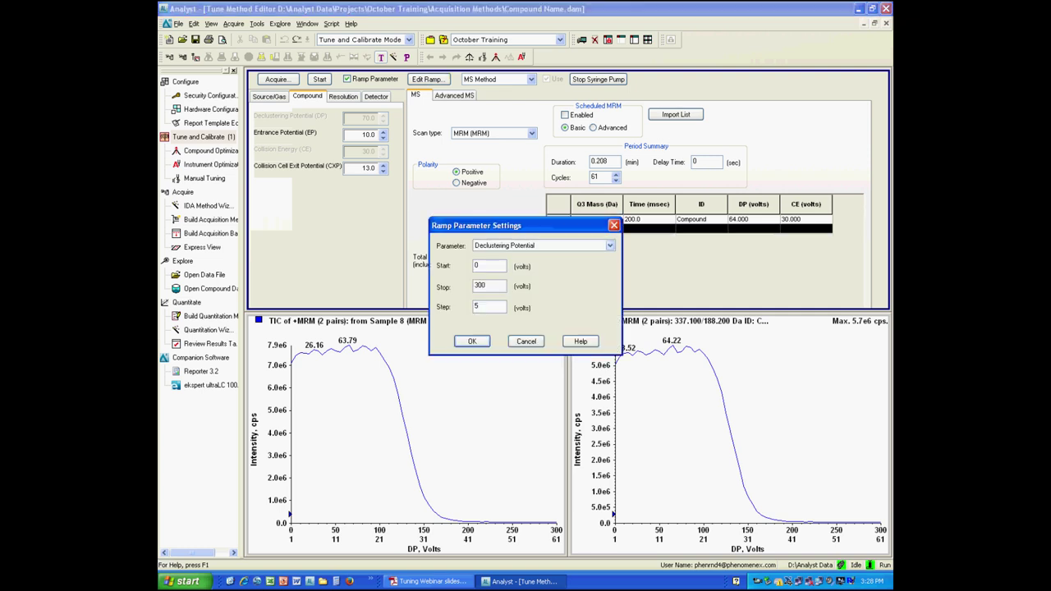
click(610, 245)
click(610, 245)
click(610, 245)
click(510, 286)
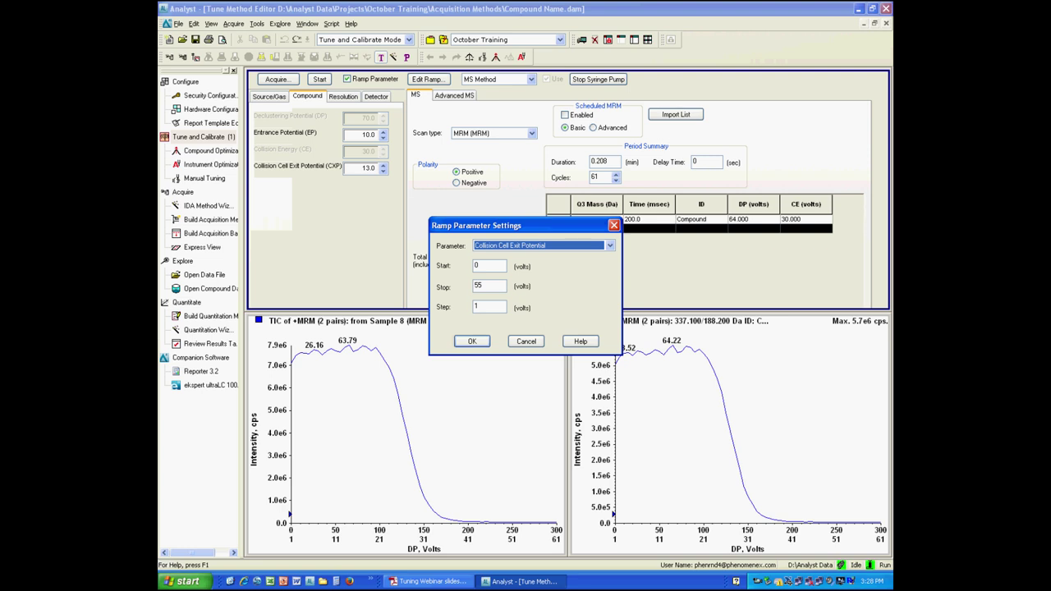
double_click(478, 306)
text(2.5)
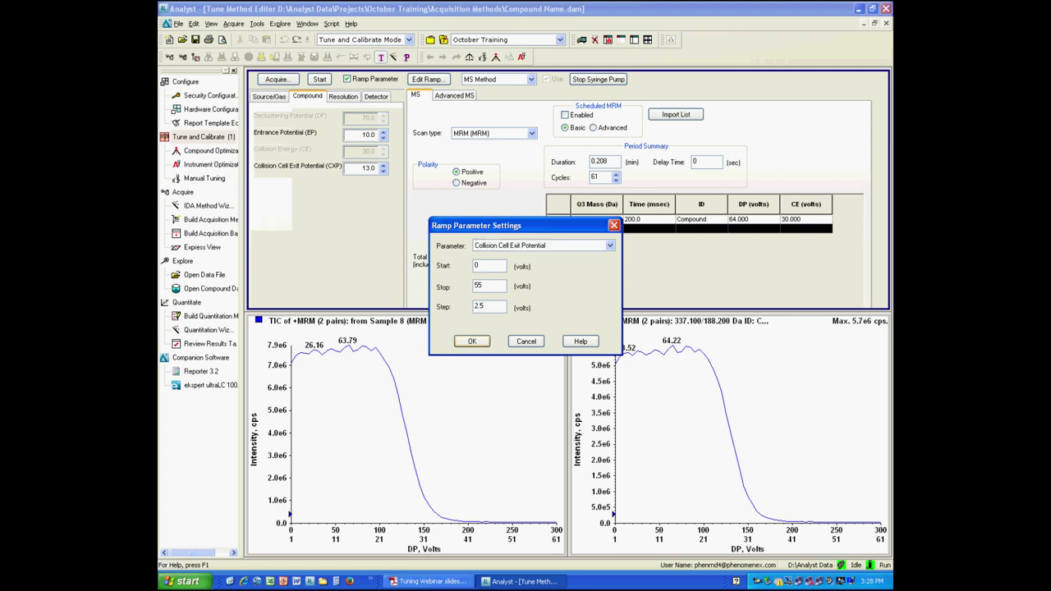
click(472, 341)
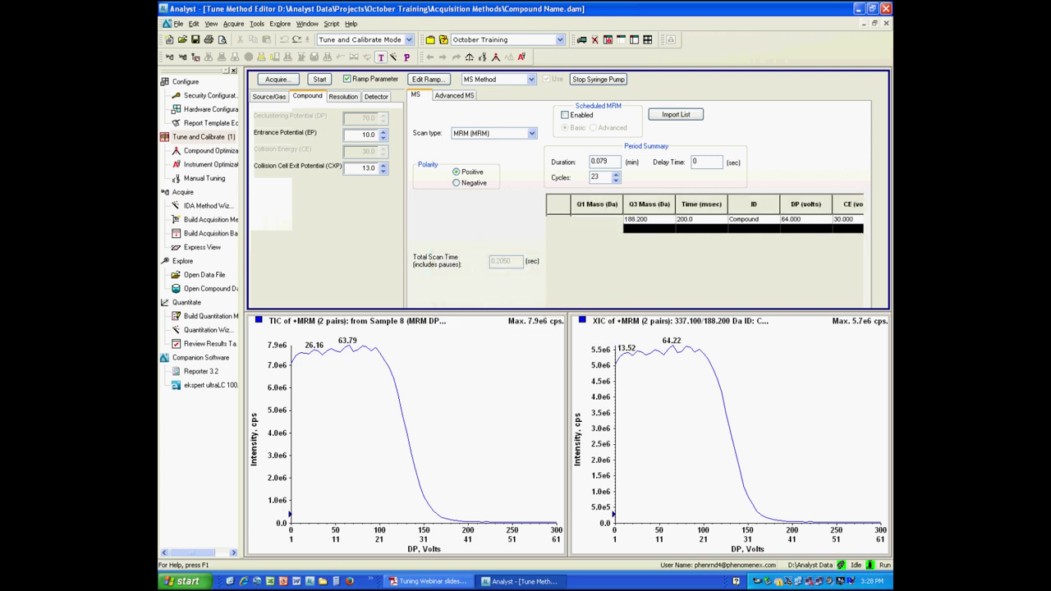
Acquire the Collision Cell Exit Potential ramp of the 188.2 transition to disk under the sample name MRM CXP OPT 1
click(276, 79)
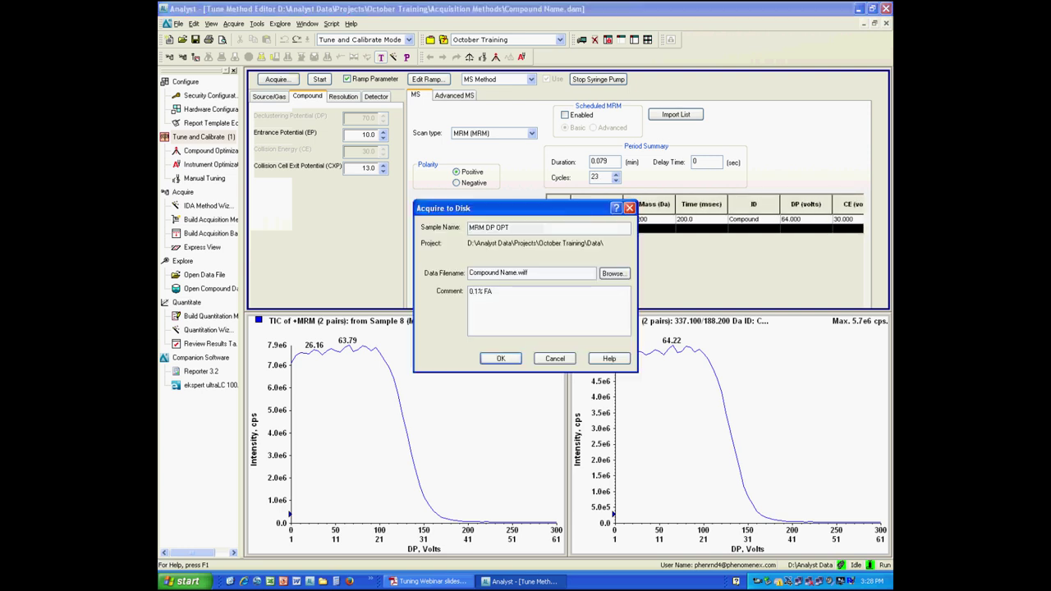
double_click(487, 228)
text(CXP OPT 1)
key(Return)
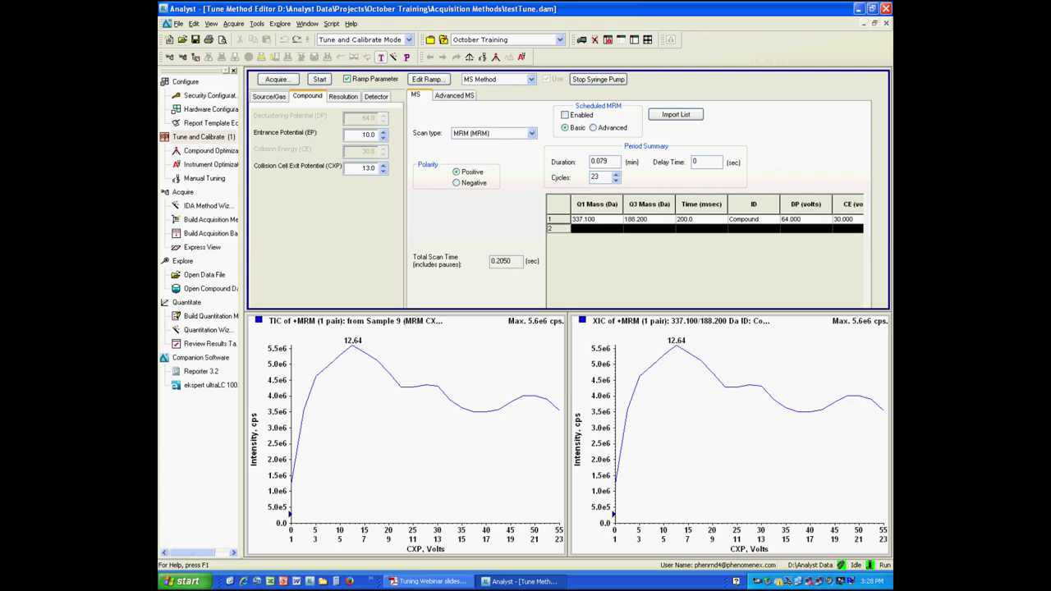
Reopen the Compound Name.dam acquisition method without saving the current tuning method
click(183, 39)
click(458, 211)
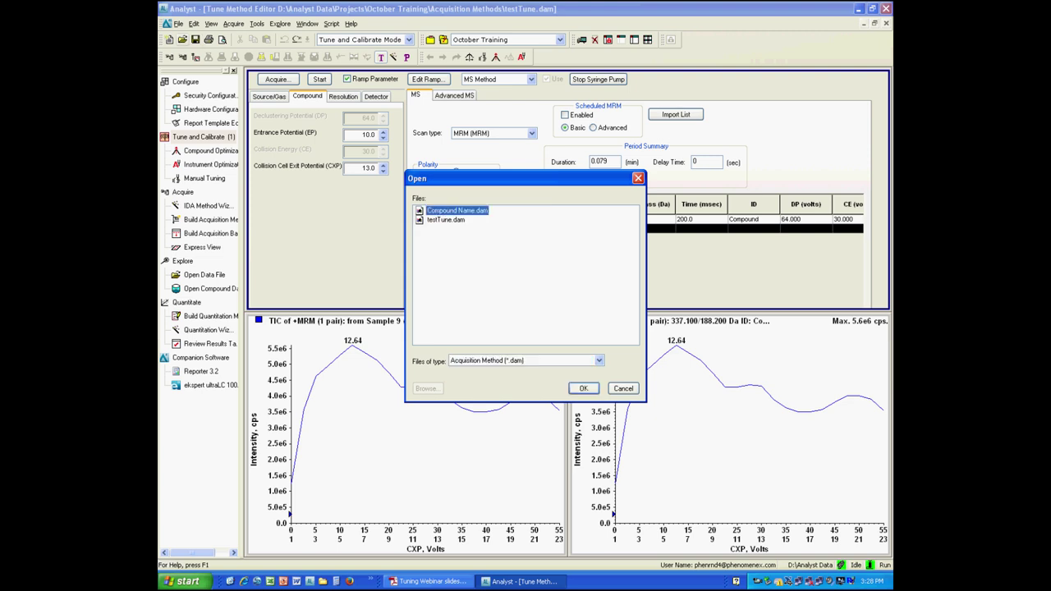
click(584, 388)
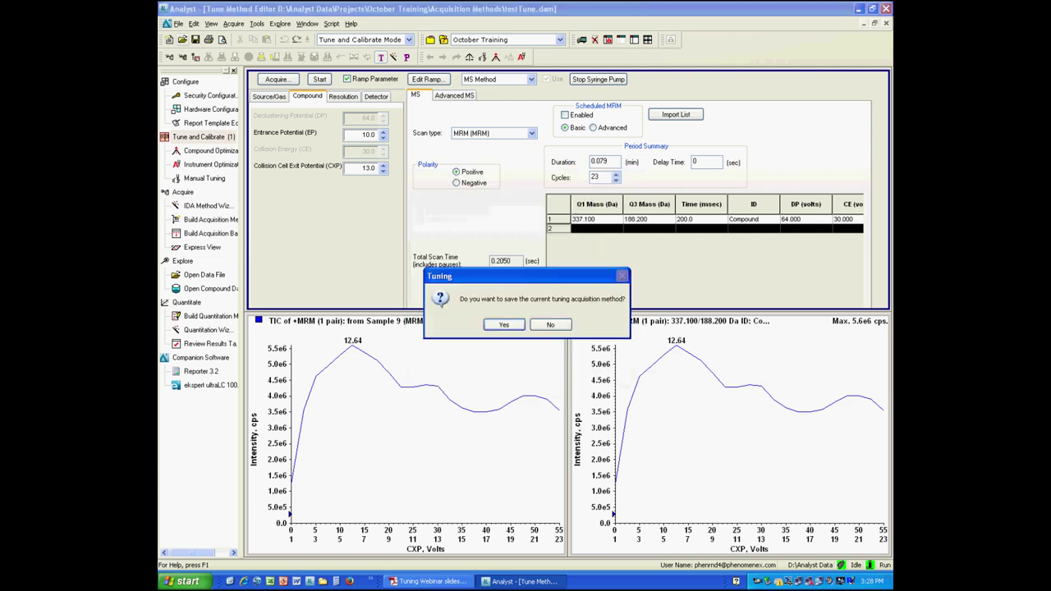
click(550, 325)
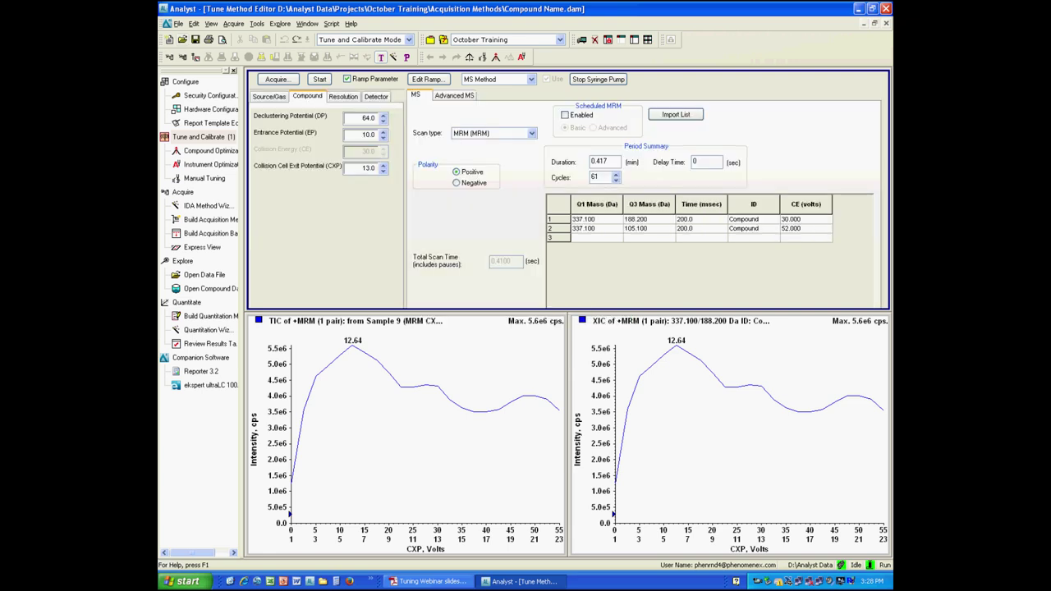
Delete the 188.2 transition and ramp the Collision Cell Exit Potential in 2.5-volt steps for the remaining 105.1 transition
click(557, 219)
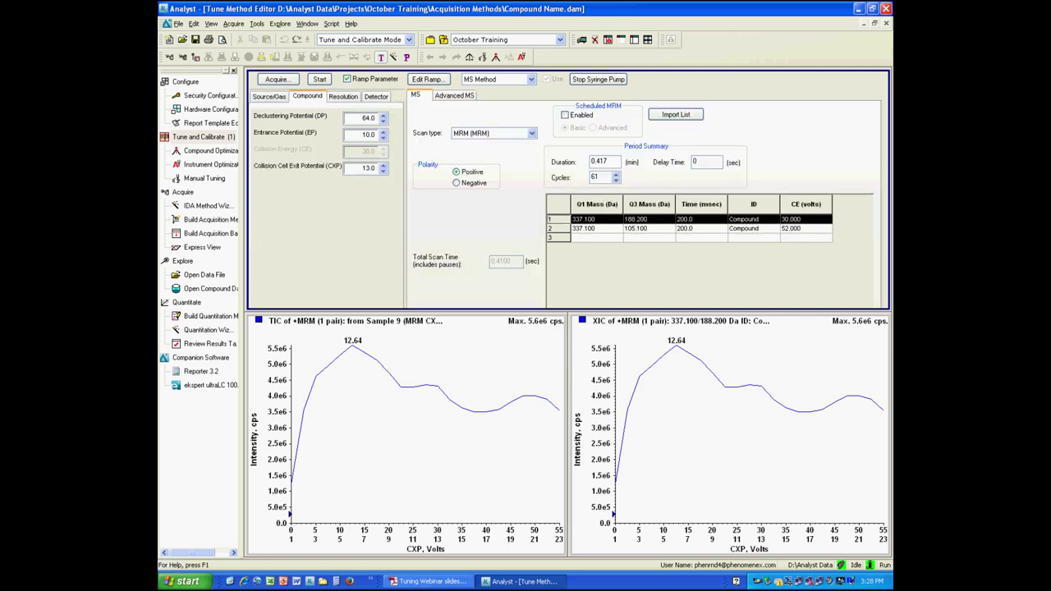
key(Delete)
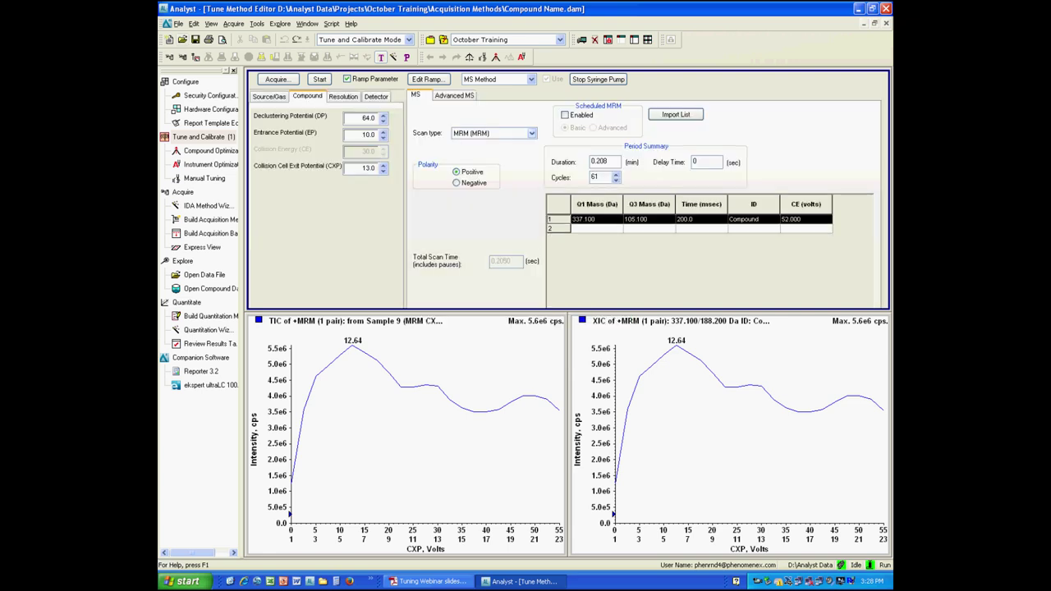
click(426, 78)
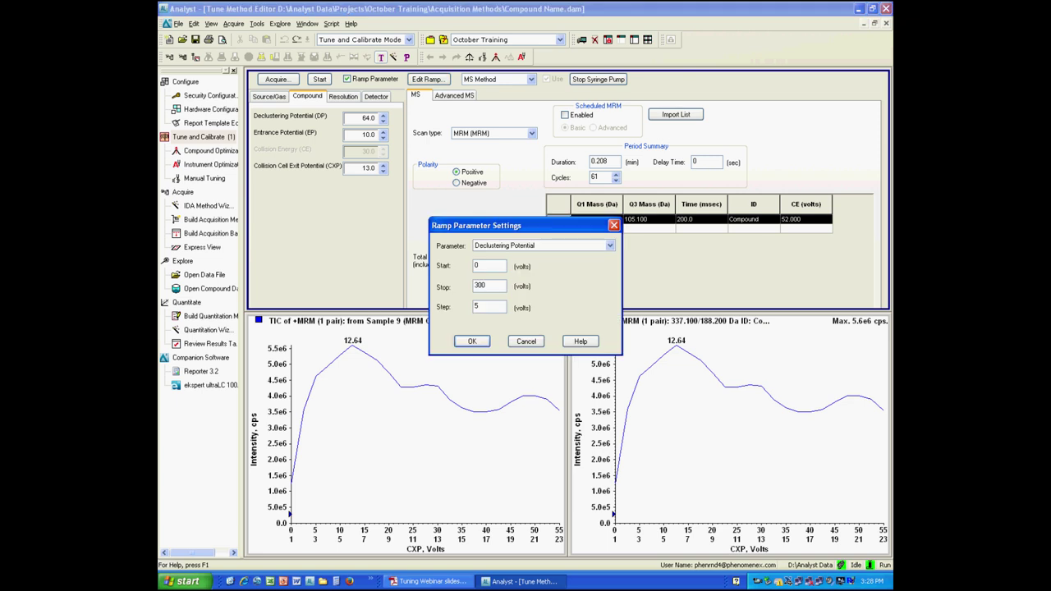
click(610, 245)
click(525, 286)
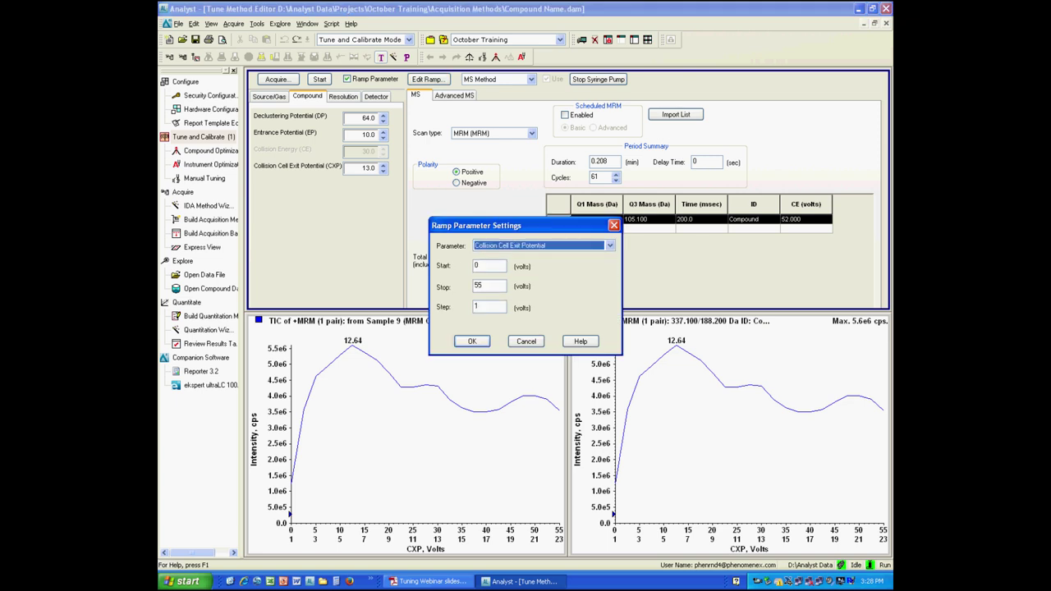
key(Tab)
key(Tab)
key(Tab)
text(2.5)
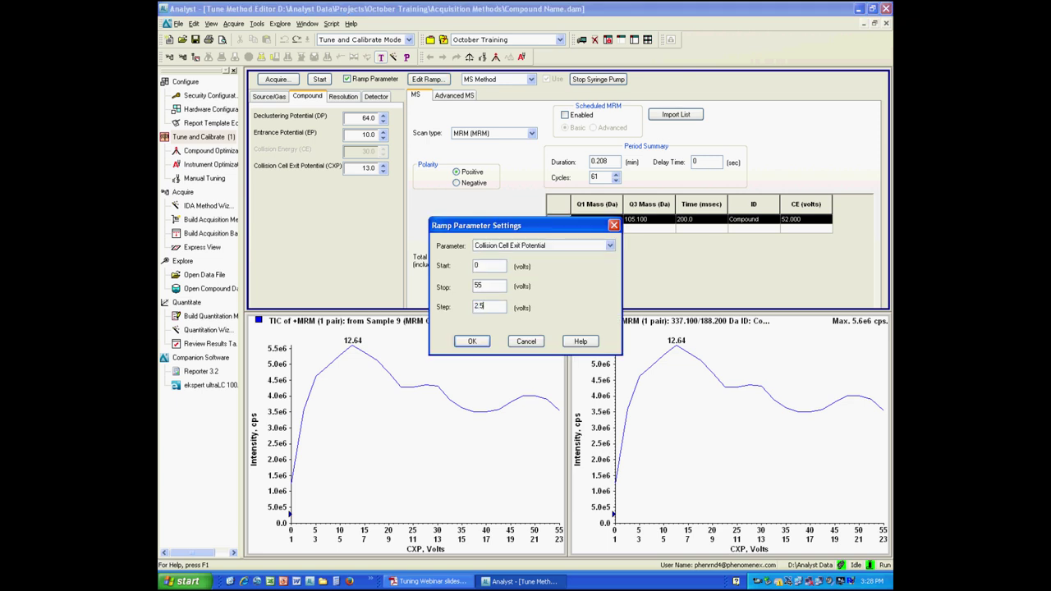
key(Return)
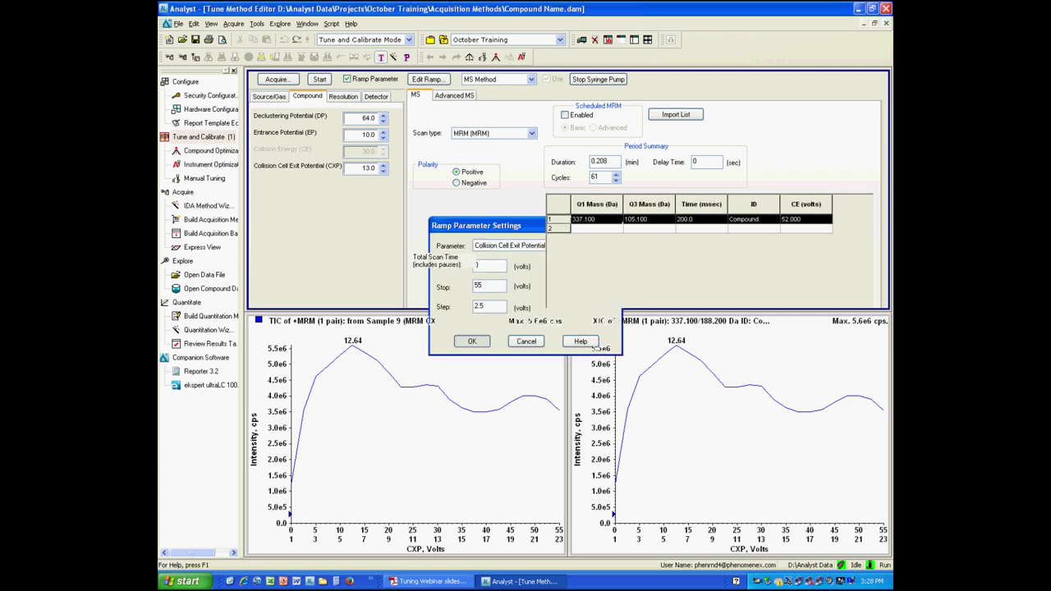
Acquire the Collision Cell Exit Potential ramp of the 105.1 transition to disk under the sample name MRM CXP OPT 2
click(279, 80)
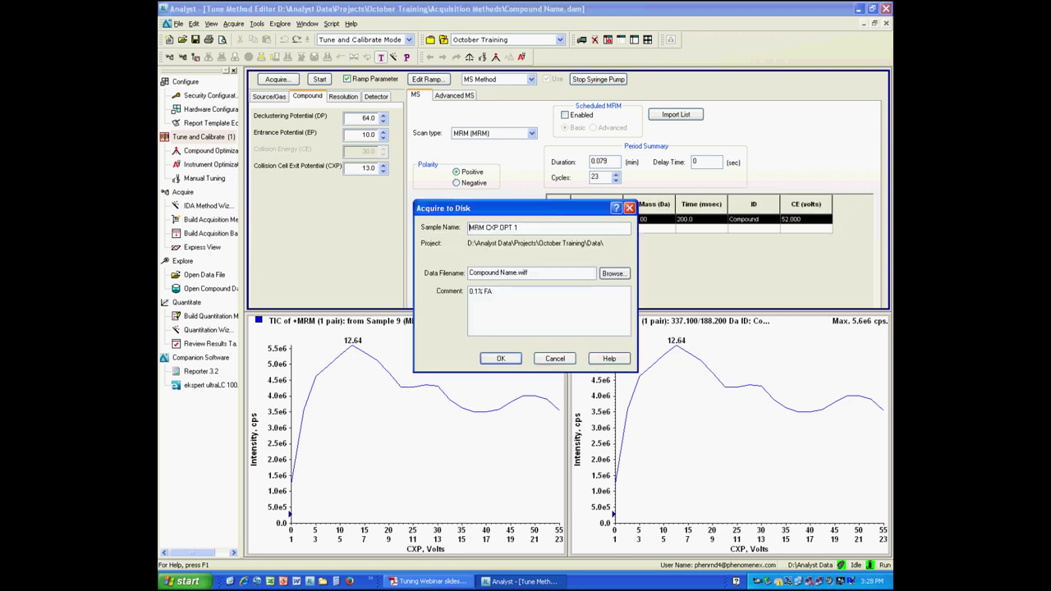
key(BackSpace)
text(2)
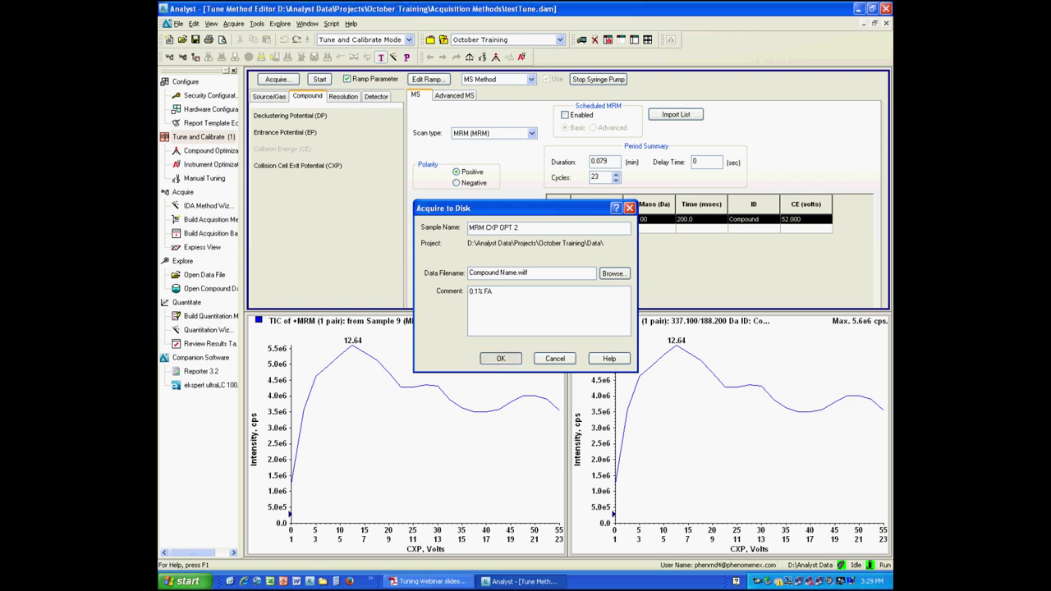
key(Return)
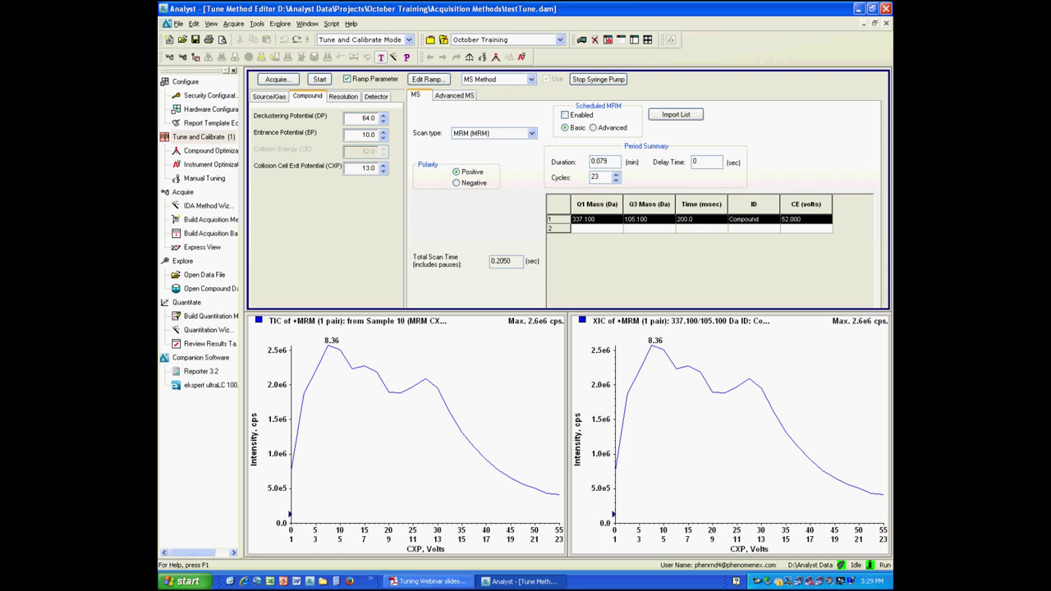
Stop the syringe pump and close the tune method editor without saving the current tuning method
click(597, 80)
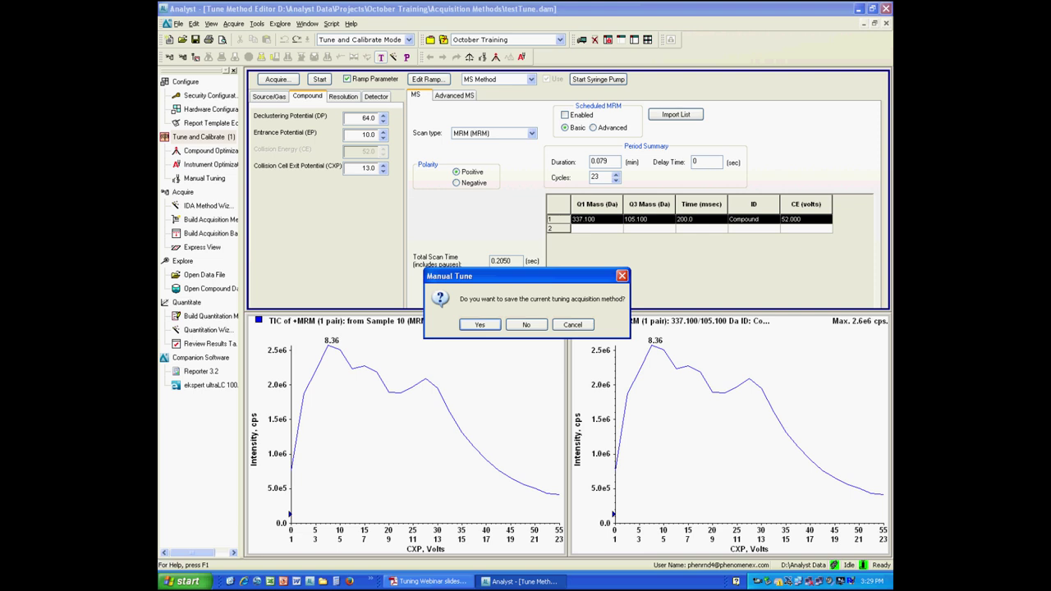
click(526, 325)
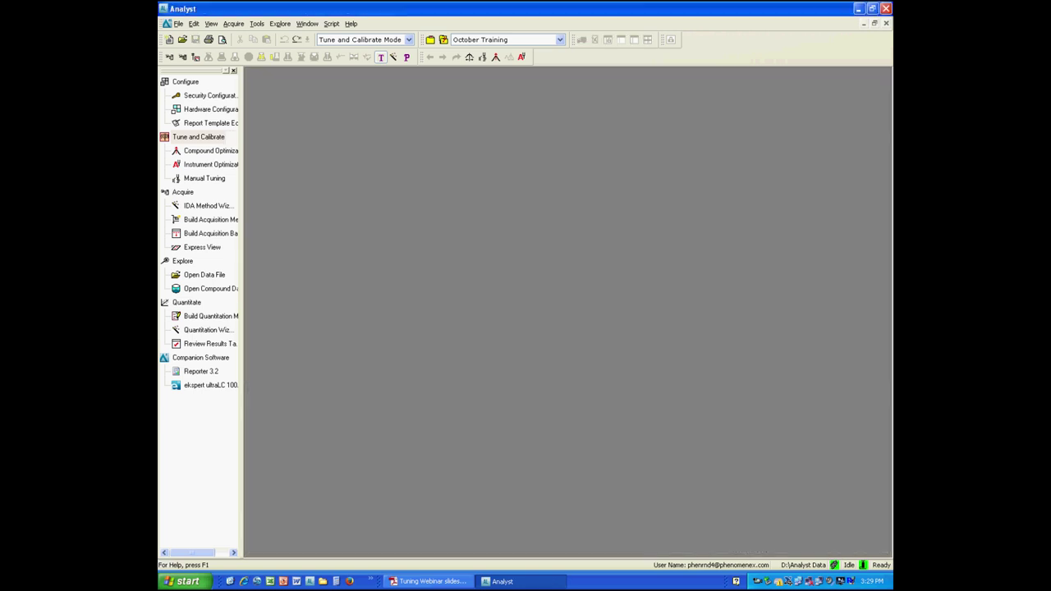
Open the Q1 Scan sample of Compound Name.wiff and browse through the product ion samples to the MRM CE OPT and MRM DP OPT ramps
click(183, 261)
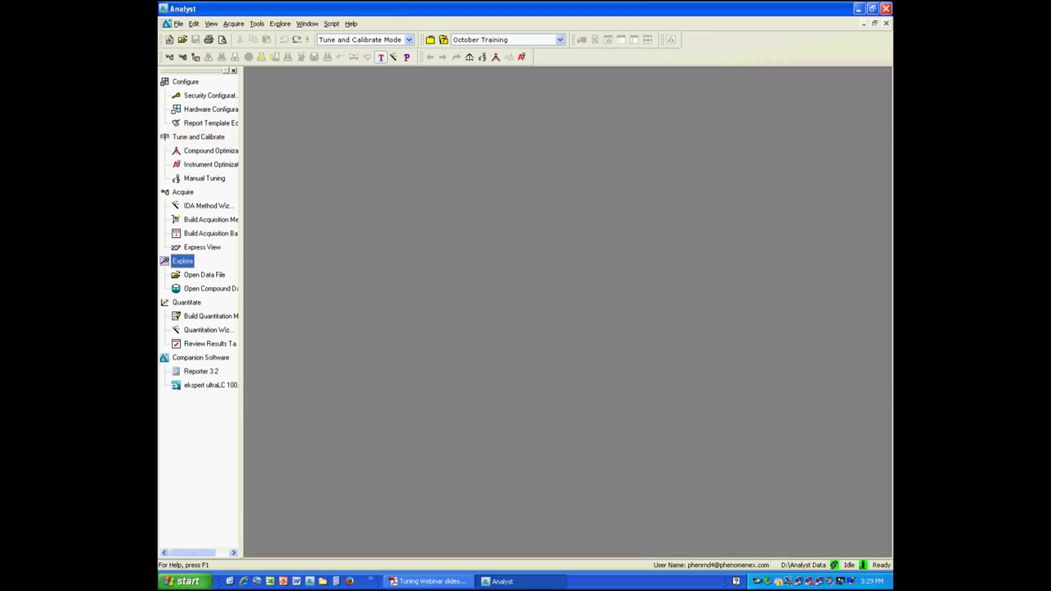
double_click(205, 275)
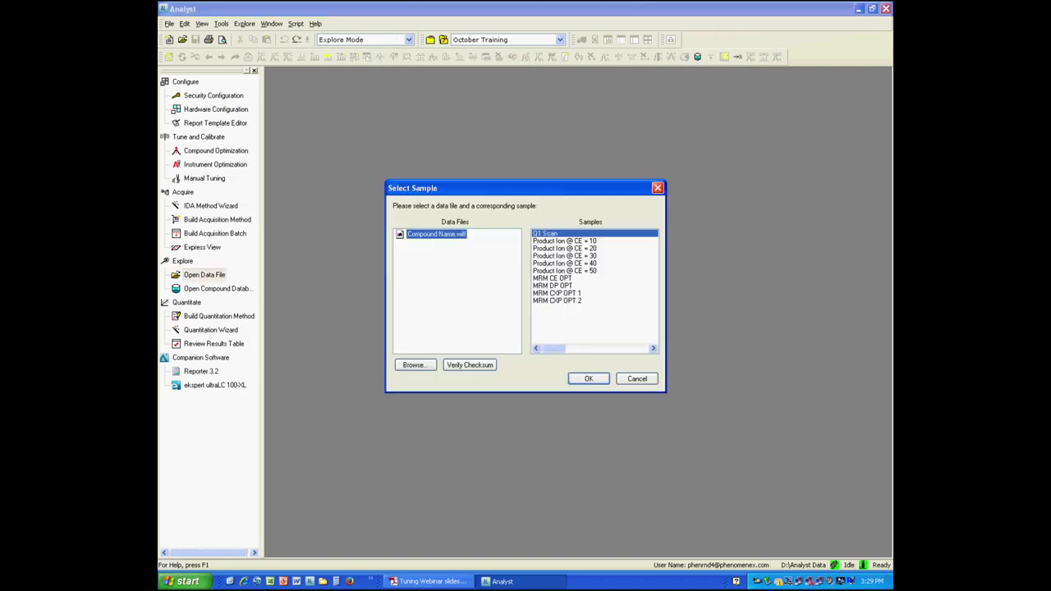
click(589, 378)
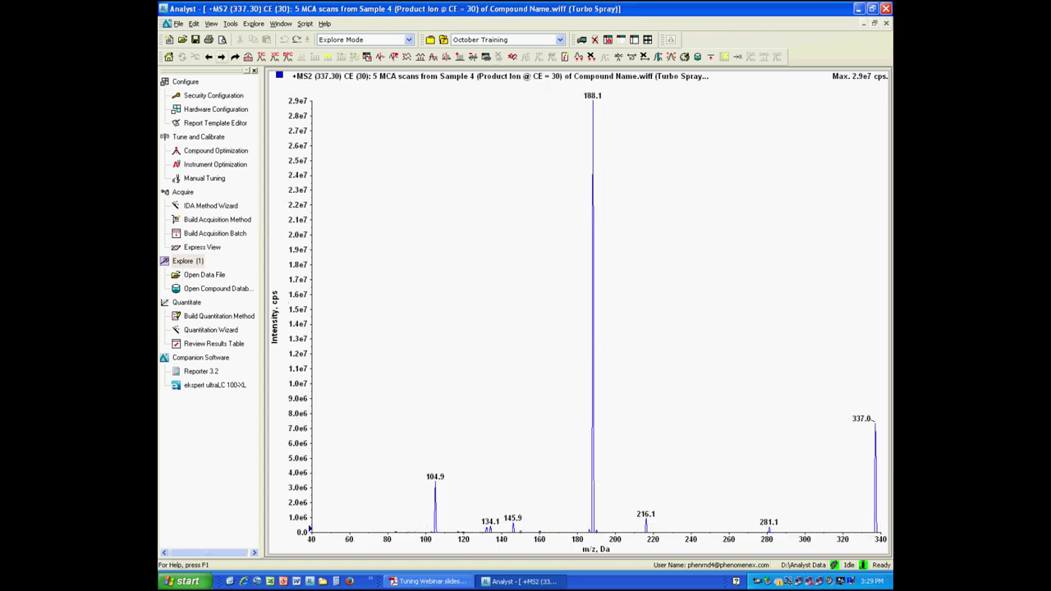
click(221, 57)
click(222, 56)
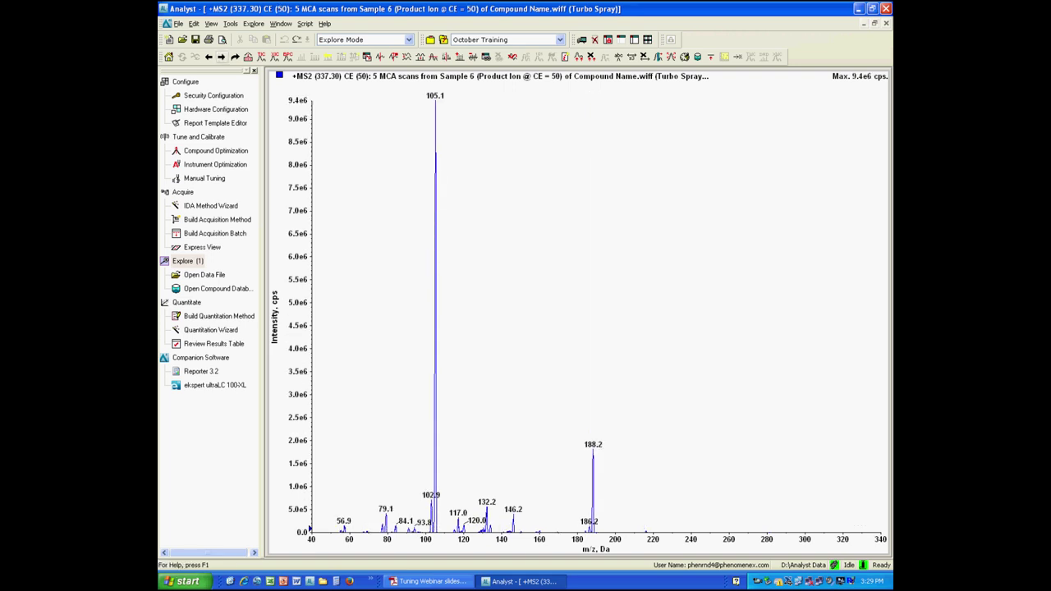
click(222, 56)
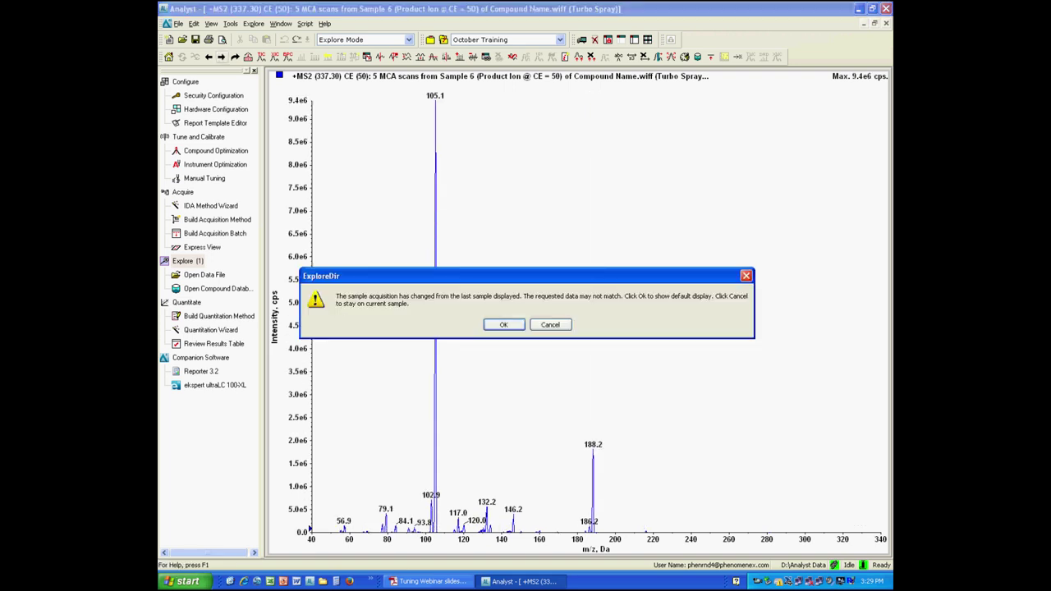
key(Return)
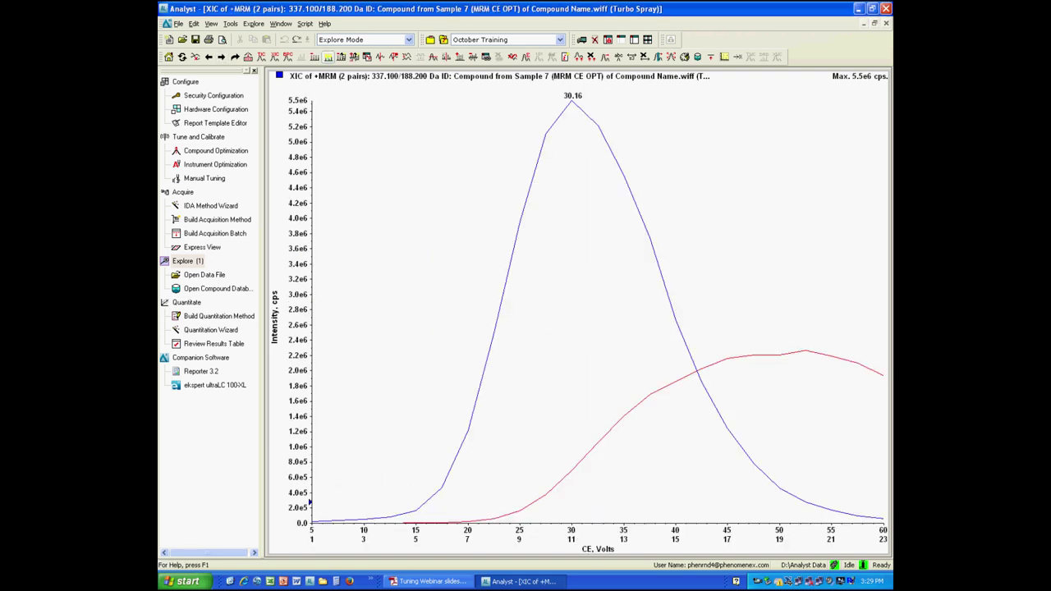
click(221, 57)
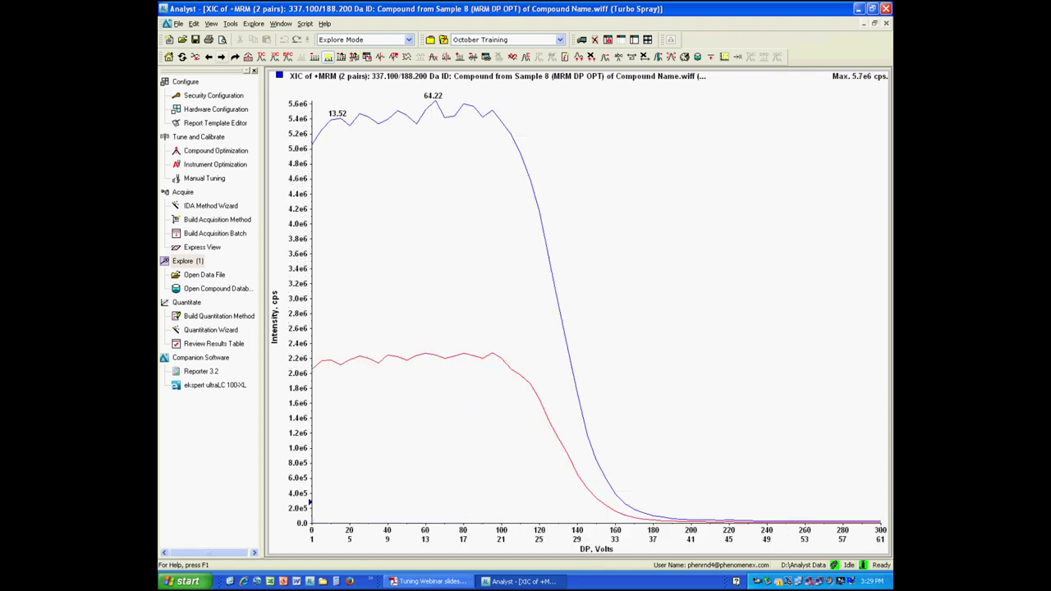
View the MRM CXP OPT 1 and MRM CXP OPT 2 ramps, and leave the data review for Acquire mode
click(221, 57)
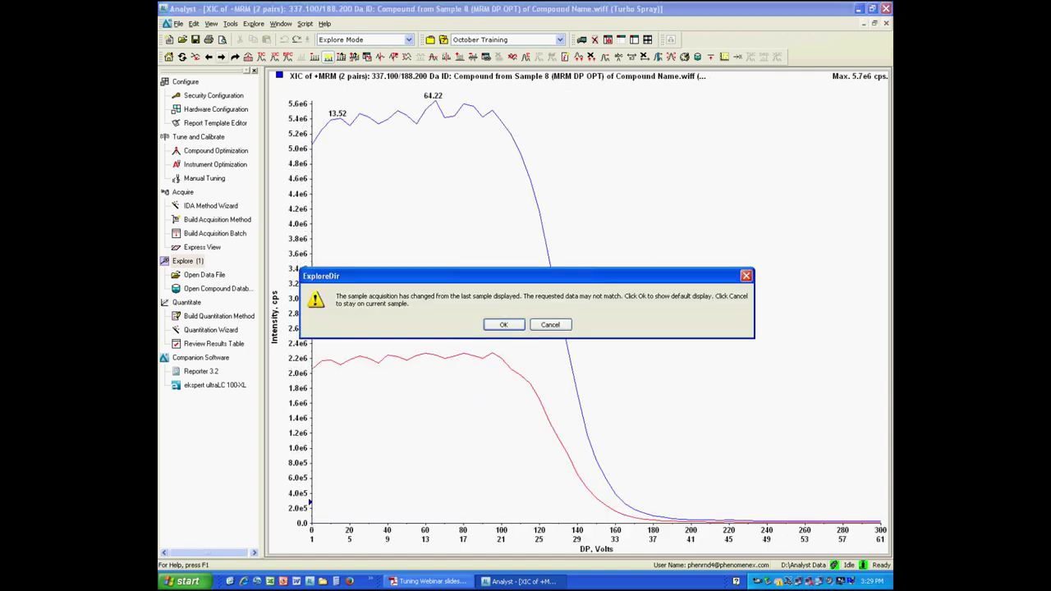
key(Return)
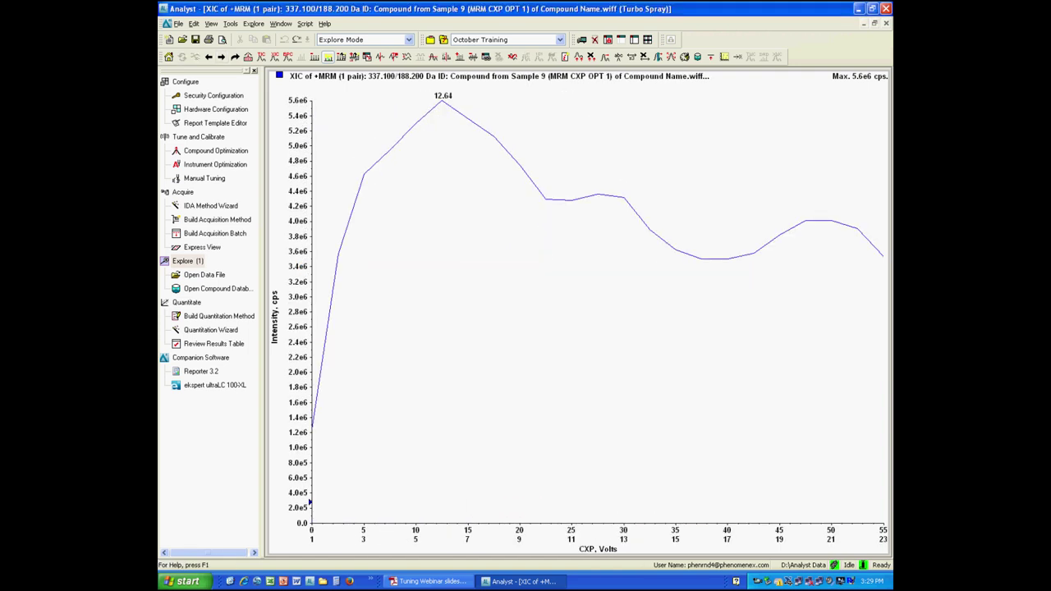
click(221, 57)
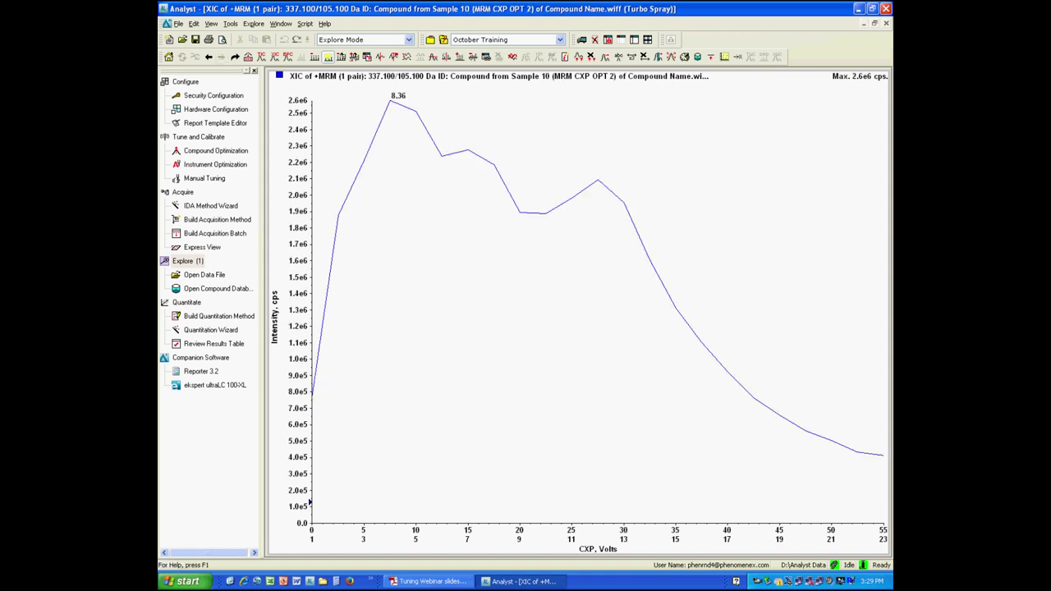
click(209, 56)
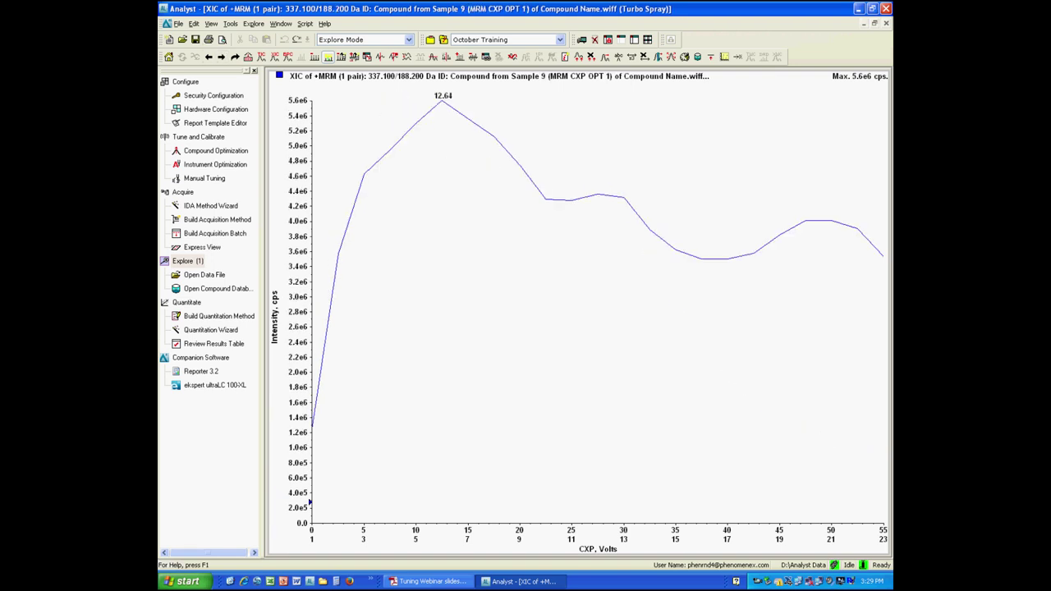
click(885, 23)
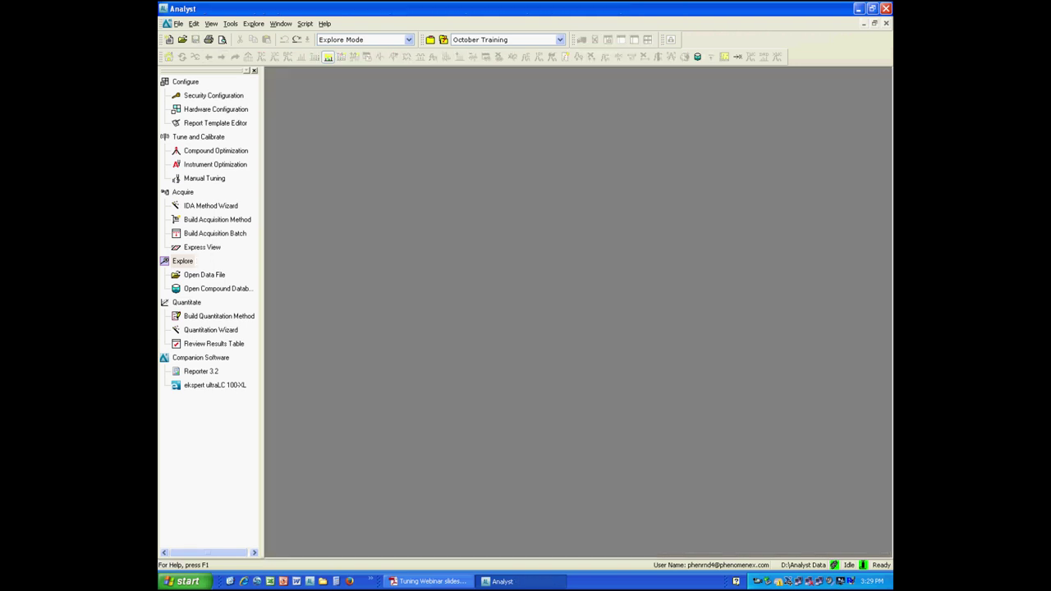
double_click(183, 192)
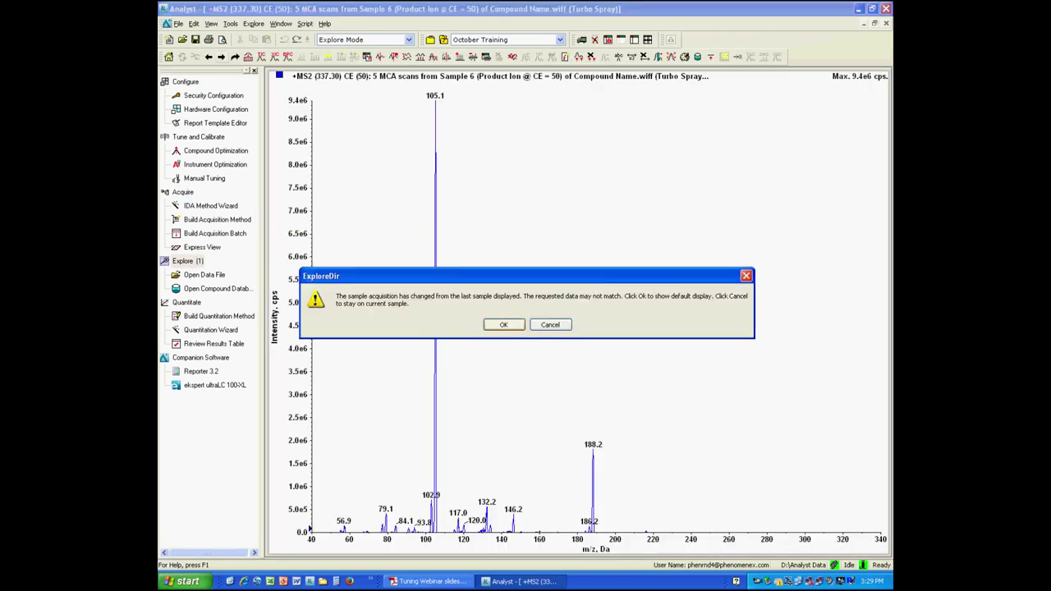
Browse Compound Name.wiff again across the product ion samples and the MRM CE OPT and MRM DP OPT ramps
key(Return)
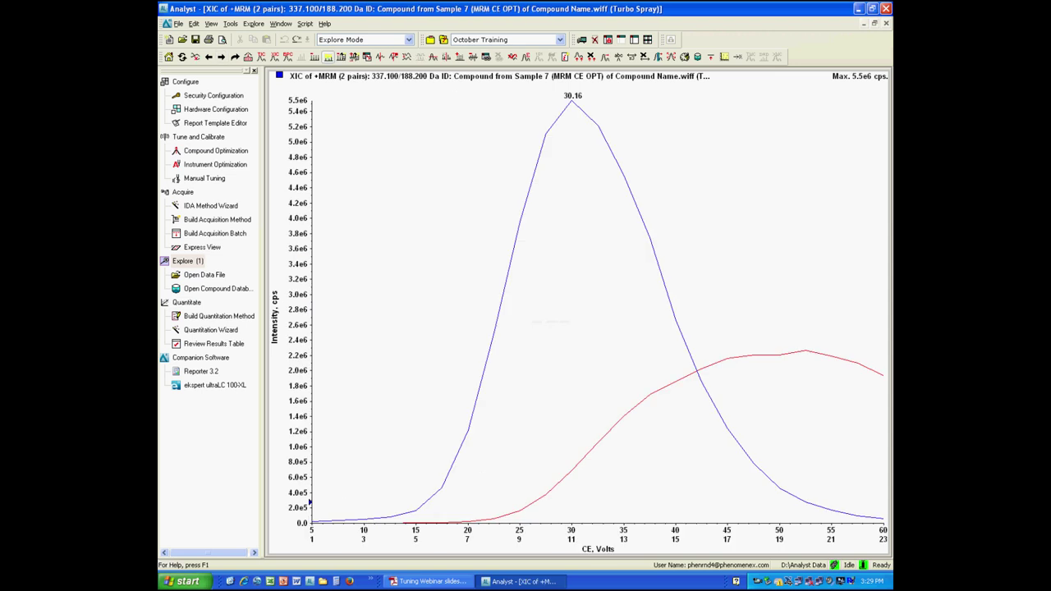
click(220, 57)
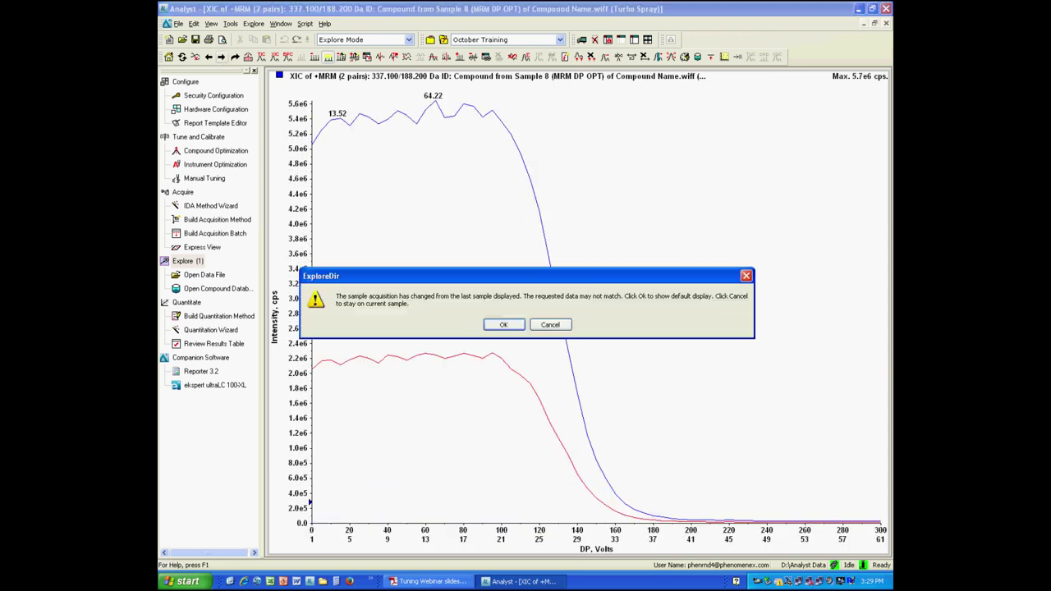
key(Return)
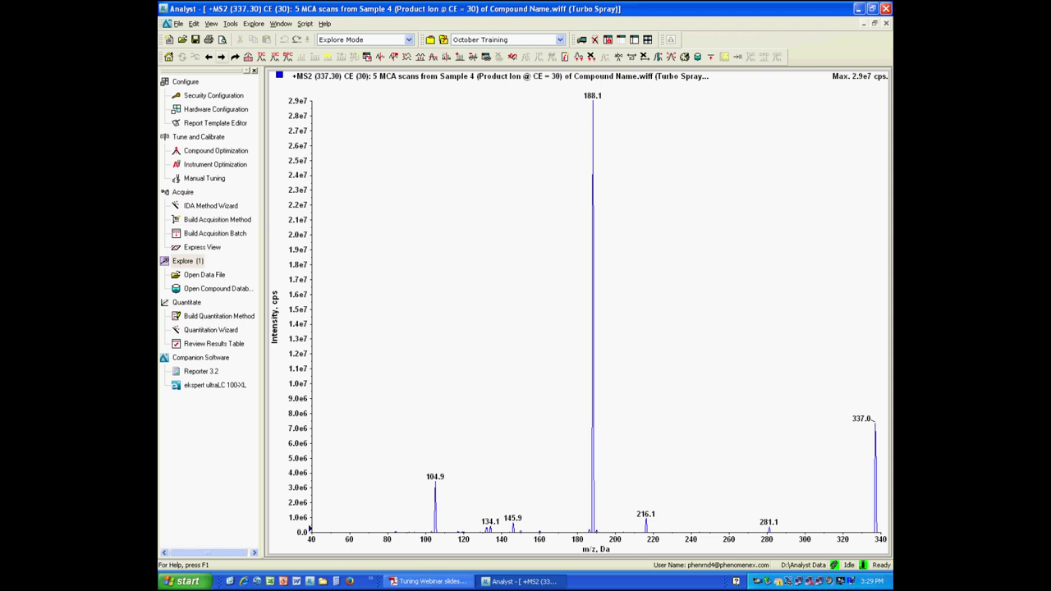
click(221, 57)
click(221, 57)
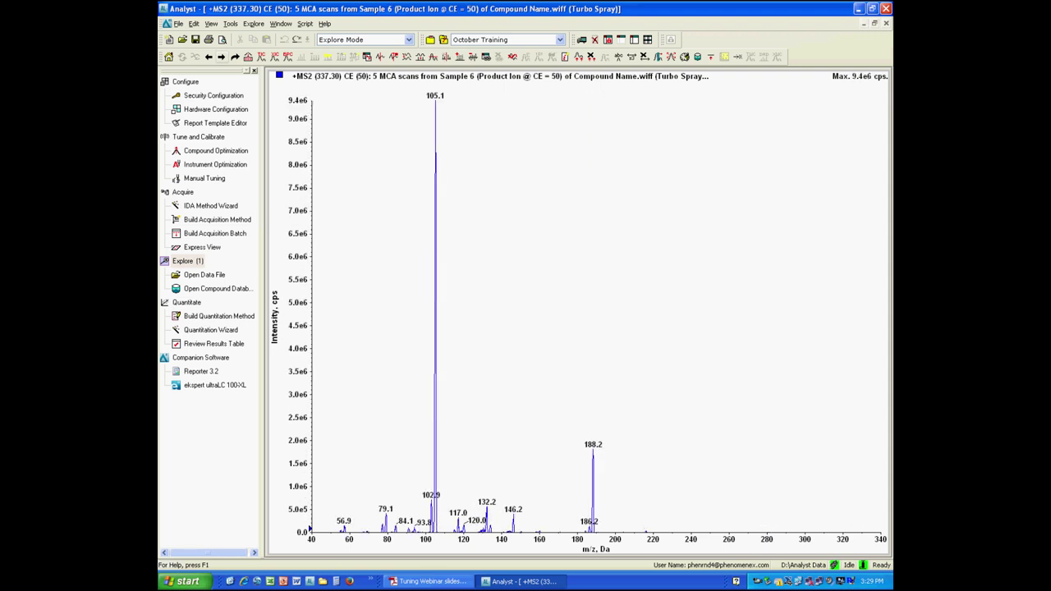
click(221, 56)
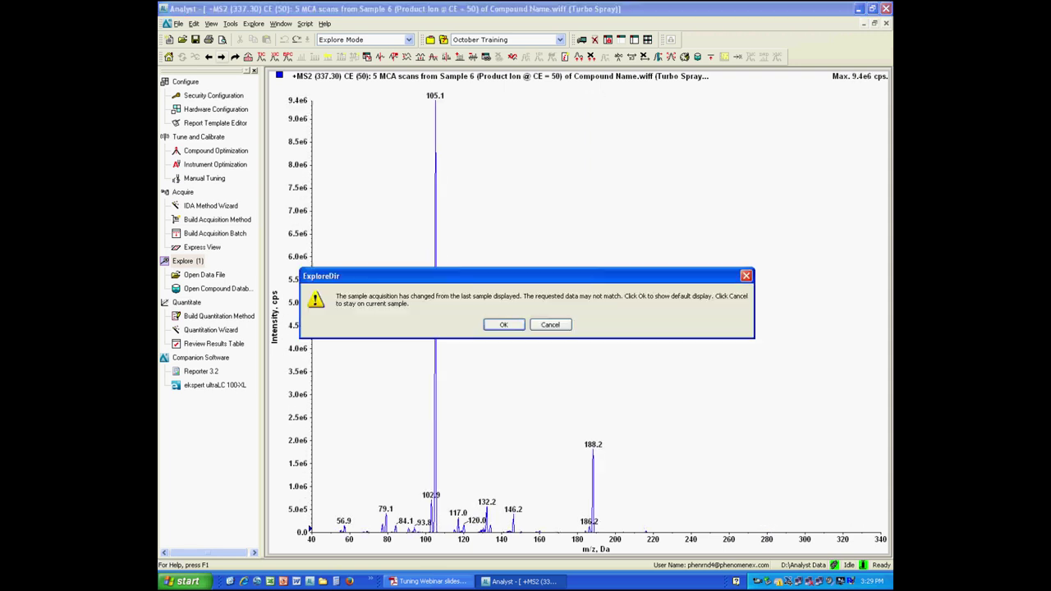
click(504, 325)
Open the acquisition method Compound Name.dam in Acquire mode and display its +MRM experiment
double_click(183, 192)
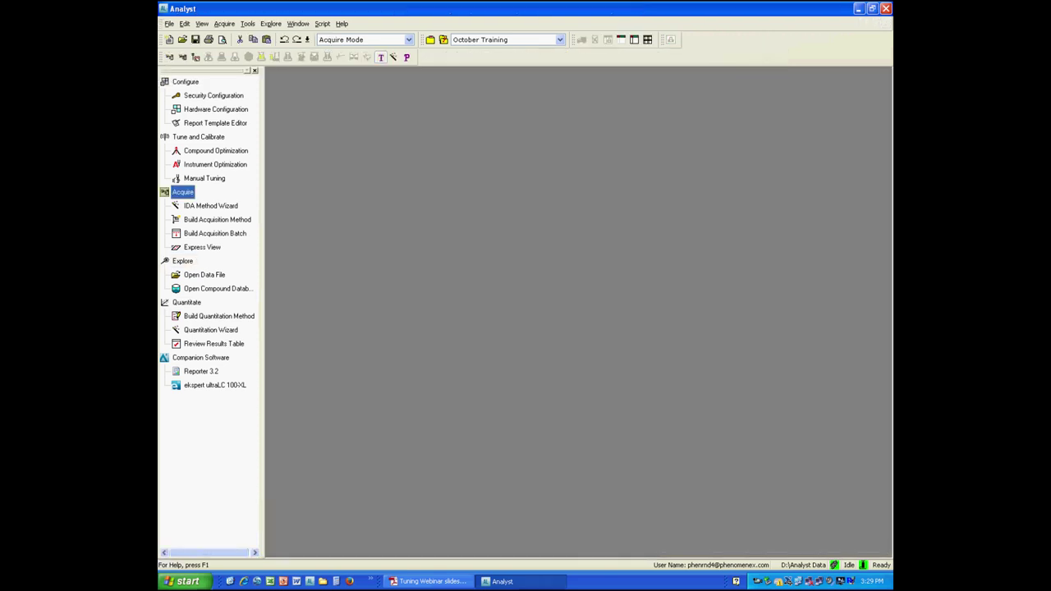
key(ctrl+o)
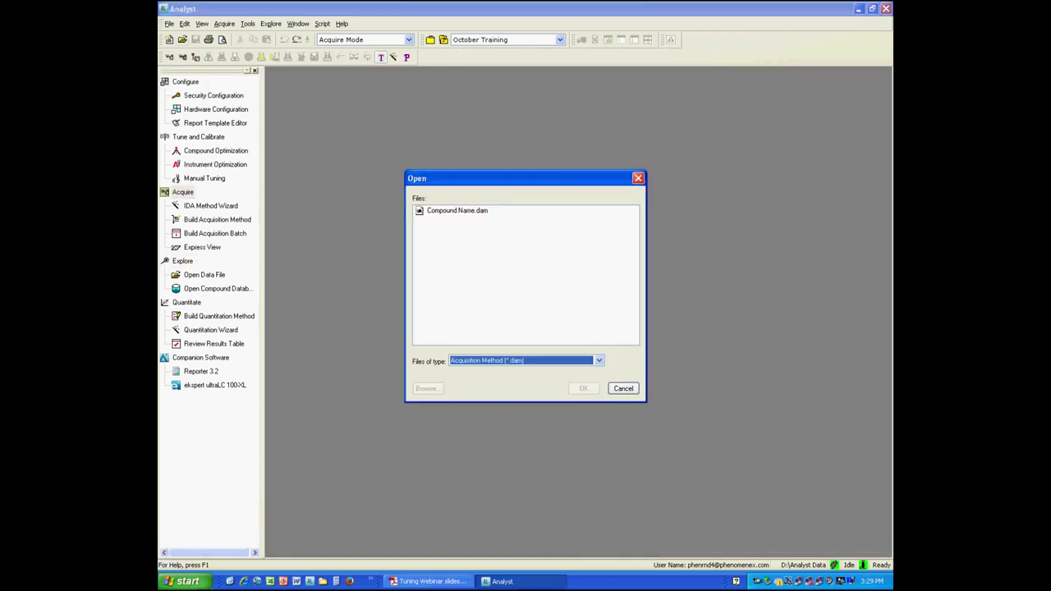
click(457, 211)
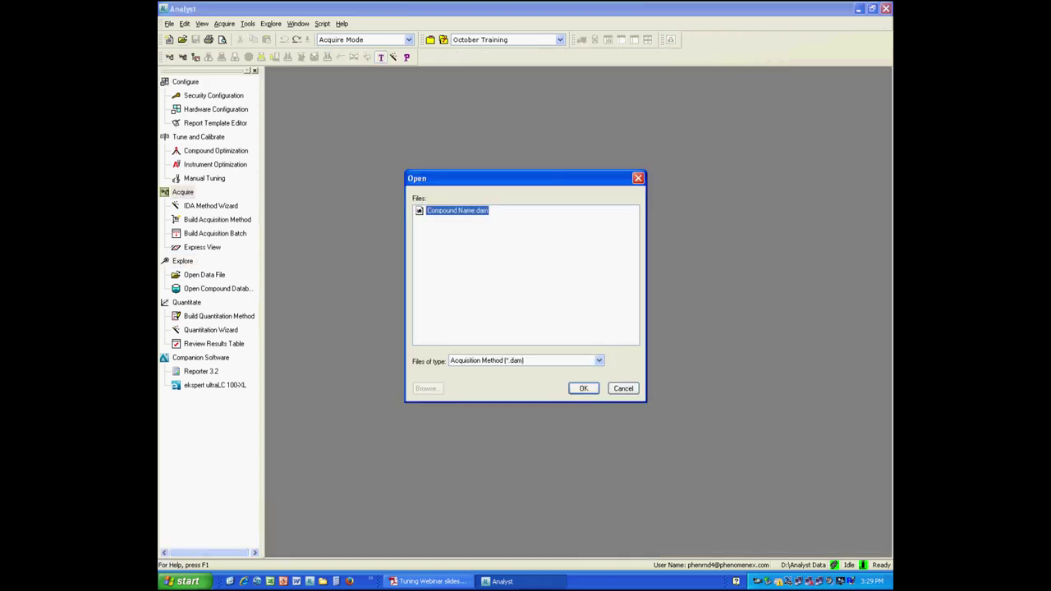
key(Return)
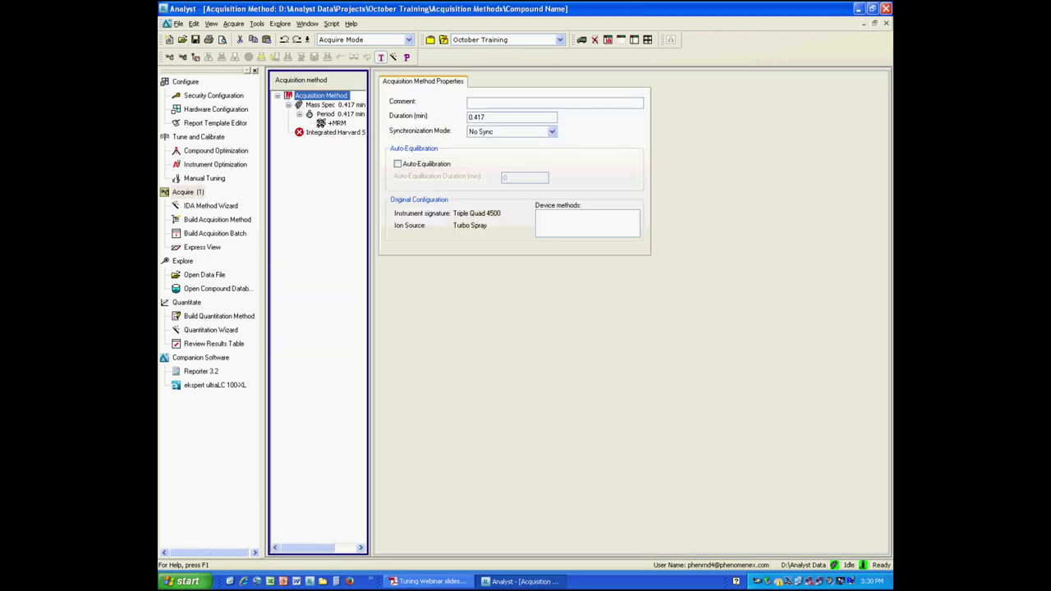
click(337, 123)
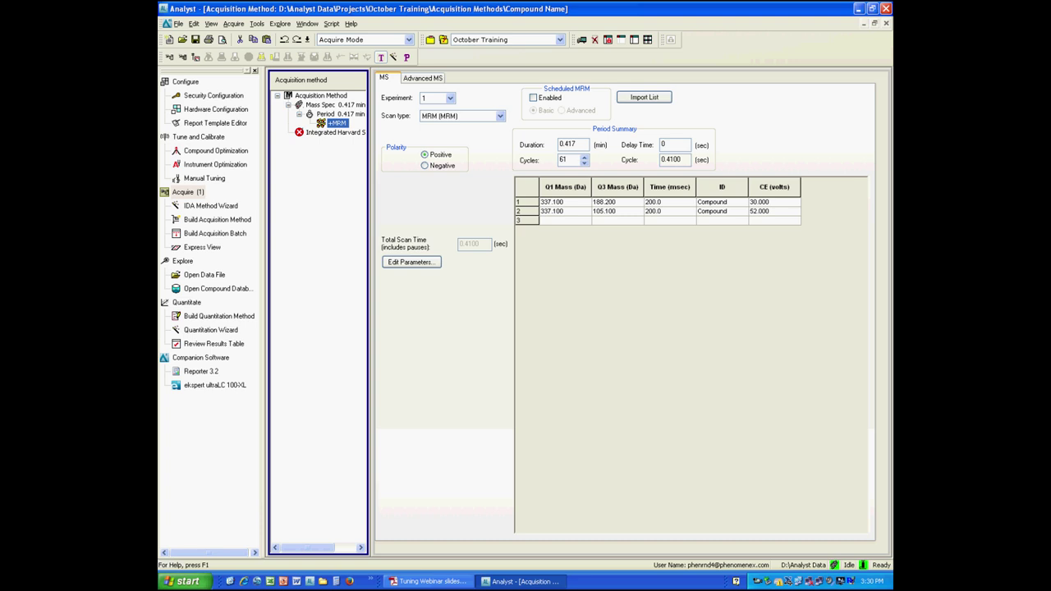
Show the Declustering Potential DP and Collision Cell Exit Potential CXP columns in the MRM transition table
right_click(707, 190)
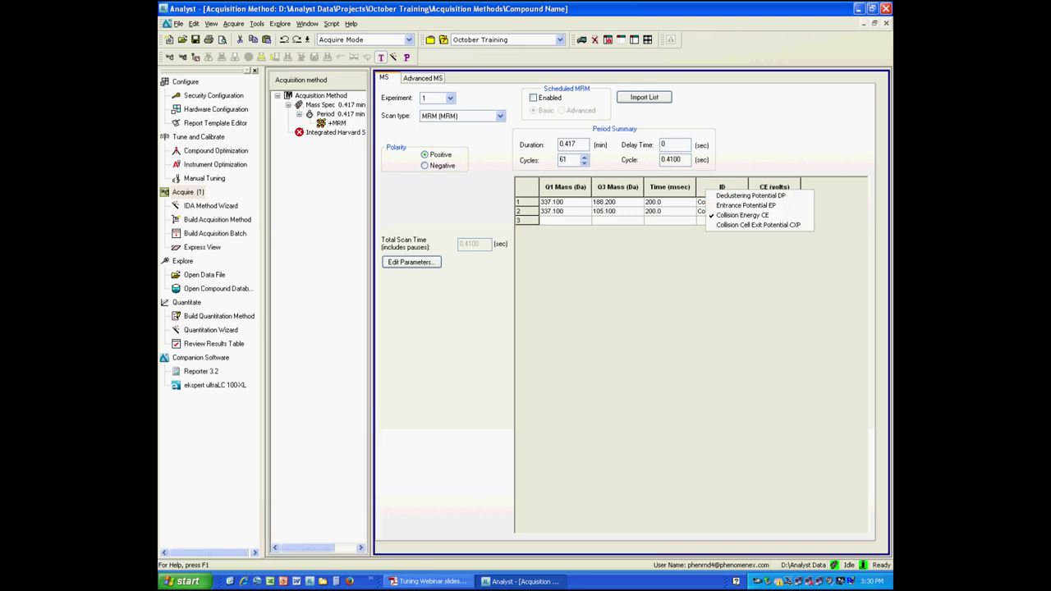
click(750, 196)
right_click(686, 240)
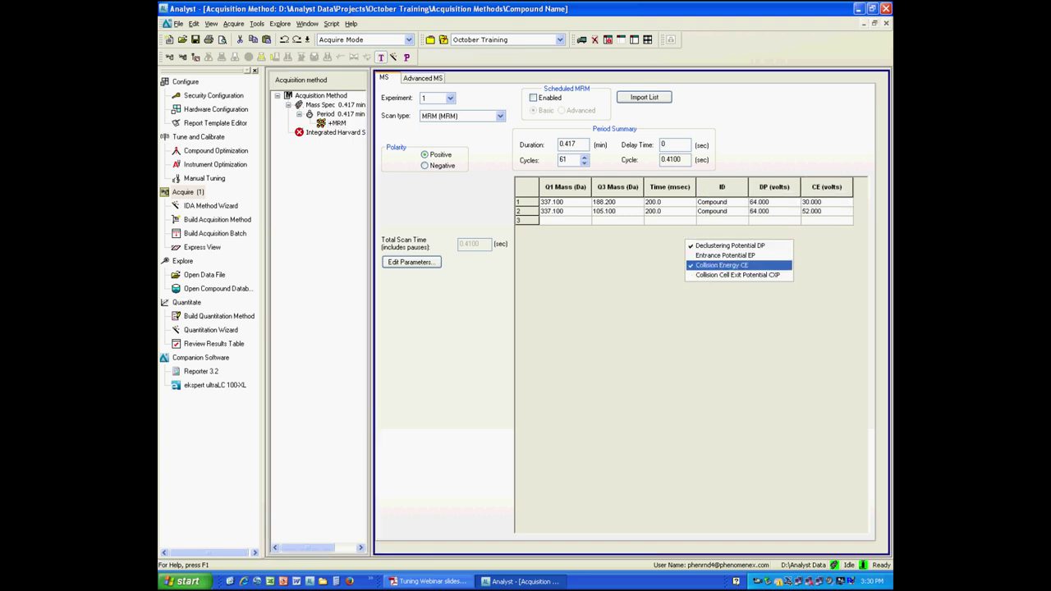
click(723, 274)
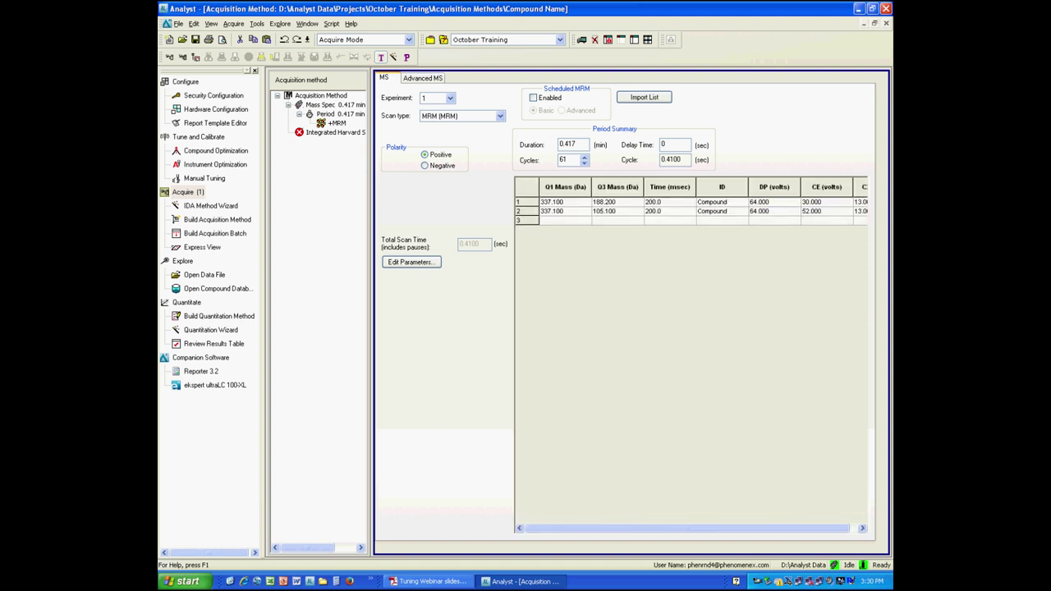
drag(706, 528, 716, 528)
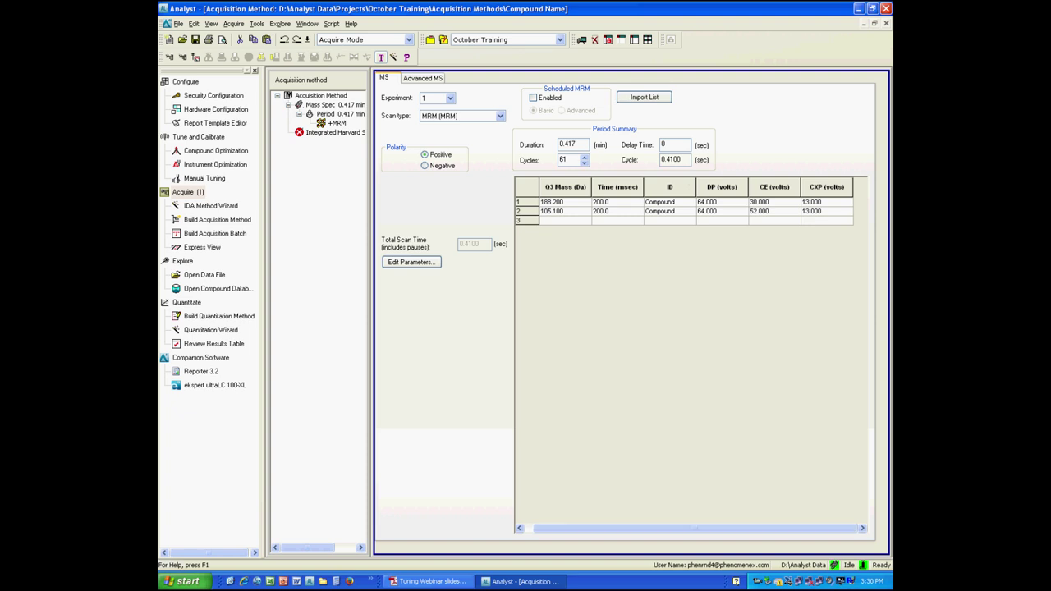
Set the CXP of the 105.1 transition to 8 volts, number the two transition IDs 1 and 2, and close the method
click(827, 211)
text(8)
click(676, 202)
text(1)
click(676, 211)
text(2)
key(ctrl+F4)
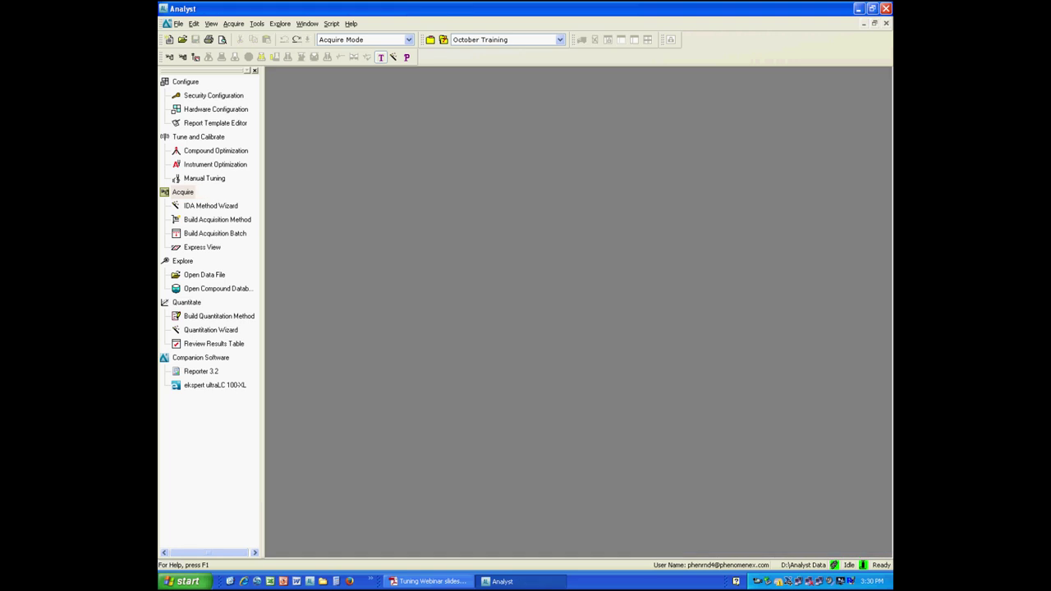